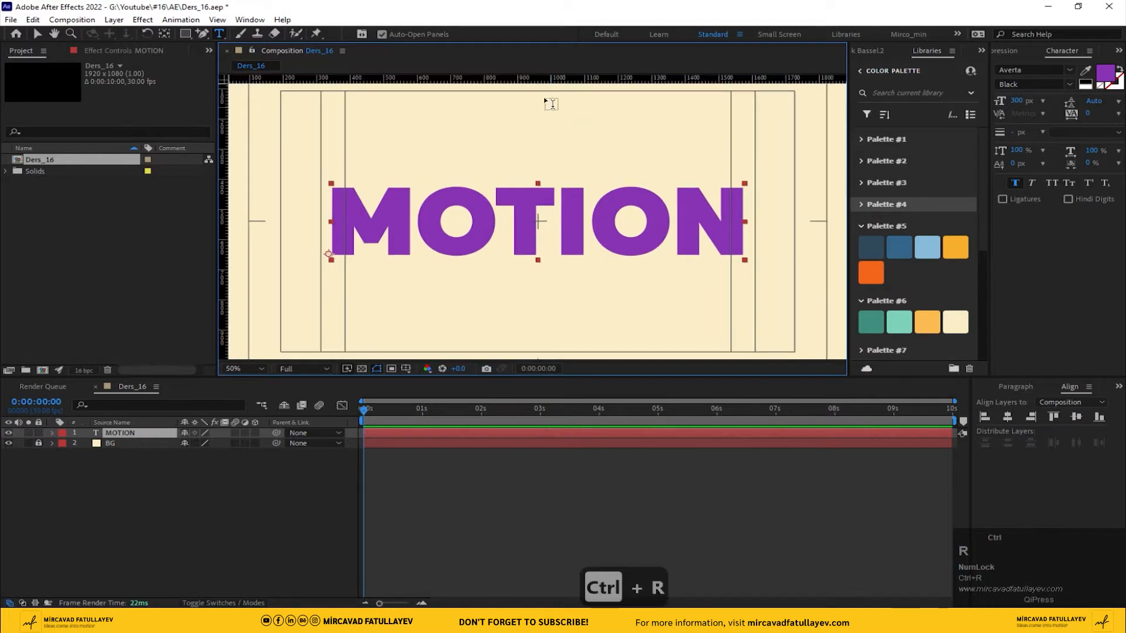
Place a horizontal ruler guide through the vertical centre of the MOTION text
{"action": "left_click_drag", "start_coordinate": [543, 222], "coordinate": [543, 221]}
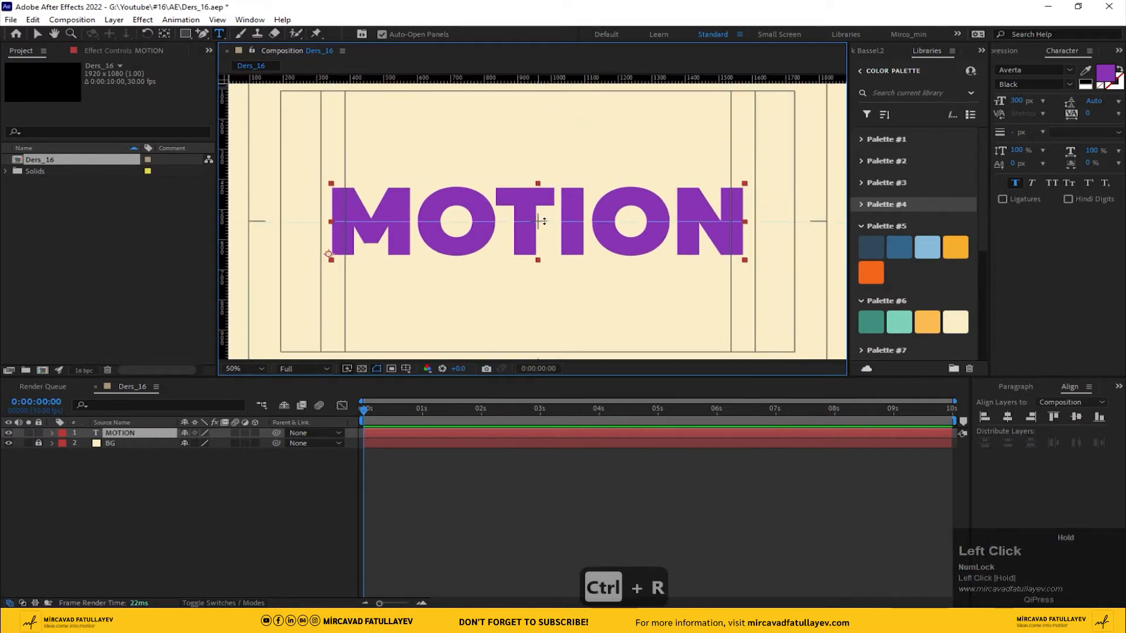
{"action": "scroll", "coordinate": [533, 233], "scroll_direction": "up", "scroll_amount": 2}
{"action": "scroll", "coordinate": [560, 225], "scroll_direction": "down", "scroll_amount": 1}
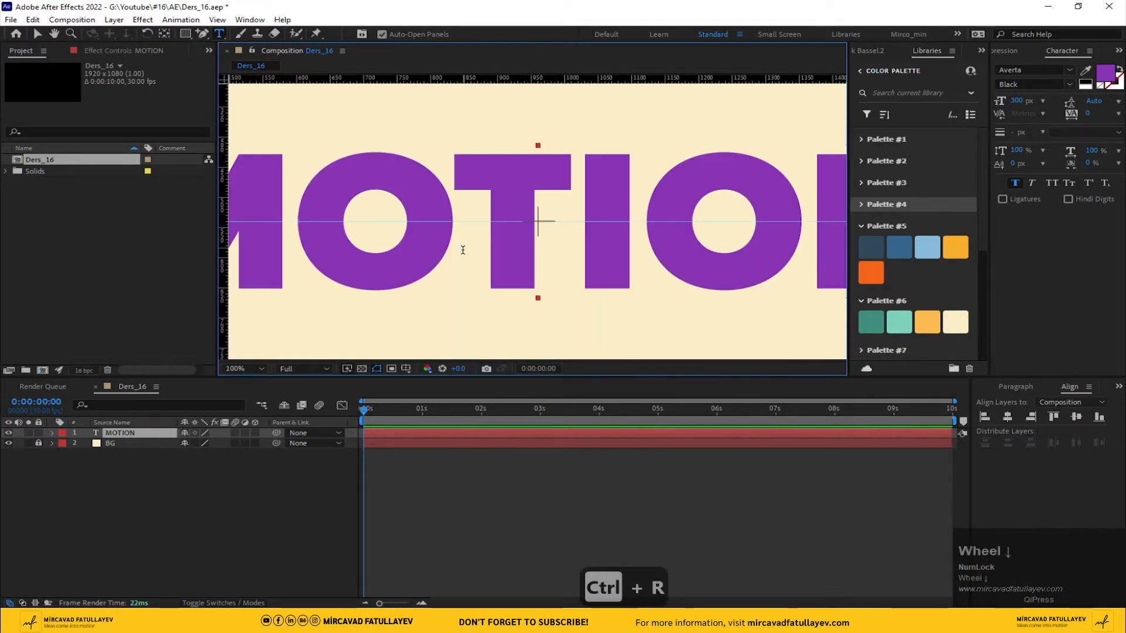
{"action": "left_click_drag", "start_coordinate": [463, 250], "coordinate": [533, 215]}
{"action": "scroll", "coordinate": [372, 341], "scroll_direction": "down", "scroll_amount": 1}
Create shapes from the MOTION text layer
{"action": "right_click", "coordinate": [142, 437]}
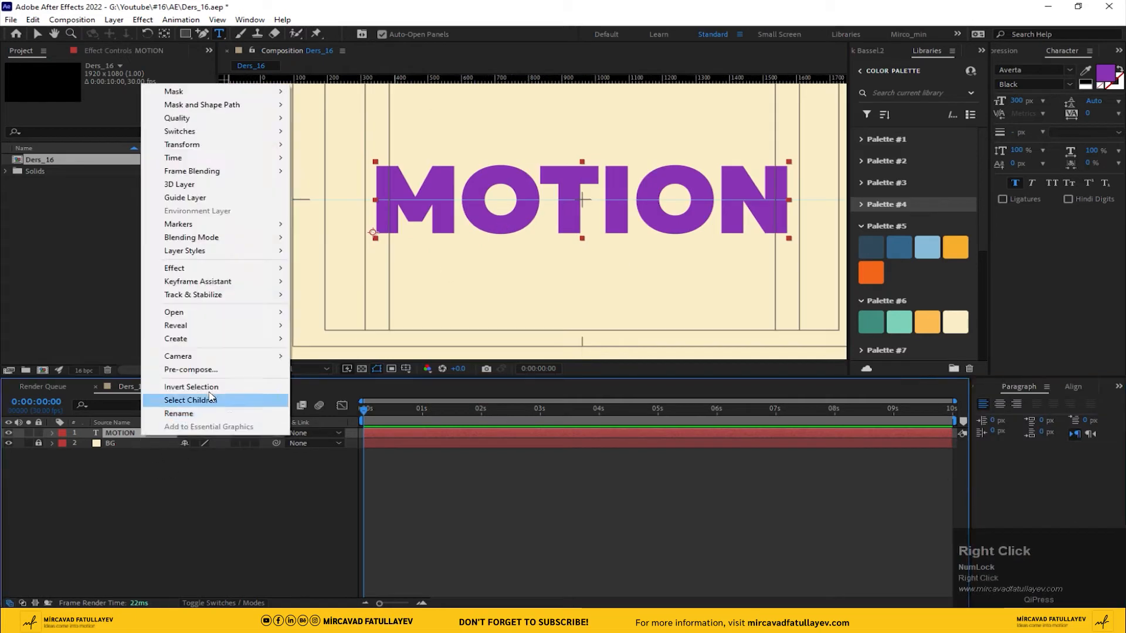
{"action": "left_click", "coordinate": [251, 340]}
{"action": "left_click", "coordinate": [337, 352]}
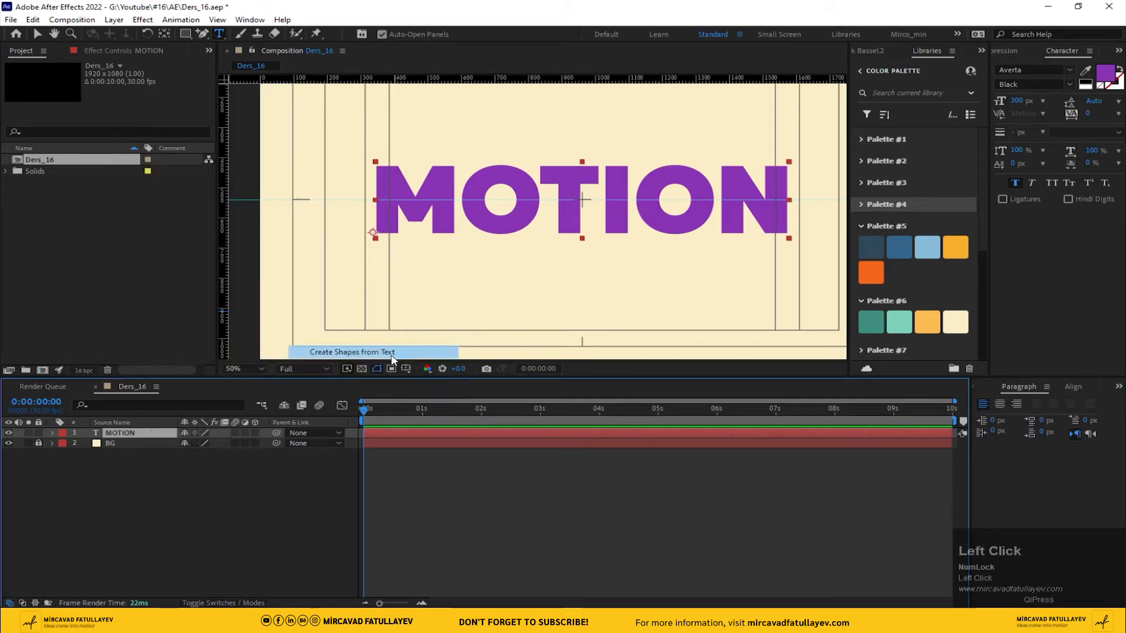
Filter the outline layer's properties by "path" and enable keyframing on every letter's Path at 0 seconds
{"action": "left_click", "coordinate": [118, 402]}
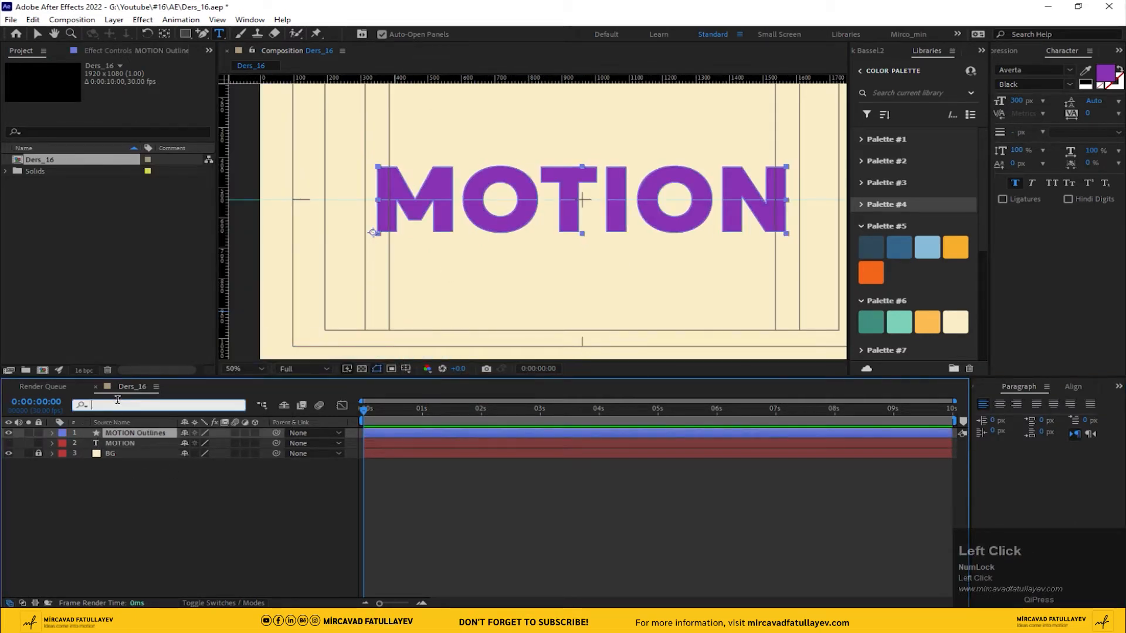
{"action": "type", "text": "path"}
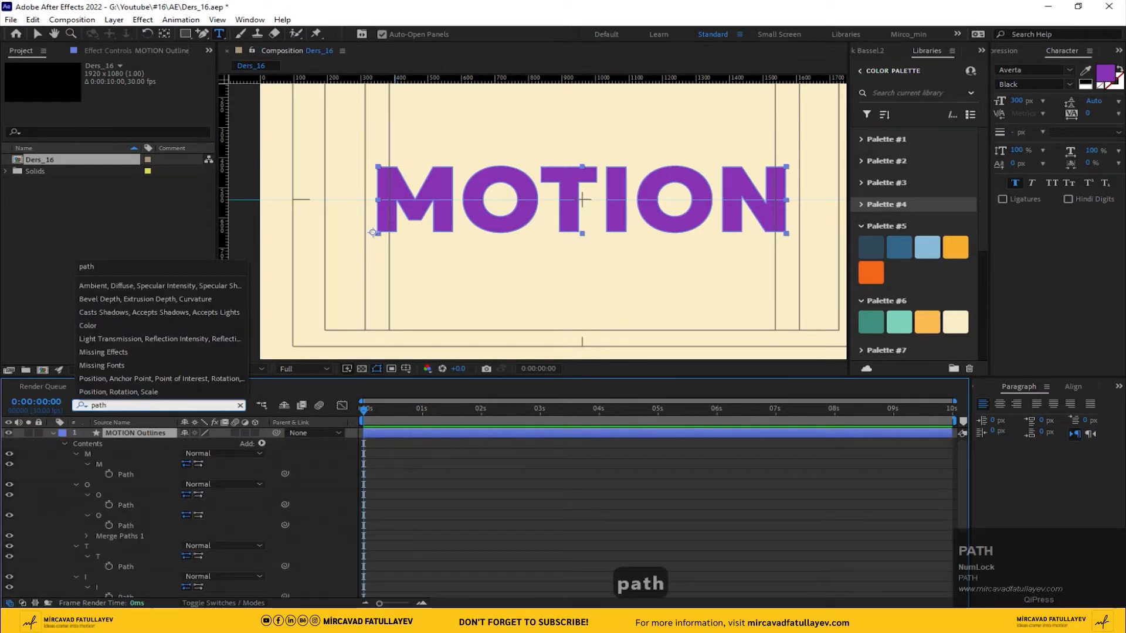
{"action": "left_click_drag", "start_coordinate": [109, 475], "coordinate": [108, 566]}
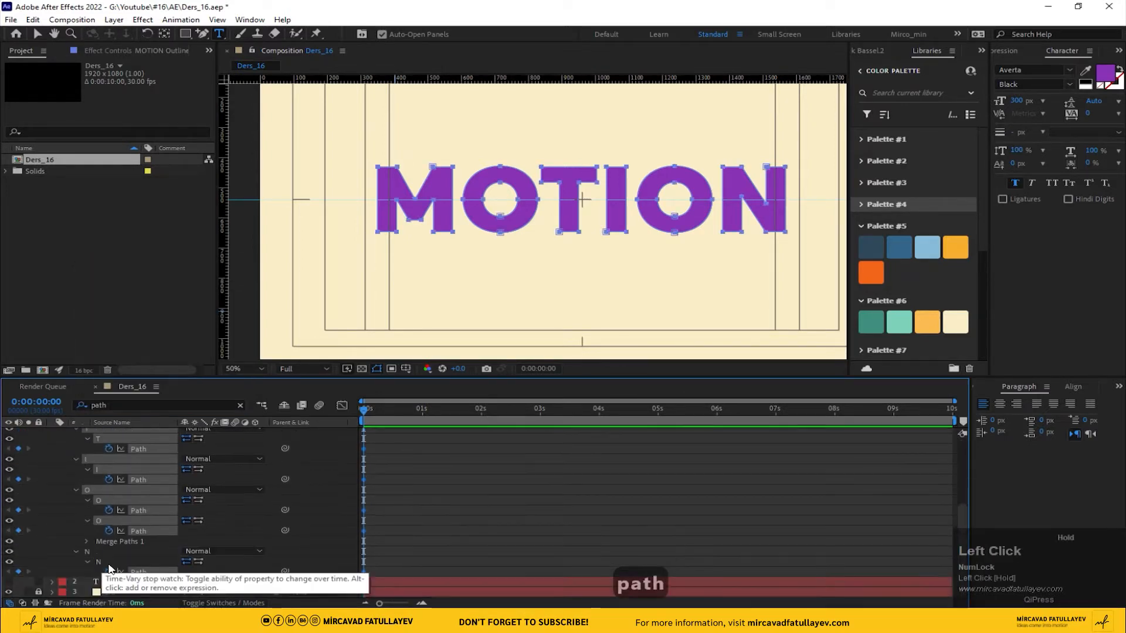
At 1 second, use the Pen tool to add pairs of points on the M's outer edges at the horizontal guide
{"action": "left_click", "coordinate": [421, 416]}
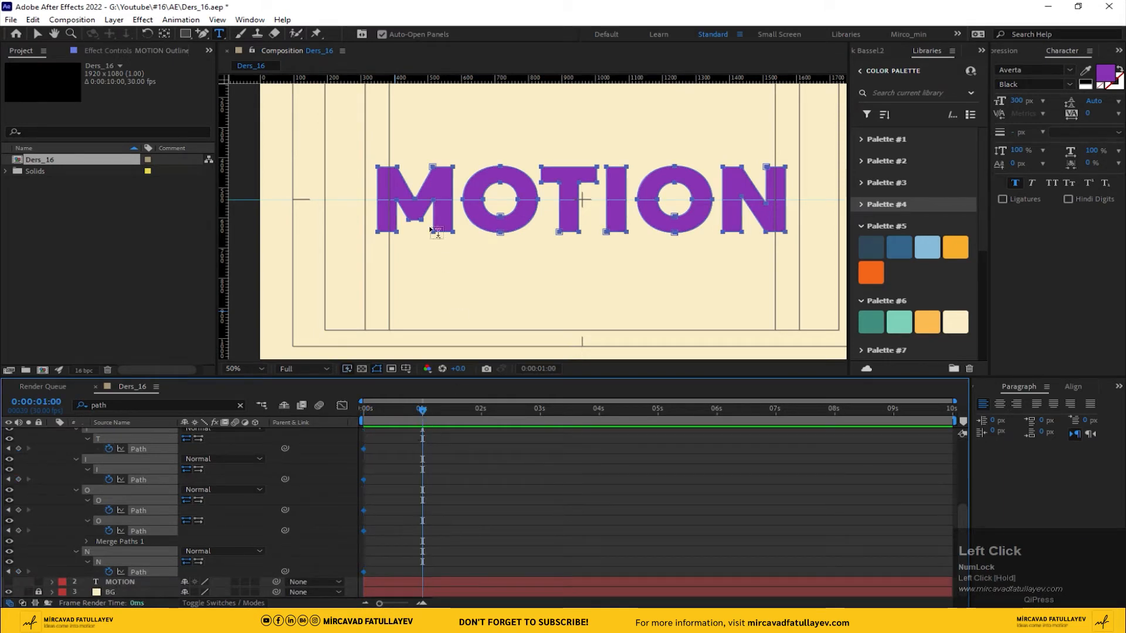
{"action": "scroll", "coordinate": [436, 231], "scroll_direction": "up", "scroll_amount": 2}
{"action": "key", "text": "v"}
{"action": "left_click_drag", "start_coordinate": [407, 210], "coordinate": [622, 231]}
{"action": "left_click", "coordinate": [201, 34]}
{"action": "scroll", "coordinate": [477, 229], "scroll_direction": "up", "scroll_amount": 5}
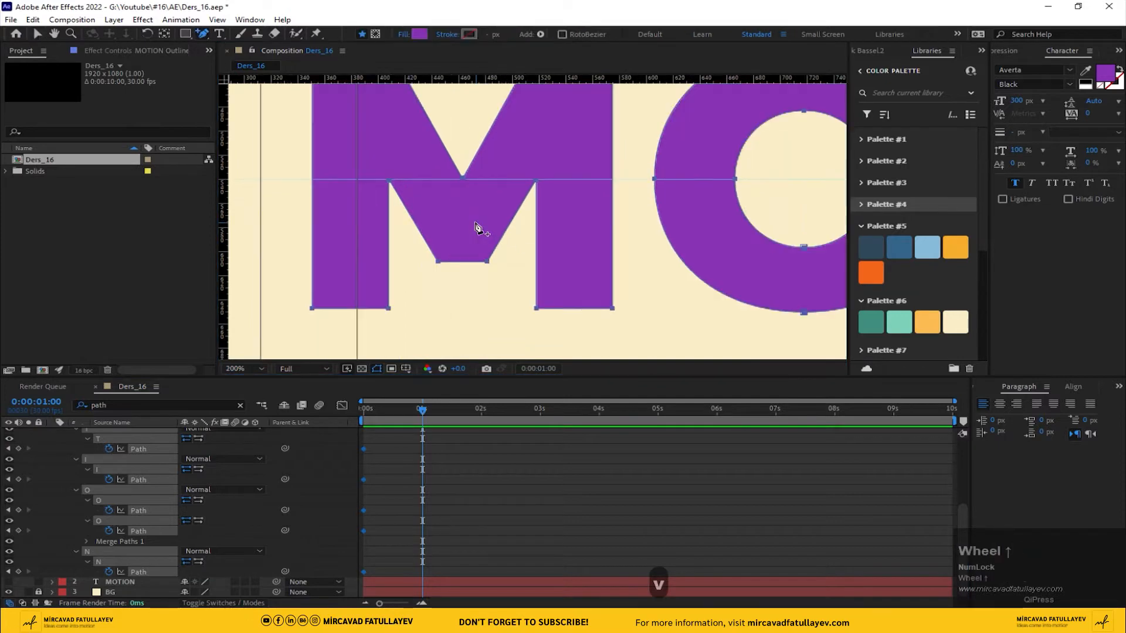
{"action": "scroll", "coordinate": [435, 219], "scroll_direction": "down", "scroll_amount": 4}
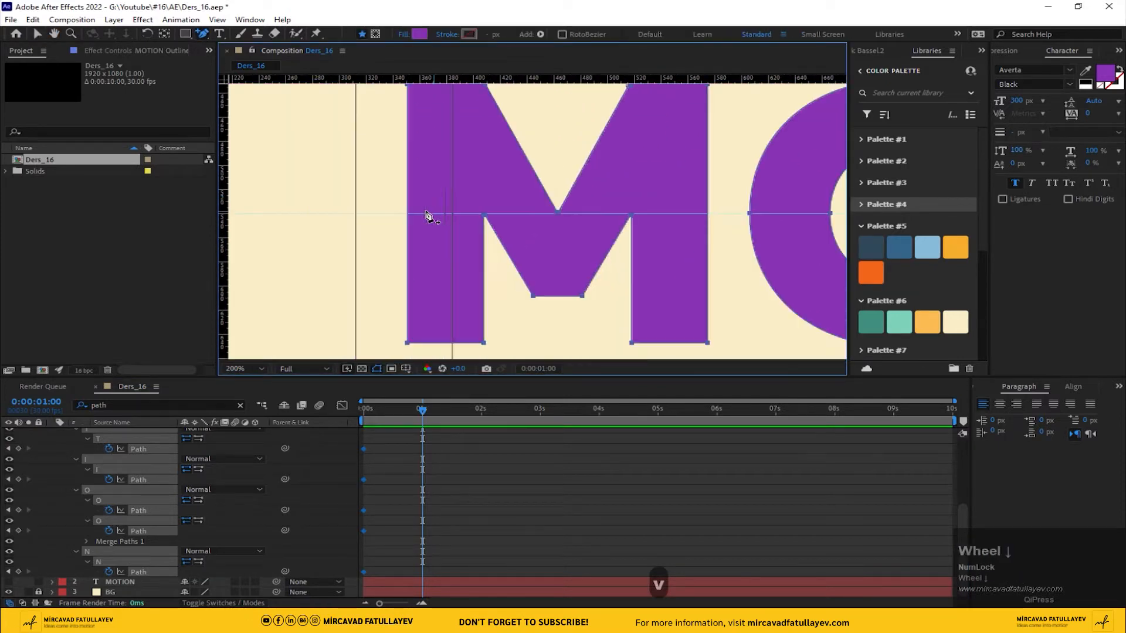
{"action": "scroll", "coordinate": [343, 209], "scroll_direction": "up", "scroll_amount": 2}
{"action": "left_click", "coordinate": [276, 207]}
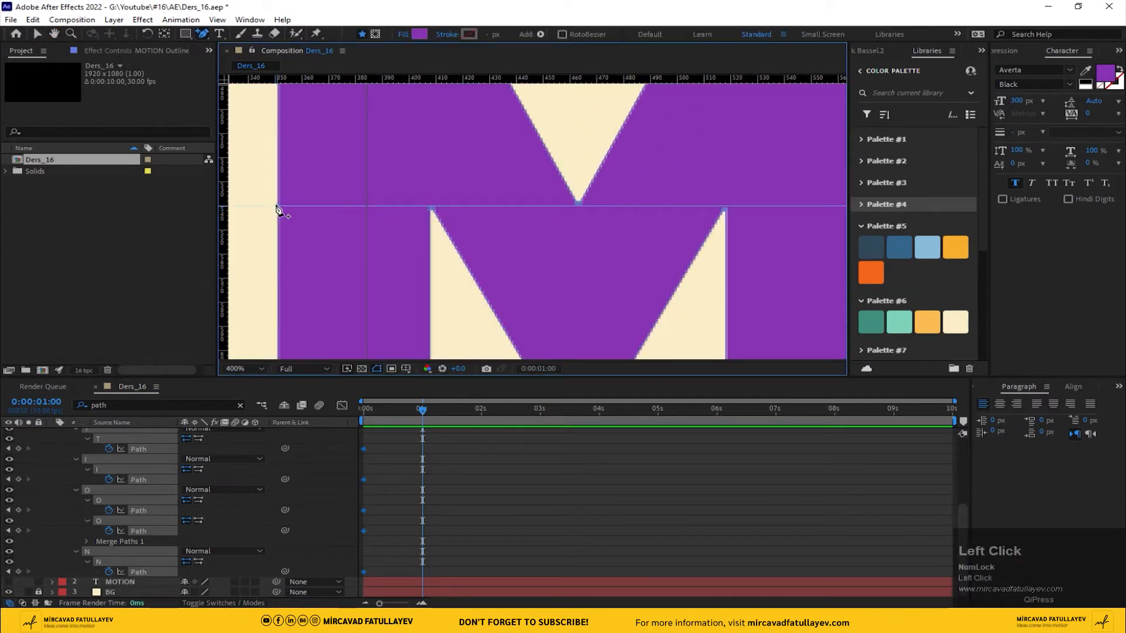
{"action": "left_click_drag", "start_coordinate": [356, 207], "coordinate": [167, 194]}
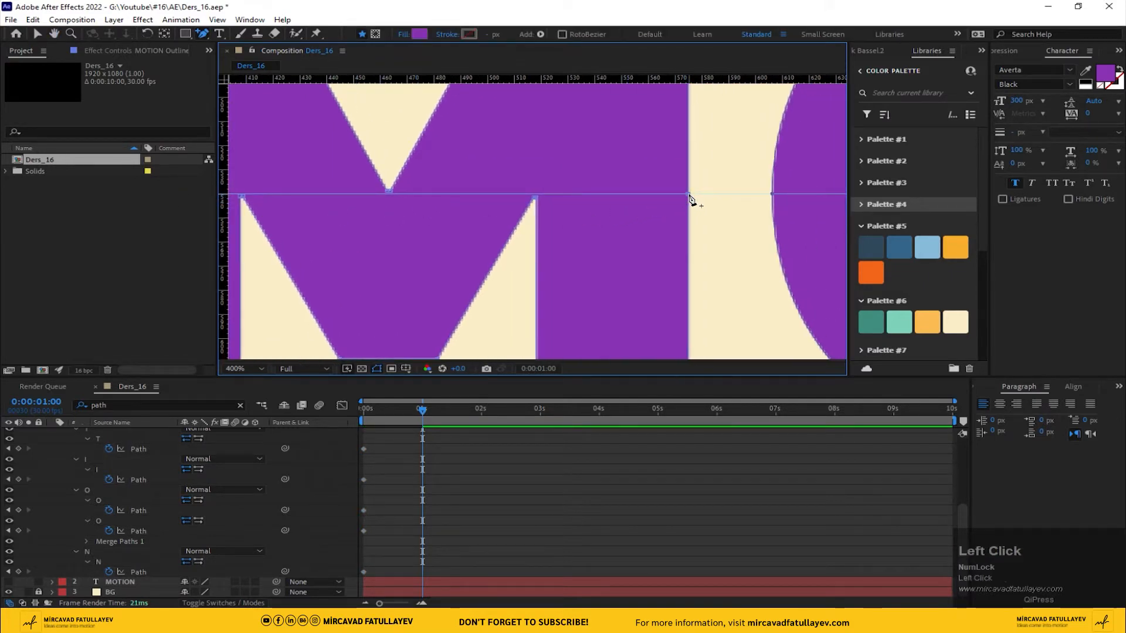
{"action": "left_click_drag", "start_coordinate": [635, 193], "coordinate": [514, 183]}
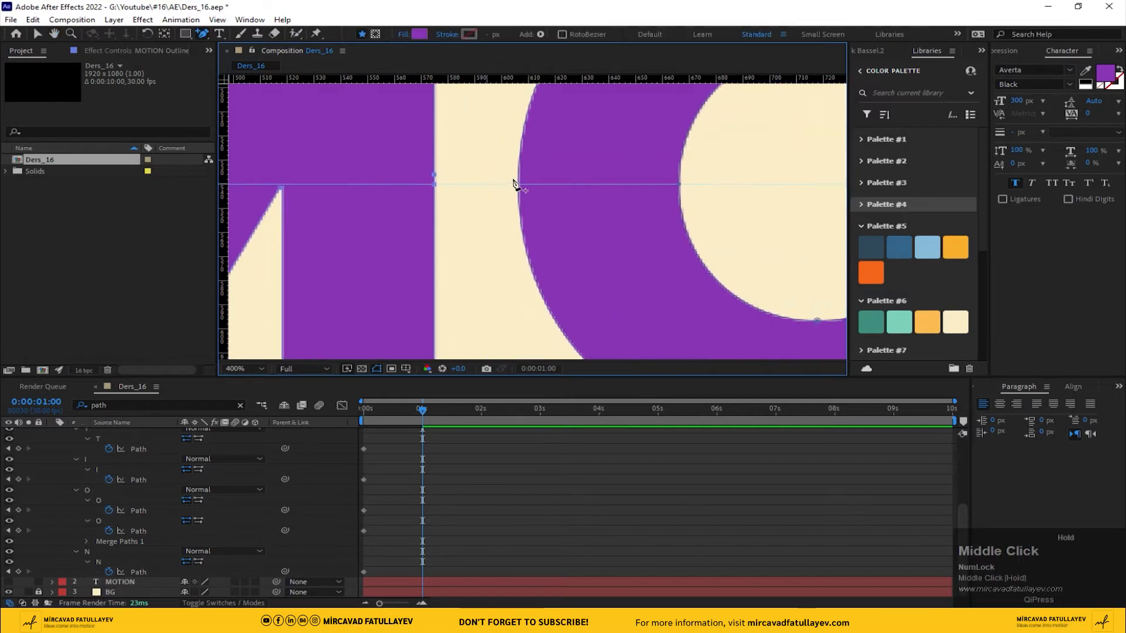
Add pairs of path points on the first O's outer and inner contours where they cross the guide
{"action": "left_click", "coordinate": [519, 176]}
{"action": "left_click_drag", "start_coordinate": [667, 177], "coordinate": [438, 180]}
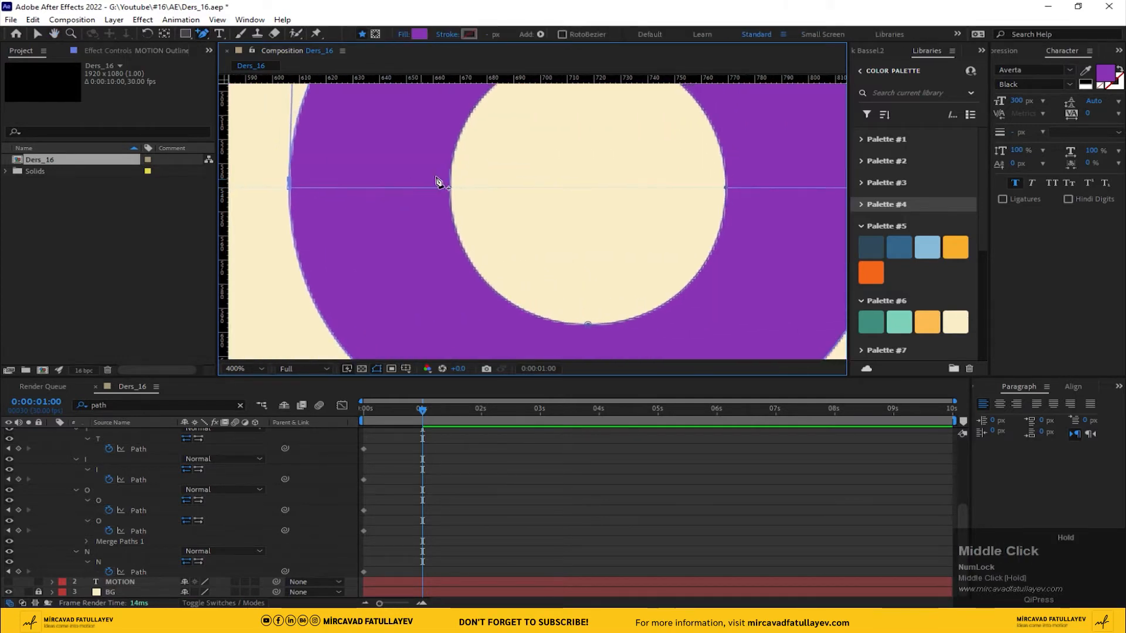
{"action": "left_click", "coordinate": [450, 183]}
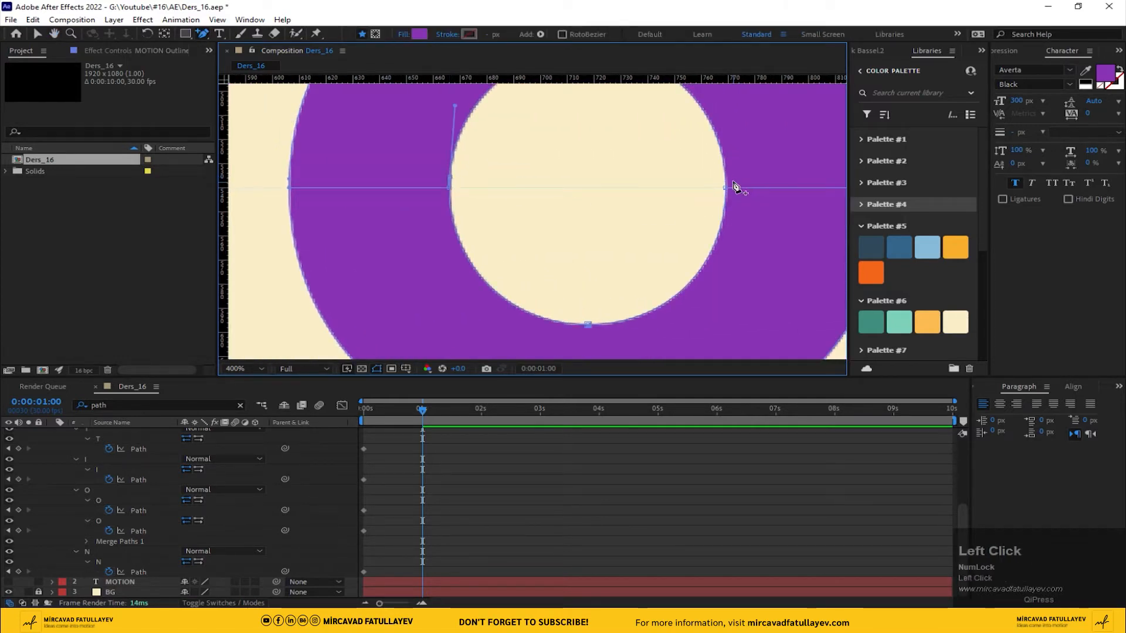
{"action": "left_click_drag", "start_coordinate": [740, 188], "coordinate": [425, 187]}
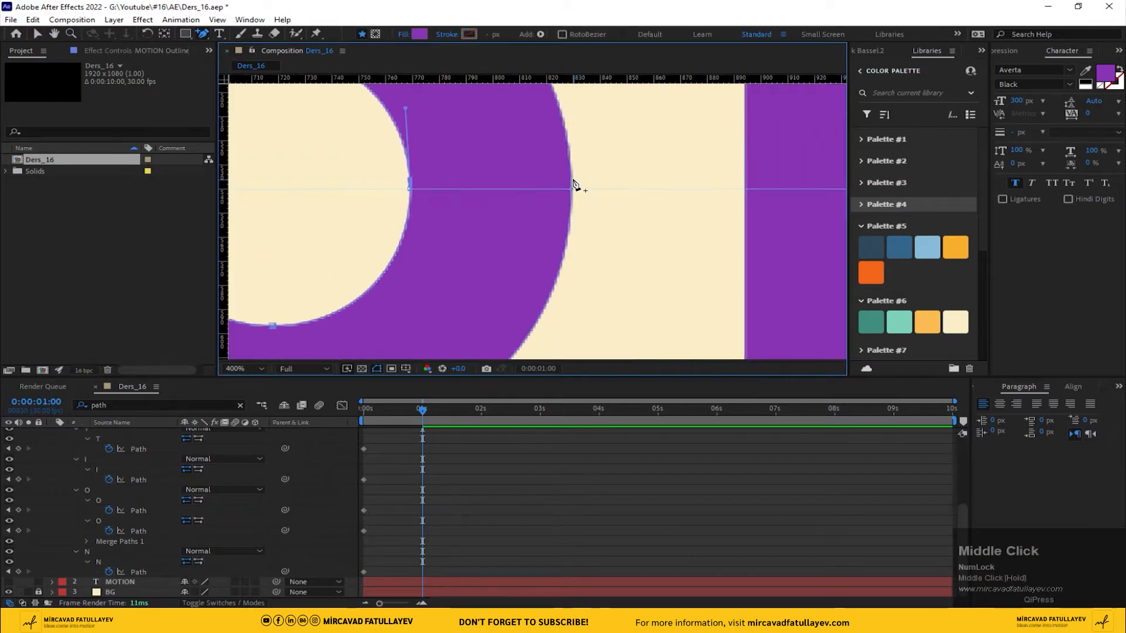
{"action": "left_click_drag", "start_coordinate": [627, 197], "coordinate": [359, 193]}
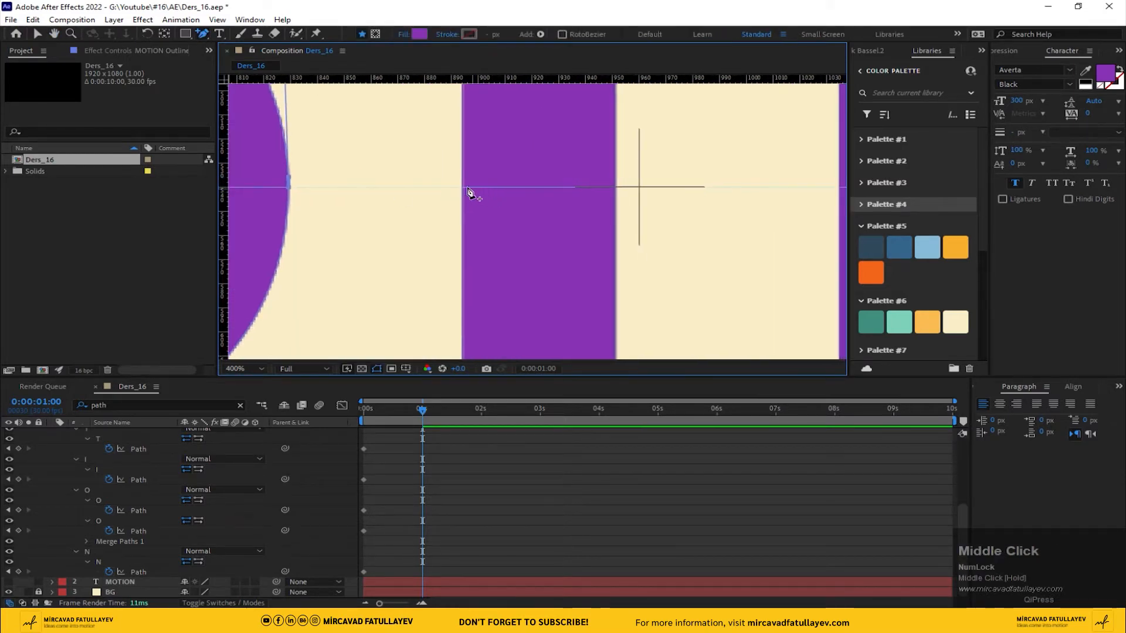
Add pairs of path points on both sides of the T's stem and the I at the guide
{"action": "left_click", "coordinate": [463, 187]}
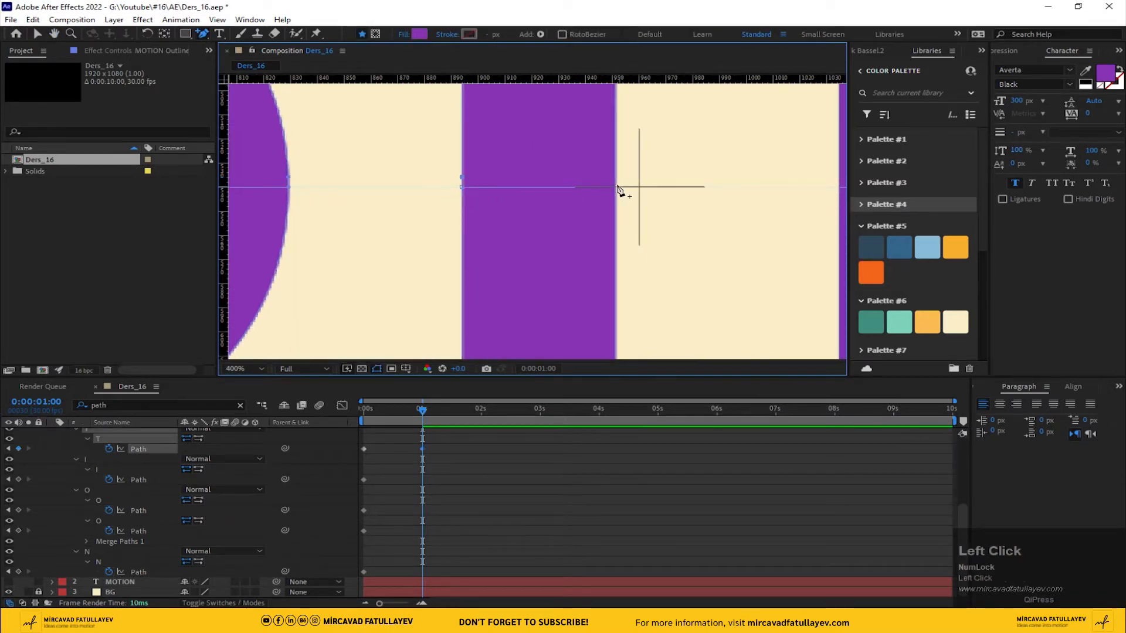
{"action": "left_click_drag", "start_coordinate": [617, 182], "coordinate": [317, 182]}
{"action": "left_click_drag", "start_coordinate": [531, 182], "coordinate": [413, 181]}
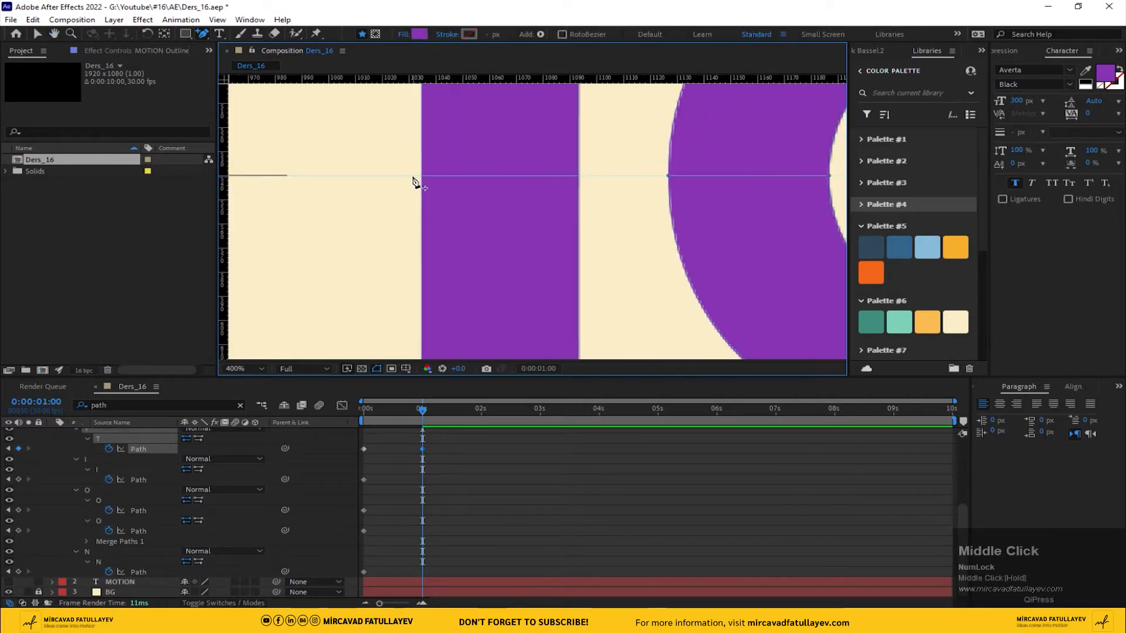
{"action": "left_click", "coordinate": [422, 174]}
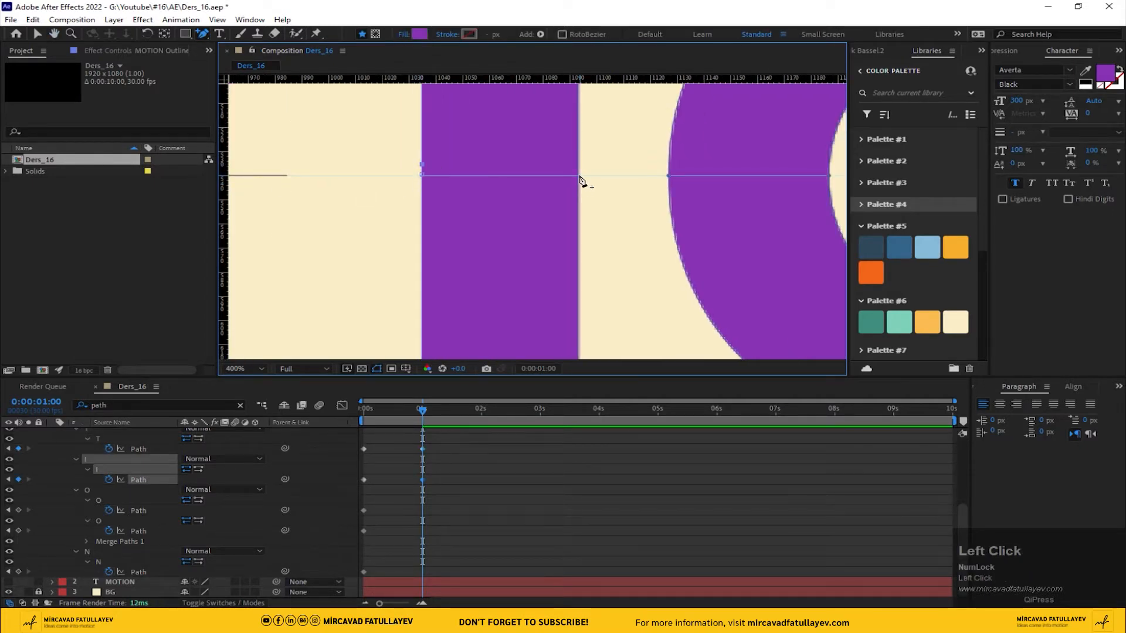
{"action": "left_click_drag", "start_coordinate": [603, 177], "coordinate": [324, 179]}
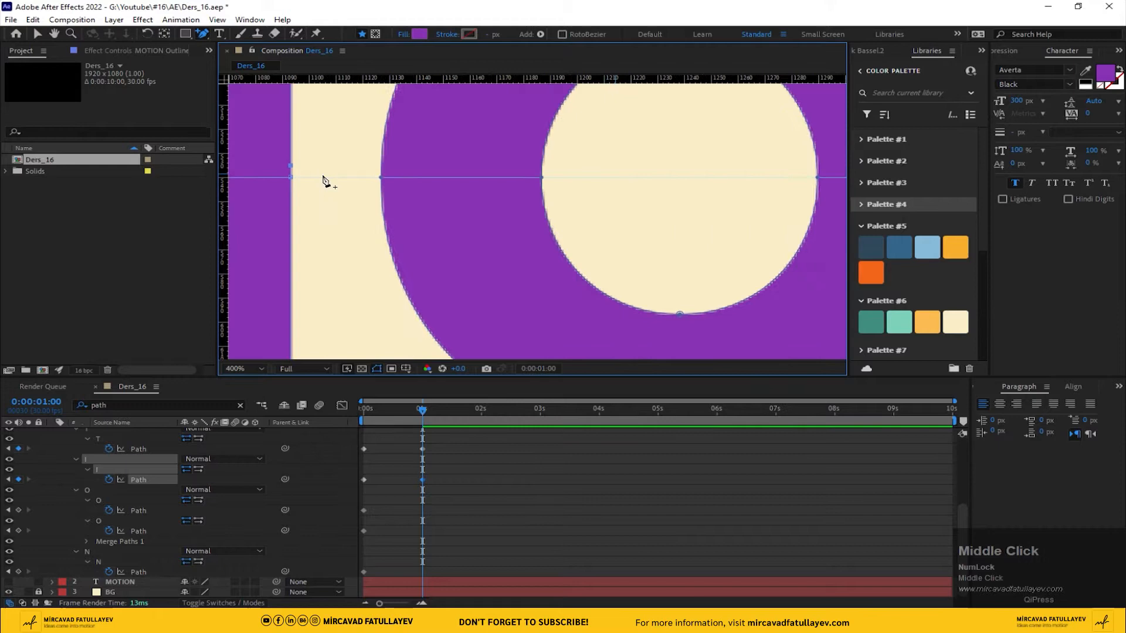
Add pairs of path points on the second O's outer and inner contours where they cross the guide
{"action": "left_click", "coordinate": [377, 175]}
{"action": "left_click", "coordinate": [539, 174]}
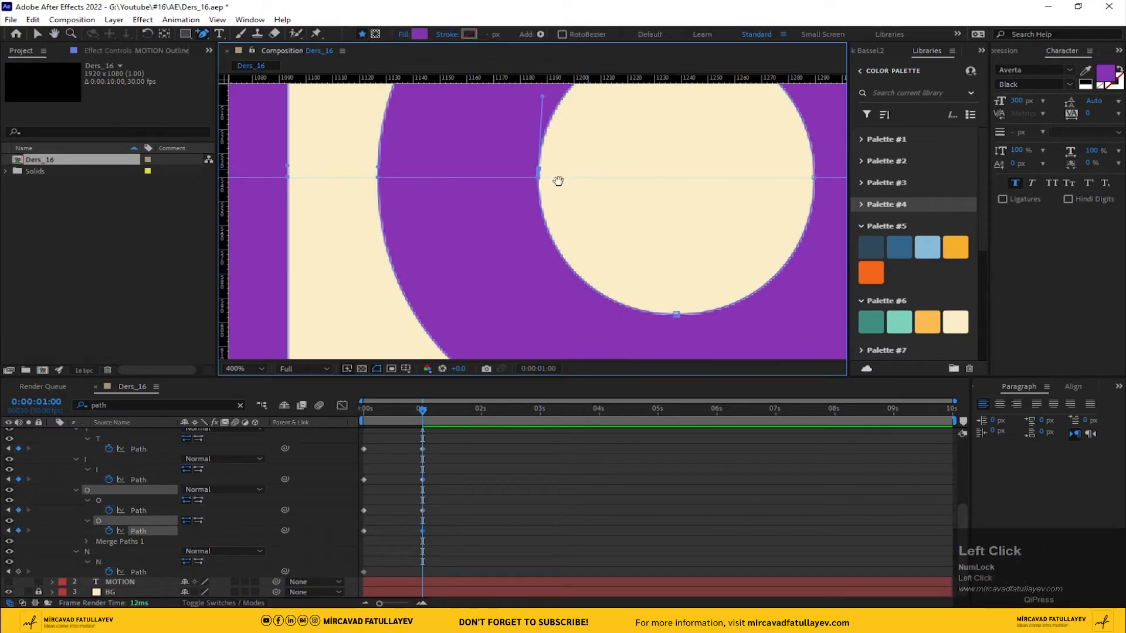
{"action": "left_click_drag", "start_coordinate": [558, 181], "coordinate": [242, 185]}
{"action": "left_click", "coordinate": [506, 176]}
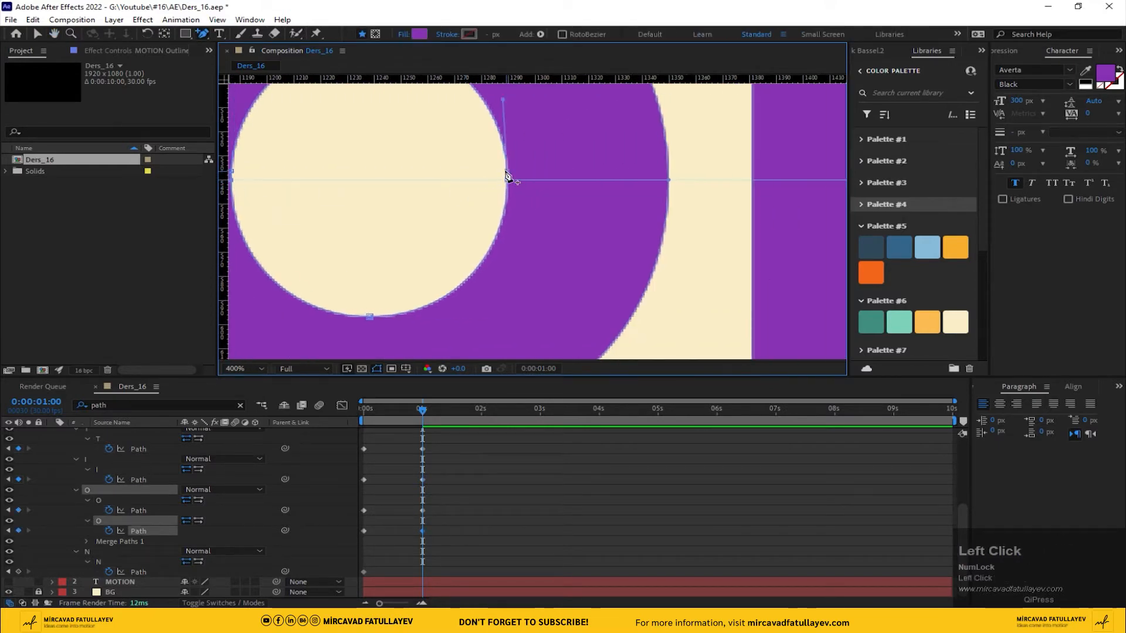
{"action": "left_click", "coordinate": [669, 174]}
Add a pair of path points on the N's left outer edge at the guide
{"action": "left_click_drag", "start_coordinate": [762, 187], "coordinate": [455, 195]}
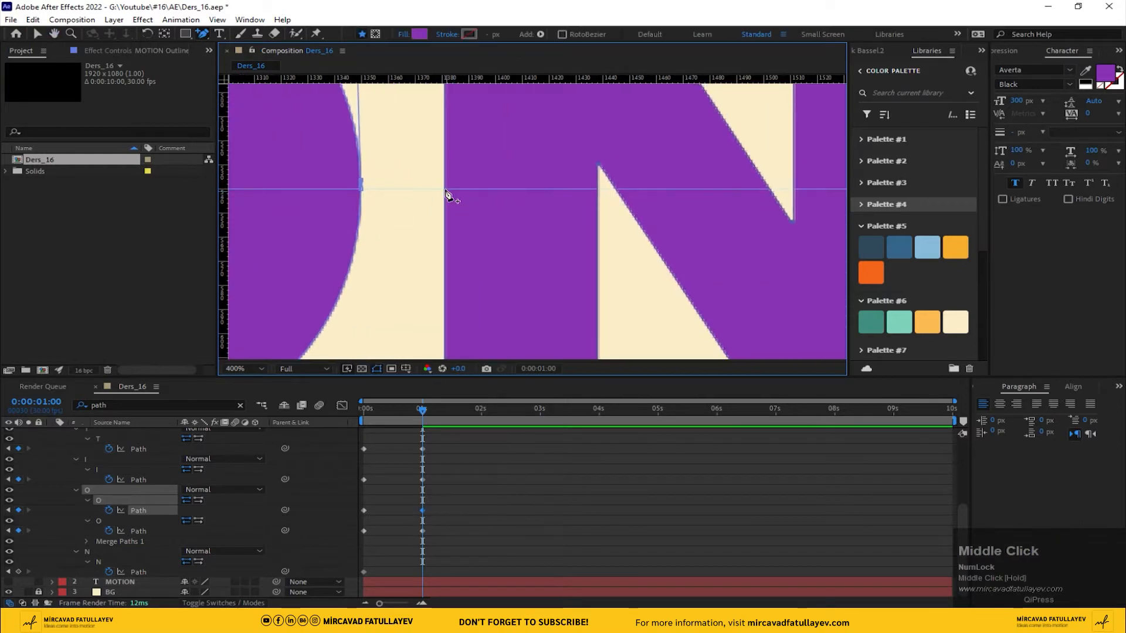
{"action": "left_click", "coordinate": [445, 191]}
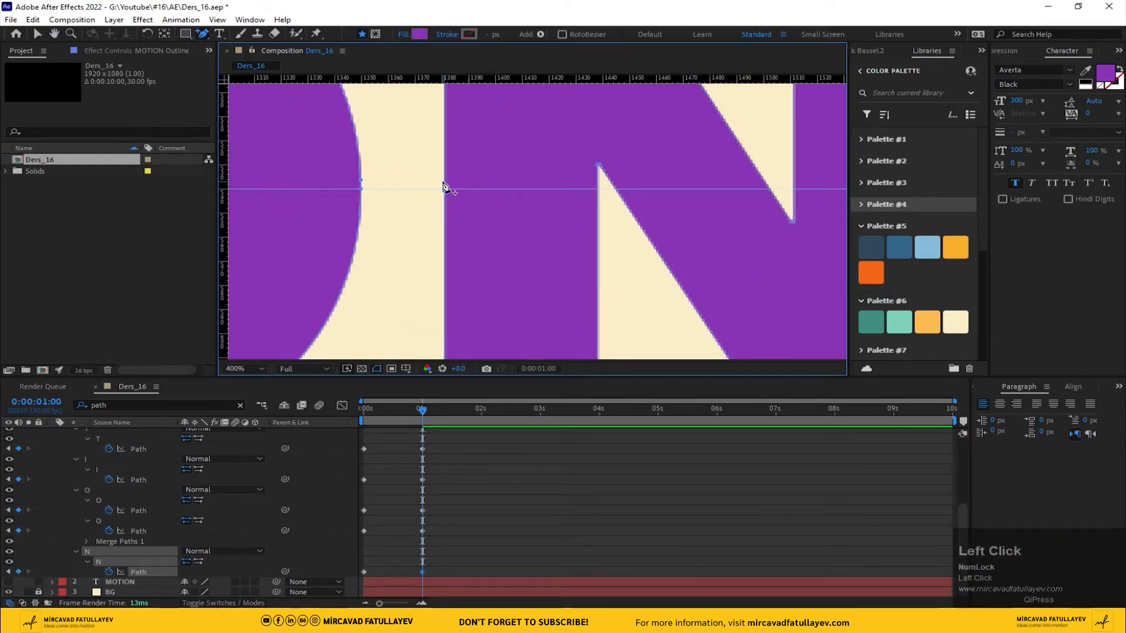
{"action": "left_click_drag", "start_coordinate": [580, 194], "coordinate": [672, 222]}
{"action": "scroll", "coordinate": [345, 244], "scroll_direction": "down", "scroll_amount": 4}
{"action": "scroll", "coordinate": [539, 251], "scroll_direction": "down", "scroll_amount": 2}
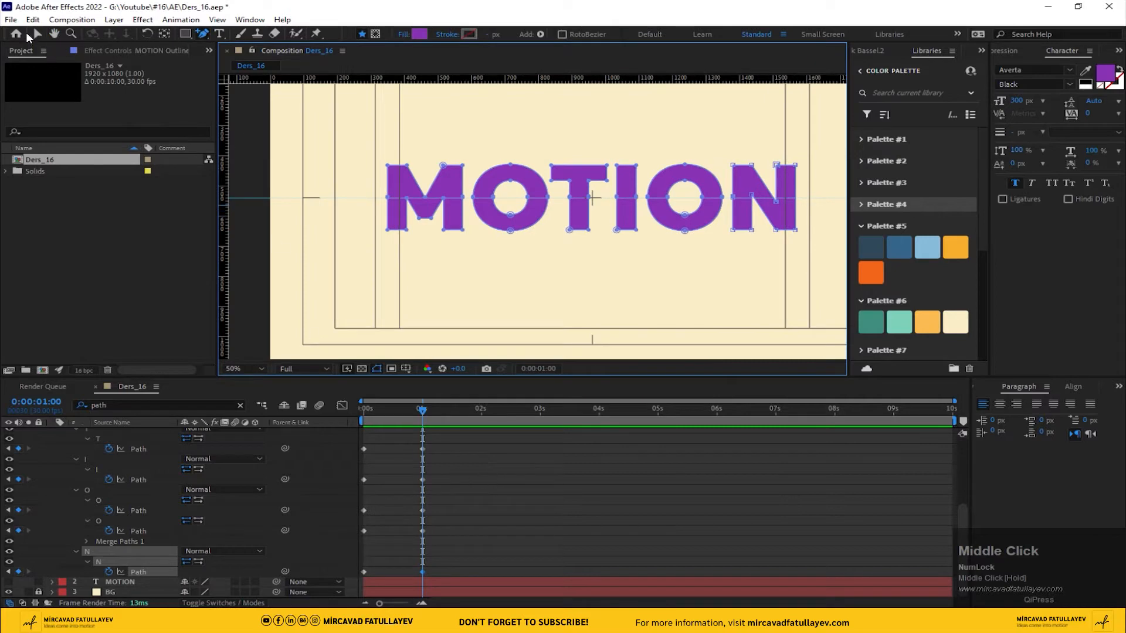
Select the path points of all letters in the upper half, above the guide, with the Selection tool
{"action": "left_click", "coordinate": [37, 34]}
{"action": "left_click_drag", "start_coordinate": [607, 241], "coordinate": [497, 240]}
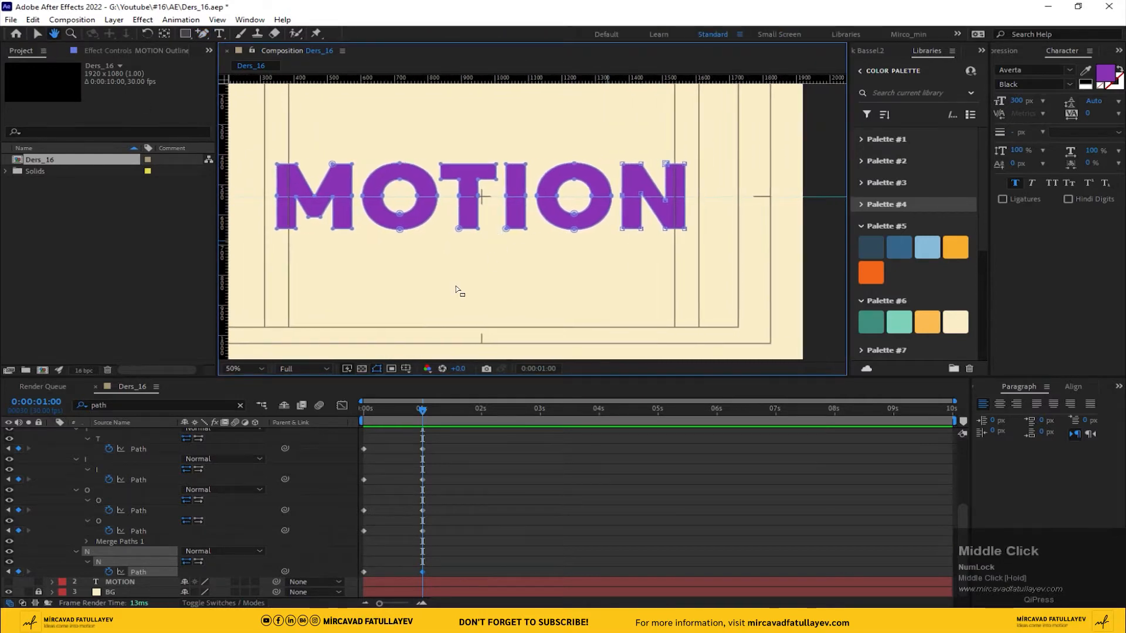
{"action": "left_click_drag", "start_coordinate": [258, 142], "coordinate": [745, 191]}
Extend the point selection to the M's upper guide-line points and its inner vertices near the guide
{"action": "left_click_drag", "start_coordinate": [424, 201], "coordinate": [583, 189]}
{"action": "scroll", "coordinate": [409, 183], "scroll_direction": "up", "scroll_amount": 1}
{"action": "scroll", "coordinate": [360, 174], "scroll_direction": "up", "scroll_amount": 1}
{"action": "left_click_drag", "start_coordinate": [454, 232], "coordinate": [637, 384]}
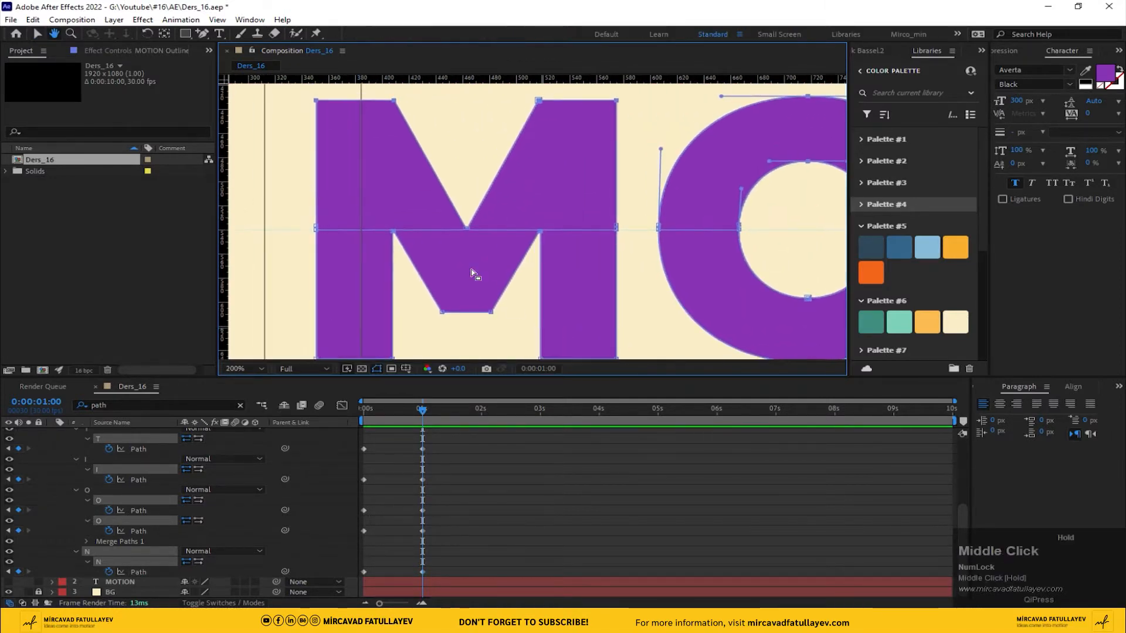
{"action": "left_click_drag", "start_coordinate": [285, 185], "coordinate": [648, 227]}
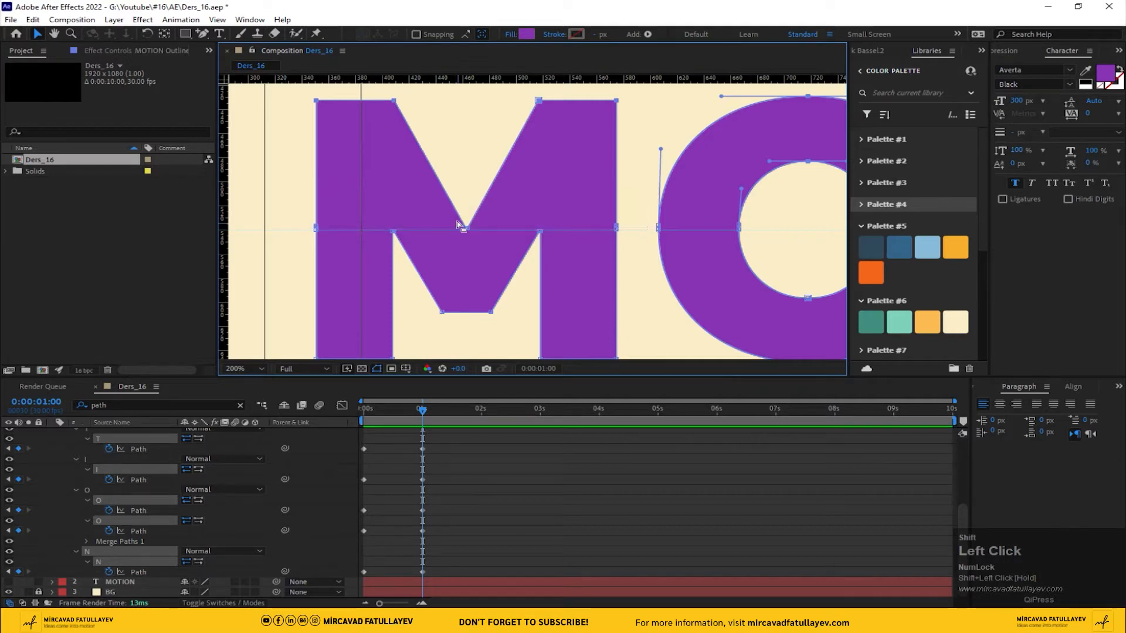
{"action": "scroll", "coordinate": [457, 224], "scroll_direction": "up", "scroll_amount": 1}
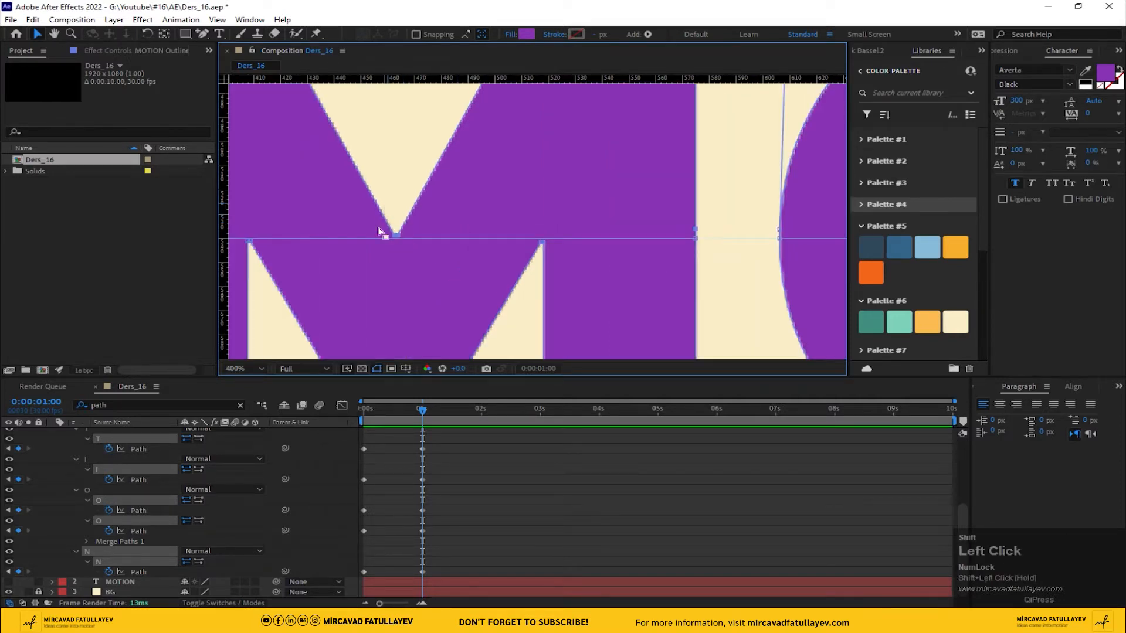
{"action": "left_click_drag", "start_coordinate": [379, 228], "coordinate": [596, 257]}
Extend the point selection to the upper guide-line points of the first O and the T's stem
{"action": "left_click_drag", "start_coordinate": [445, 250], "coordinate": [59, 237]}
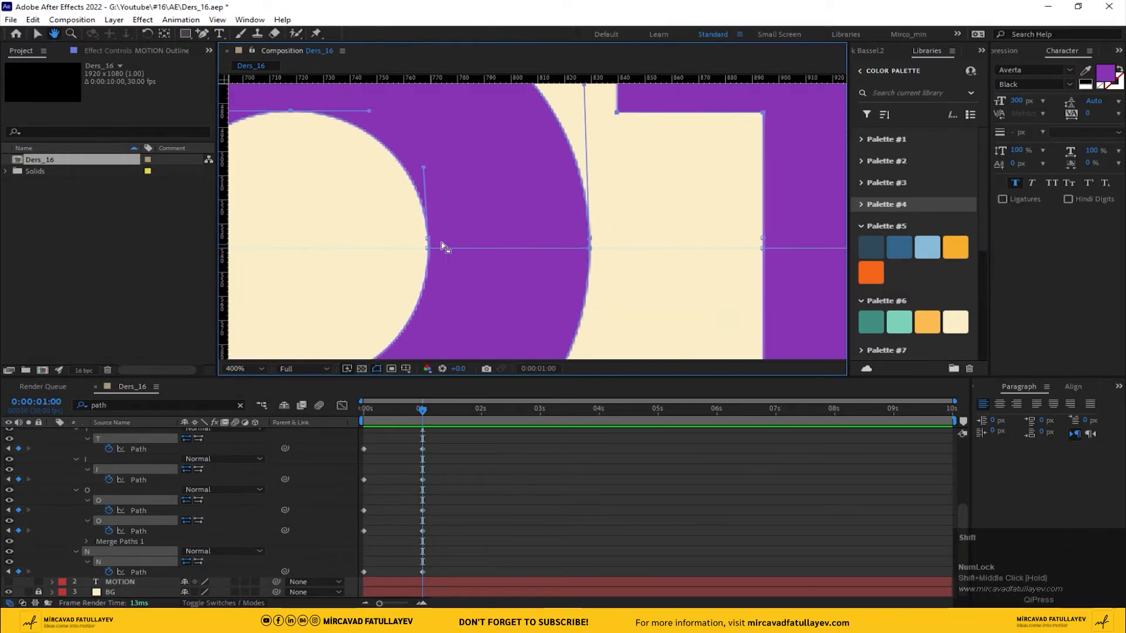
{"action": "left_click_drag", "start_coordinate": [382, 207], "coordinate": [243, 221]}
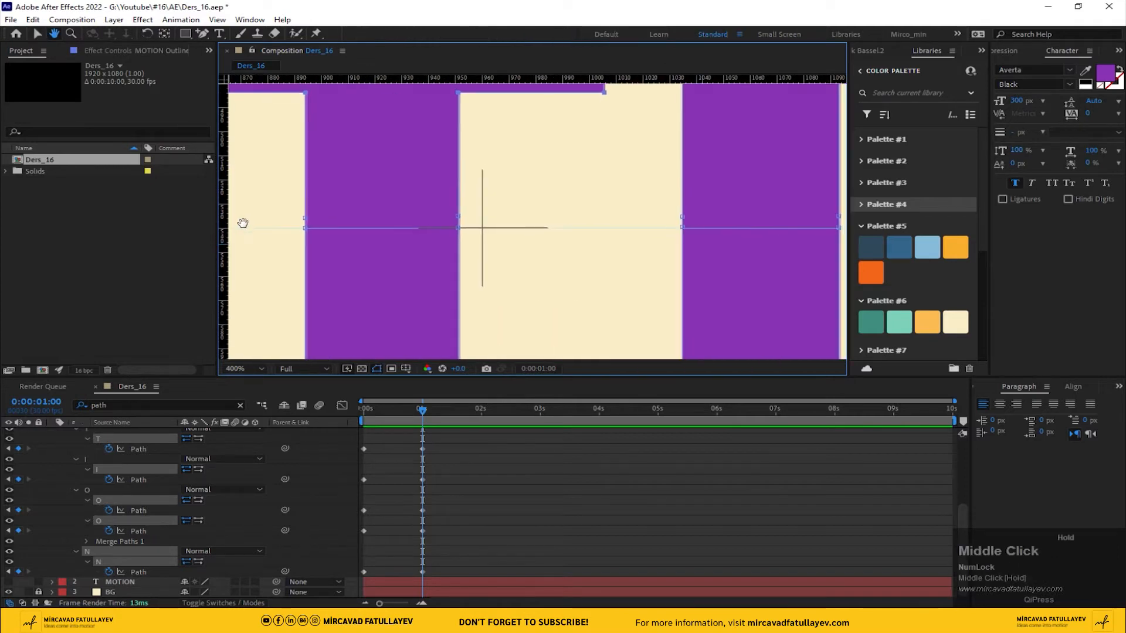
{"action": "left_click_drag", "start_coordinate": [271, 183], "coordinate": [508, 223]}
{"action": "left_click_drag", "start_coordinate": [585, 227], "coordinate": [226, 221]}
Extend the point selection to the upper guide-line points of the I and the second O
{"action": "left_click_drag", "start_coordinate": [313, 175], "coordinate": [311, 221]}
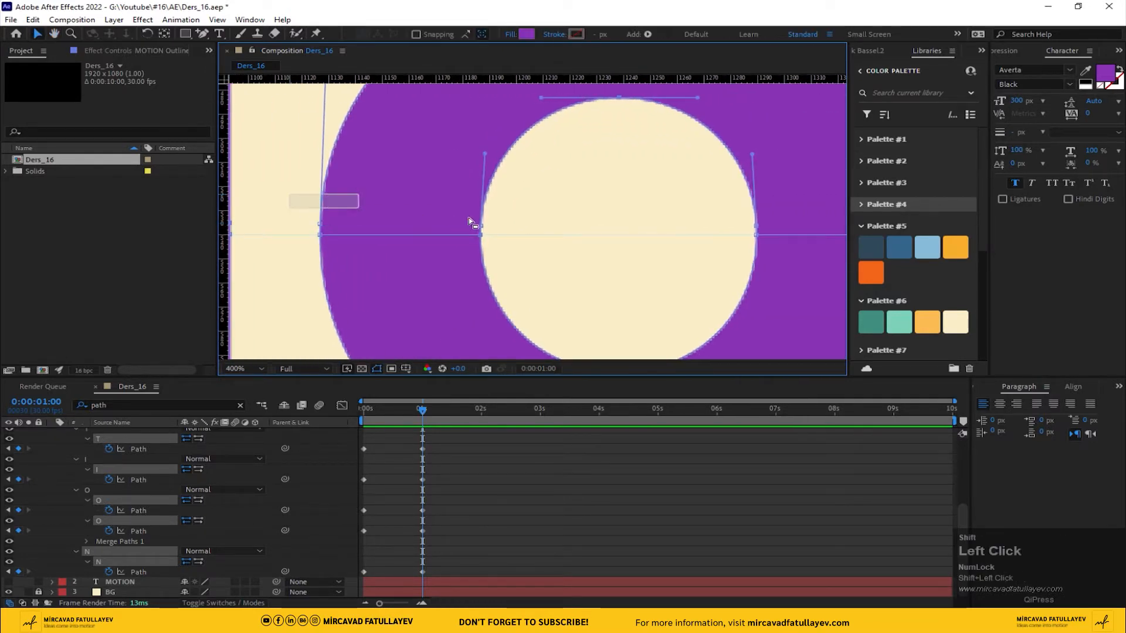
{"action": "left_click_drag", "start_coordinate": [469, 220], "coordinate": [547, 239]}
{"action": "left_click_drag", "start_coordinate": [730, 225], "coordinate": [466, 226]}
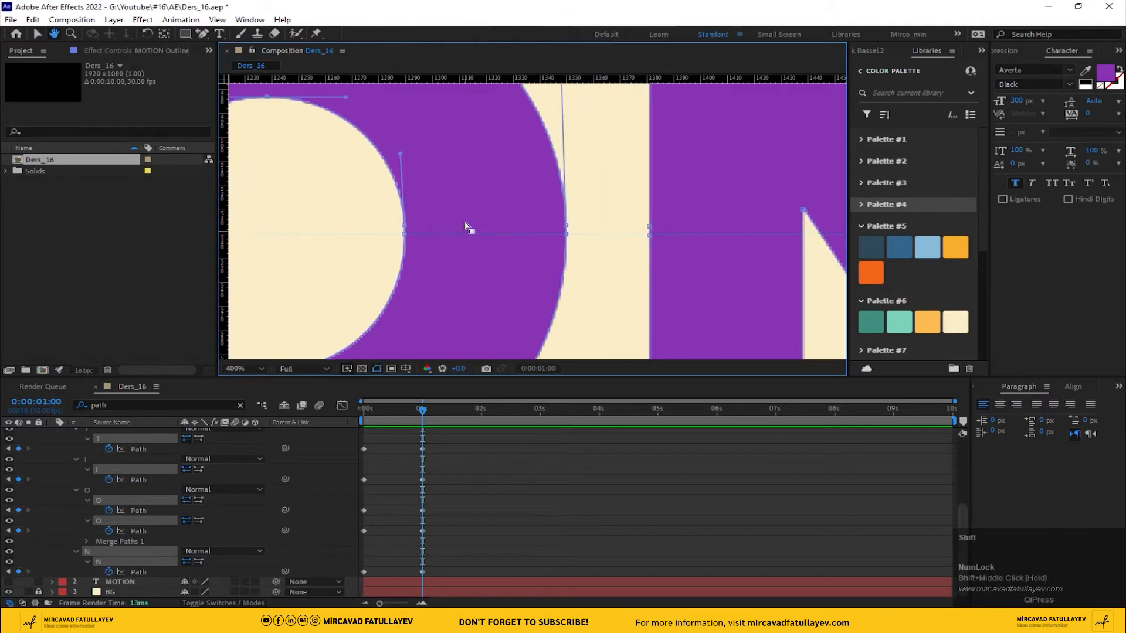
Extend the point selection to the N's upper guide-line point and its inner vertex just below the guide
{"action": "left_click_drag", "start_coordinate": [371, 196], "coordinate": [271, 210]}
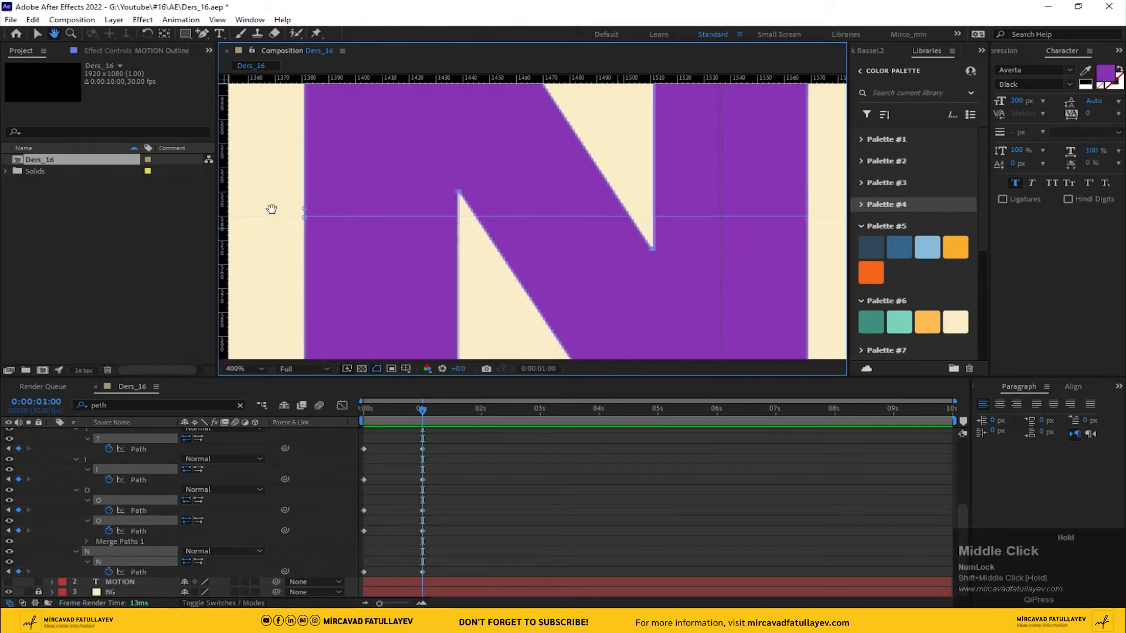
{"action": "scroll", "coordinate": [287, 183], "scroll_direction": "down", "scroll_amount": 2}
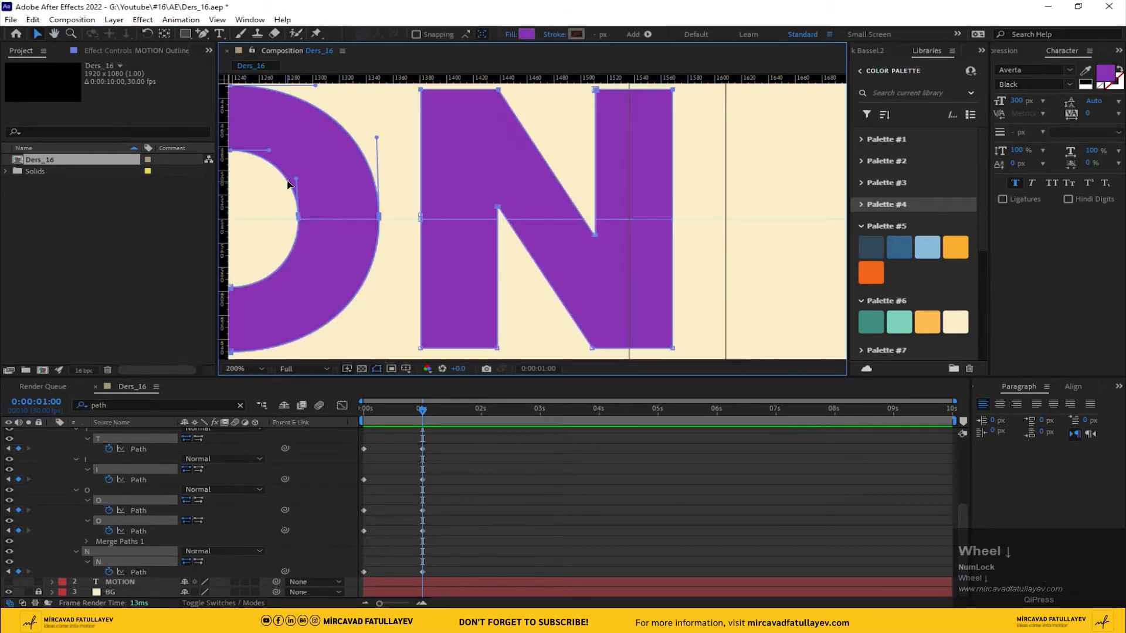
{"action": "left_click_drag", "start_coordinate": [462, 202], "coordinate": [416, 221]}
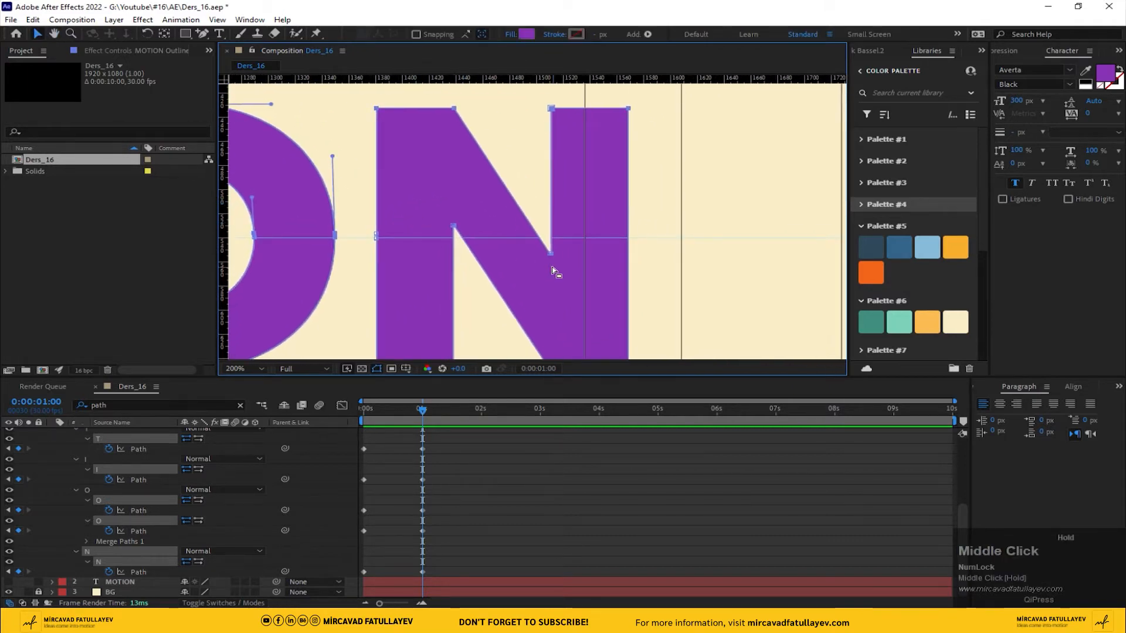
{"action": "scroll", "coordinate": [551, 266], "scroll_direction": "up", "scroll_amount": 2}
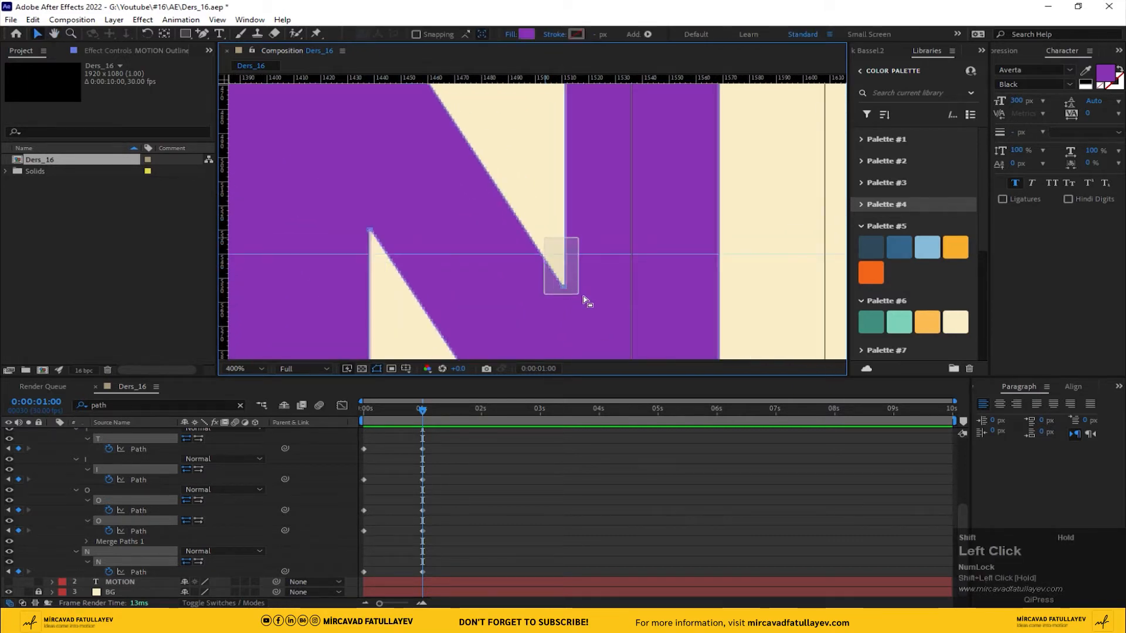
{"action": "left_click_drag", "start_coordinate": [584, 298], "coordinate": [589, 303]}
Move the selected upper-half points of all letters straight up by 30 nudges to stretch the word upward
{"action": "scroll", "coordinate": [558, 250], "scroll_direction": "down", "scroll_amount": 4}
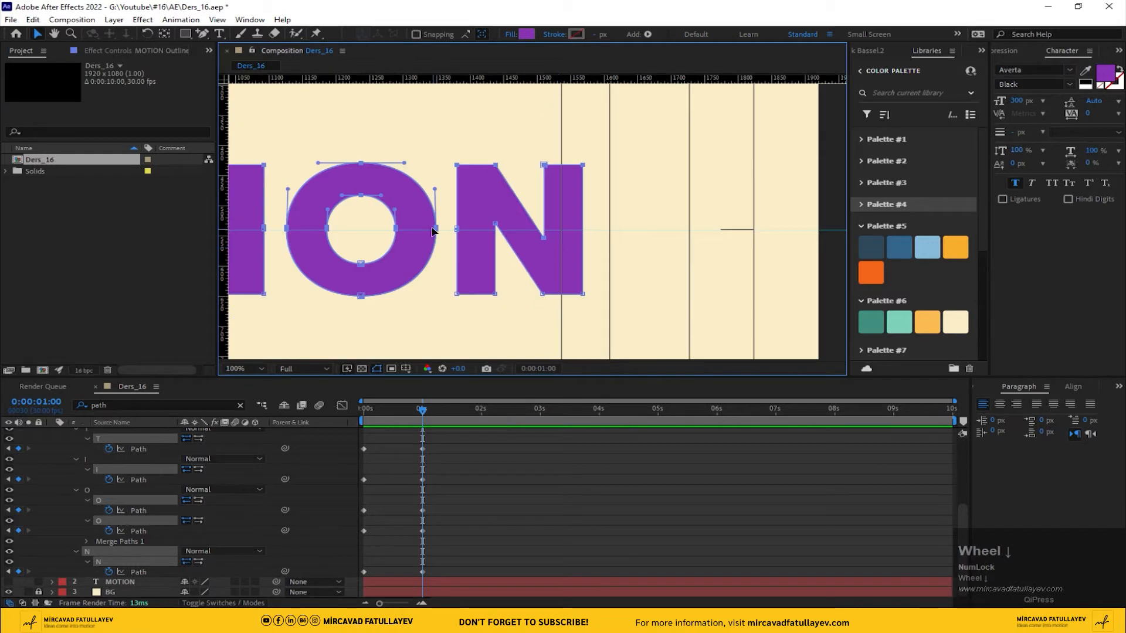
{"action": "left_click_drag", "start_coordinate": [435, 232], "coordinate": [639, 234]}
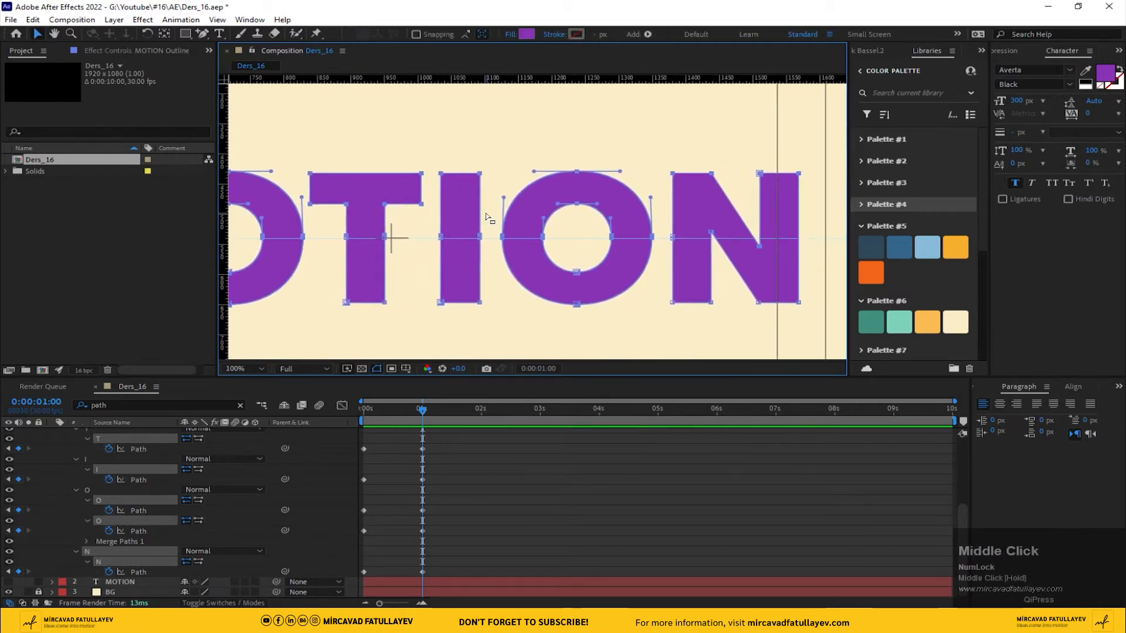
{"action": "scroll", "coordinate": [484, 214], "scroll_direction": "down", "scroll_amount": 2}
{"action": "key", "text": "Up"}
{"action": "key", "text": "Up"}
{"action": "key", "text": "Up"}
{"action": "key", "text": "Up"}
{"action": "key", "text": "Up"}
{"action": "key", "text": "Up"}
{"action": "key", "text": "Up"}
{"action": "key", "text": "Up"}
{"action": "key", "text": "Up"}
{"action": "key", "text": "Up"}
{"action": "key", "text": "Up"}
{"action": "key", "text": "Up"}
{"action": "key", "text": "Up"}
{"action": "key", "text": "Up"}
{"action": "key", "text": "Up"}
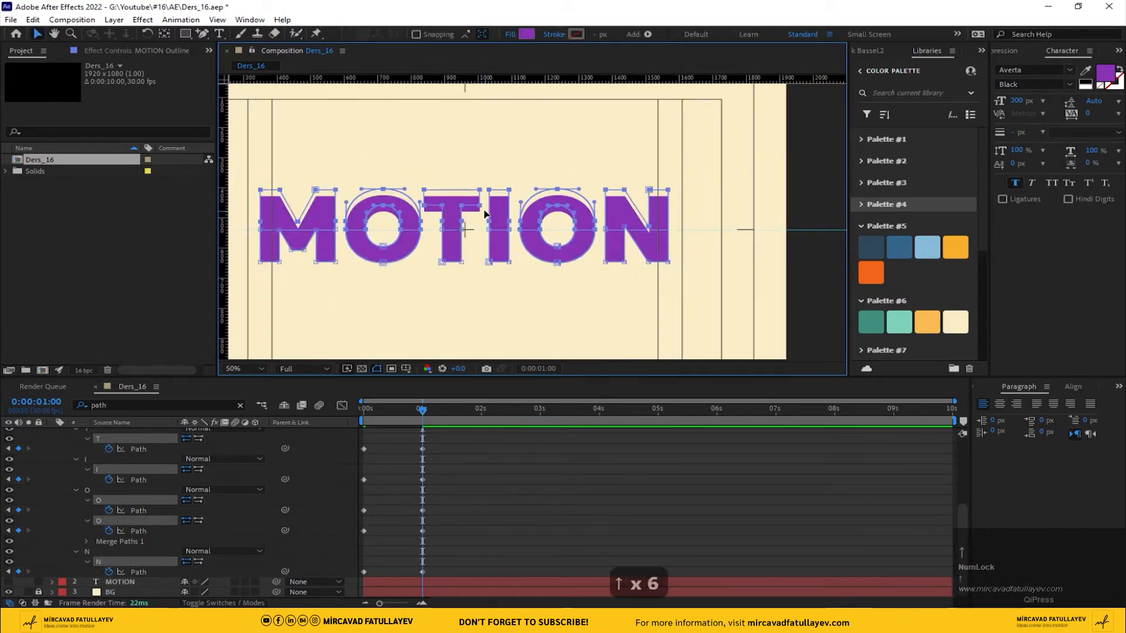
{"action": "key", "text": "Up"}
{"action": "key", "text": "Up"}
{"action": "key", "text": "Up"}
{"action": "key", "text": "Up"}
{"action": "key", "text": "Up"}
{"action": "key", "text": "Up"}
{"action": "key", "text": "Up"}
{"action": "key", "text": "Up"}
{"action": "key", "text": "Up"}
{"action": "key", "text": "Up"}
{"action": "key", "text": "Up"}
{"action": "key", "text": "Up"}
{"action": "key", "text": "Up"}
{"action": "key", "text": "Up"}
{"action": "key", "text": "Up"}
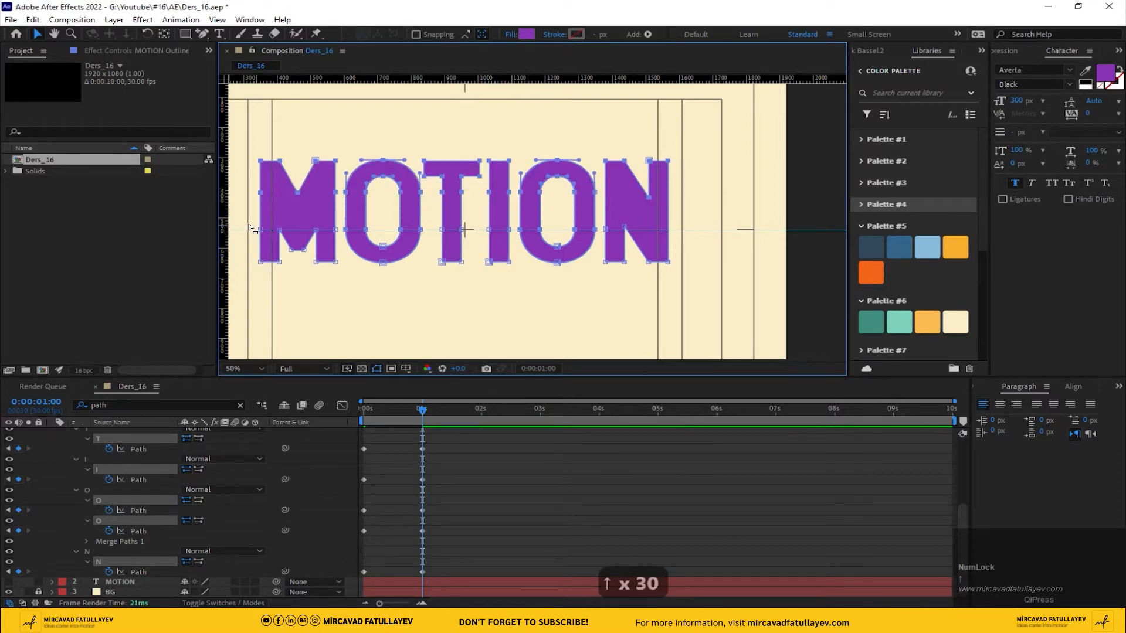
Select the points of all letters from the guide downward and move them straight down by 25 nudges
{"action": "left_click_drag", "start_coordinate": [249, 227], "coordinate": [697, 305]}
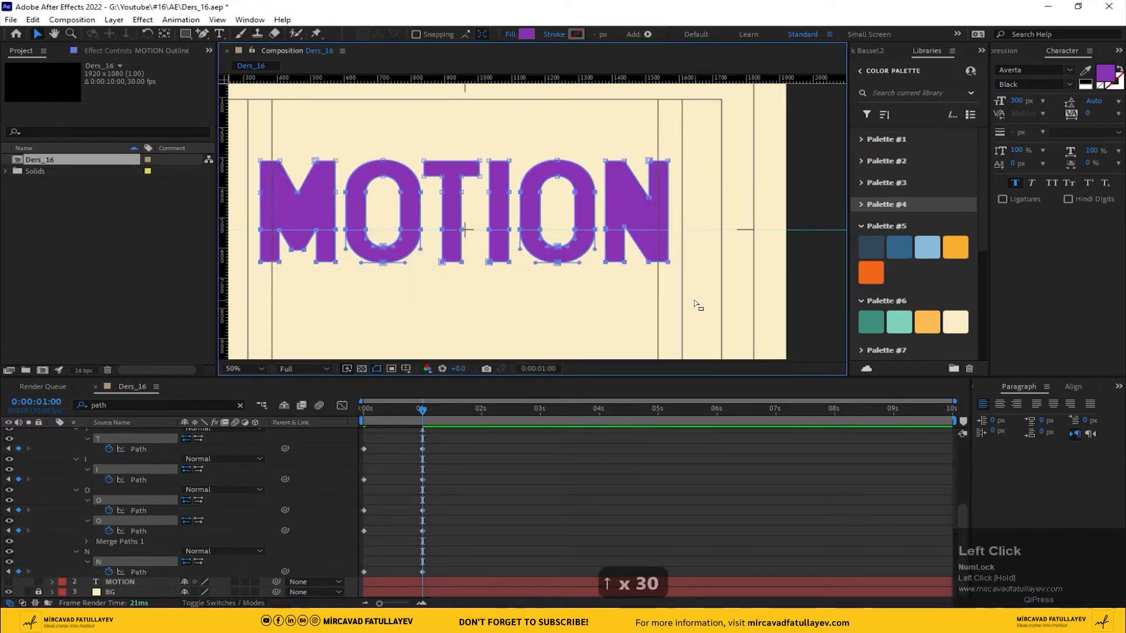
{"action": "key", "text": "Down"}
{"action": "key", "text": "Down"}
{"action": "key", "text": "Down"}
{"action": "key", "text": "Down"}
{"action": "key", "text": "Down"}
{"action": "key", "text": "Down"}
{"action": "key", "text": "Down"}
{"action": "key", "text": "Down"}
{"action": "key", "text": "Down"}
{"action": "key", "text": "Down"}
{"action": "key", "text": "Down"}
{"action": "key", "text": "Down"}
{"action": "key", "text": "Down"}
{"action": "key", "text": "Down"}
{"action": "key", "text": "Down"}
{"action": "key", "text": "Down"}
{"action": "key", "text": "Down"}
{"action": "key", "text": "Down"}
{"action": "key", "text": "Down"}
{"action": "key", "text": "Down"}
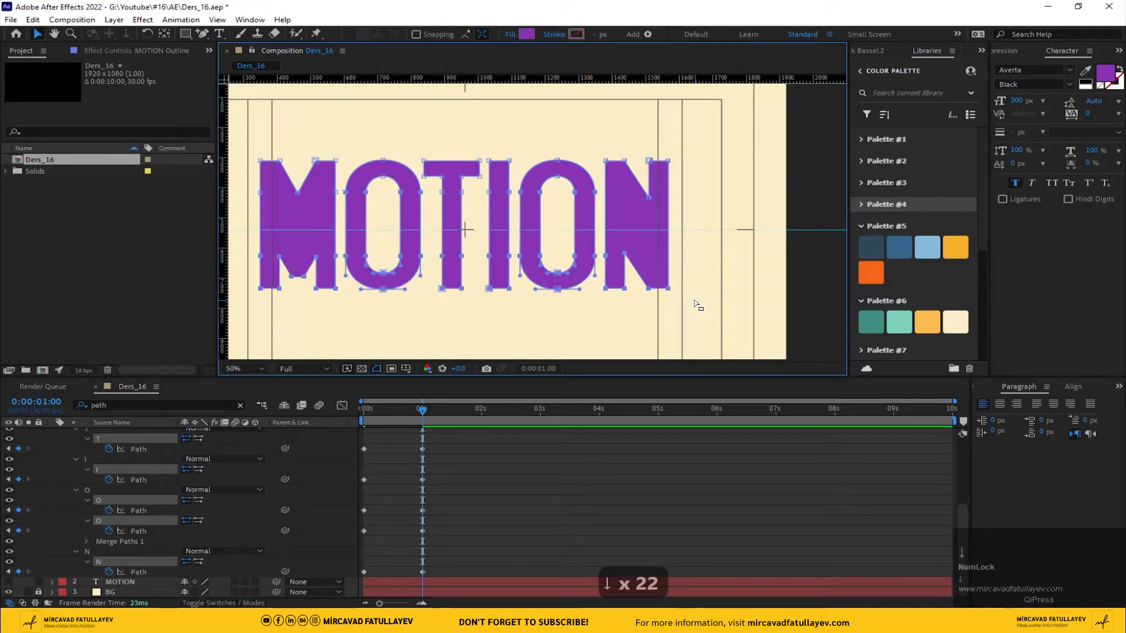
{"action": "key", "text": "Down"}
{"action": "key", "text": "Down"}
{"action": "key", "text": "Down"}
Select all letter points and scale them up from the centre until the word spans the width of the outer safe-area frame
{"action": "scroll", "coordinate": [422, 216], "scroll_direction": "down", "scroll_amount": 2}
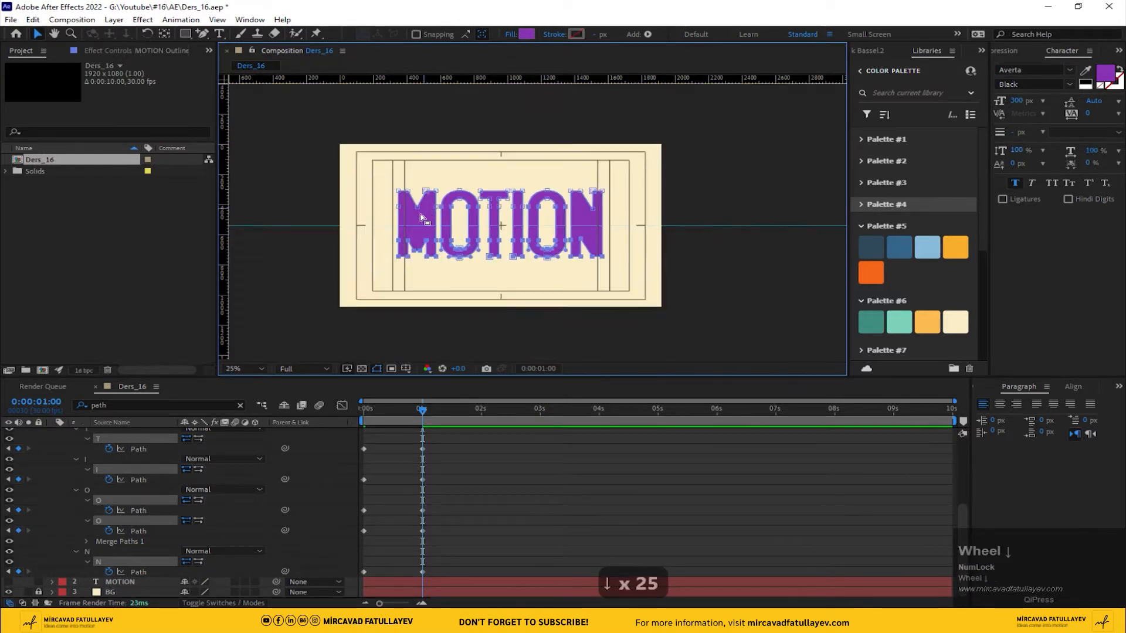
{"action": "left_click", "coordinate": [618, 193]}
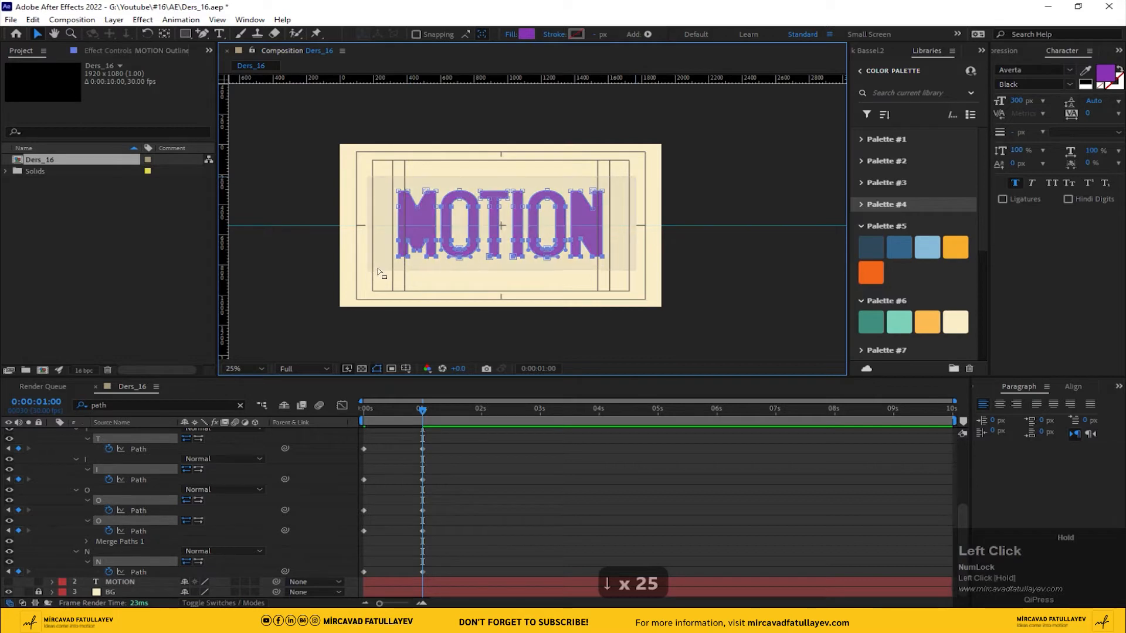
{"action": "double_click", "coordinate": [602, 191]}
{"action": "left_click_drag", "start_coordinate": [618, 178], "coordinate": [641, 162]}
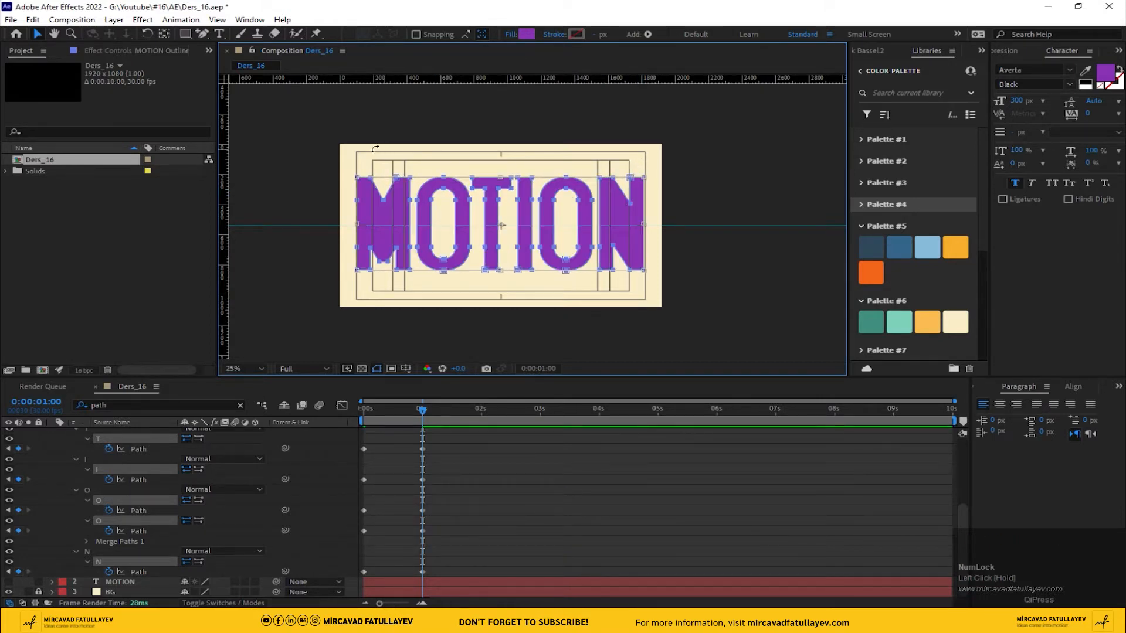
{"action": "double_click", "coordinate": [349, 155]}
Select all points above the guide and move them up until the letter tops come near the outer safe-area line
{"action": "left_click_drag", "start_coordinate": [345, 159], "coordinate": [680, 213]}
{"action": "key", "text": "Up"}
{"action": "key", "text": "Up"}
{"action": "key", "text": "Up"}
{"action": "key", "text": "Up"}
{"action": "key", "text": "Up"}
{"action": "key", "text": "Up"}
{"action": "key", "text": "Up"}
{"action": "key", "text": "Up"}
{"action": "key", "text": "Up"}
{"action": "key", "text": "Up"}
{"action": "key", "text": "Up"}
{"action": "key", "text": "Up"}
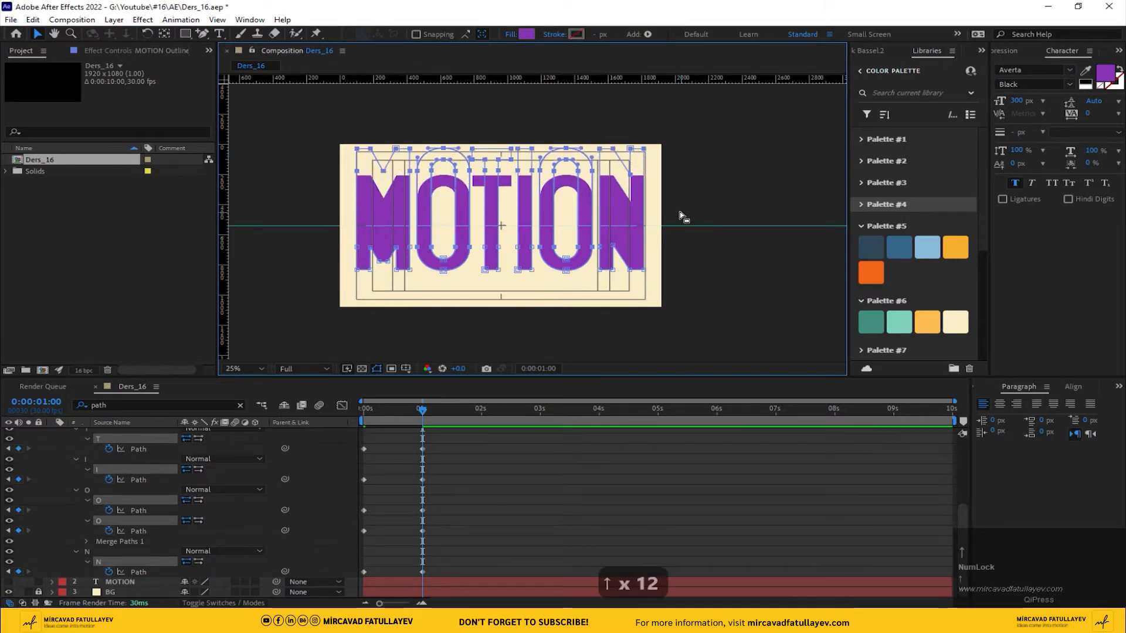
{"action": "key", "text": "Down"}
{"action": "key", "text": "Down"}
{"action": "key", "text": "Down"}
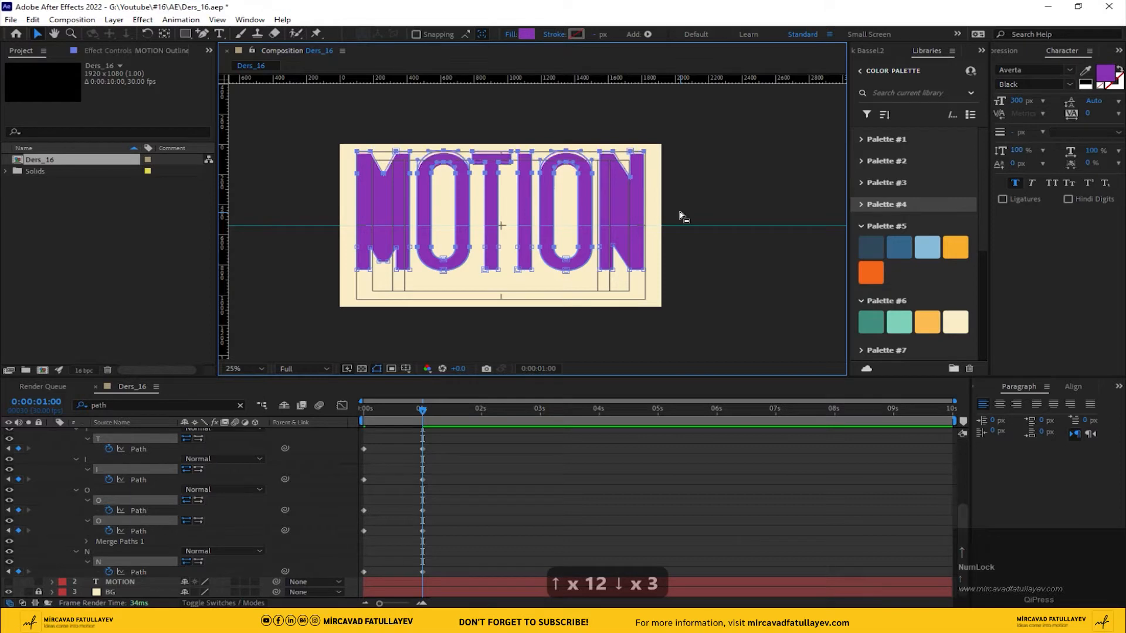
Fine-tune the selected upper points vertically so the tops of the T and I sit exactly on the outer safe-area line
{"action": "scroll", "coordinate": [526, 181], "scroll_direction": "up", "scroll_amount": 4}
{"action": "left_click_drag", "start_coordinate": [478, 160], "coordinate": [492, 309]}
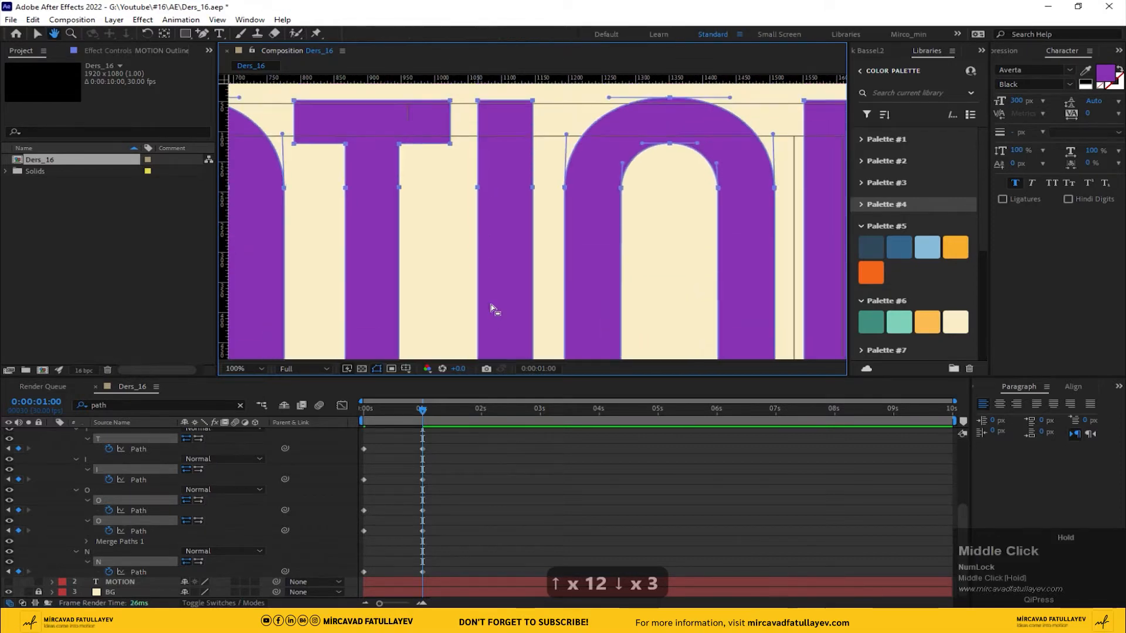
{"action": "key", "text": "Up"}
{"action": "key", "text": "Up"}
{"action": "key", "text": "Down"}
{"action": "key", "text": "Down"}
{"action": "key", "text": "Down"}
{"action": "key", "text": "Down"}
{"action": "key", "text": "Down"}
{"action": "key", "text": "Down"}
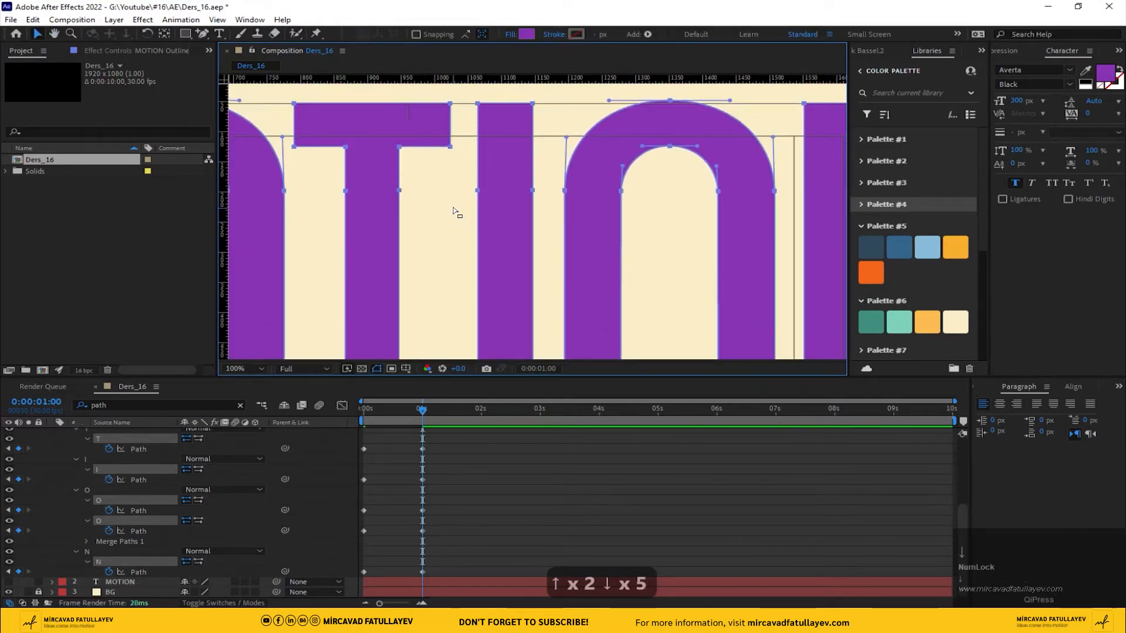
Select all letter points below the guide and move them down to the lower outer safe-area line
{"action": "scroll", "coordinate": [455, 212], "scroll_direction": "down", "scroll_amount": 1}
{"action": "left_click_drag", "start_coordinate": [486, 228], "coordinate": [557, 93]}
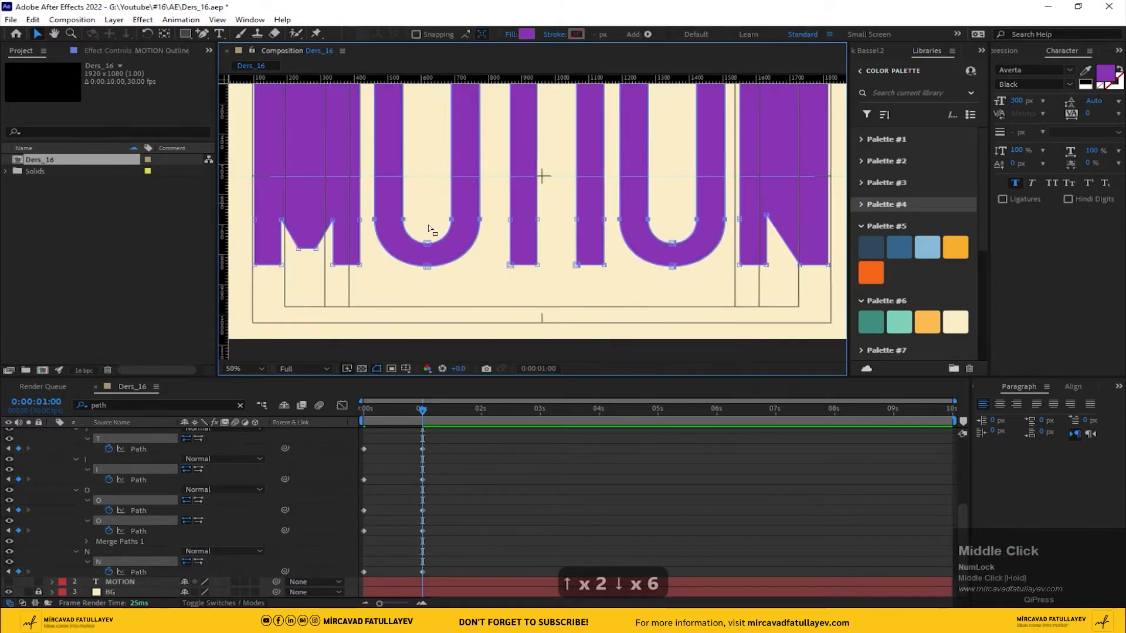
{"action": "scroll", "coordinate": [450, 261], "scroll_direction": "down", "scroll_amount": 1}
{"action": "left_click_drag", "start_coordinate": [386, 216], "coordinate": [714, 283]}
{"action": "key", "text": "Down"}
{"action": "key", "text": "Down"}
{"action": "key", "text": "Down"}
{"action": "key", "text": "Down"}
{"action": "key", "text": "Down"}
{"action": "key", "text": "Down"}
{"action": "key", "text": "Down"}
{"action": "key", "text": "Down"}
{"action": "key", "text": "Down"}
{"action": "key", "text": "Down"}
{"action": "key", "text": "Down"}
{"action": "key", "text": "Down"}
{"action": "key", "text": "Down"}
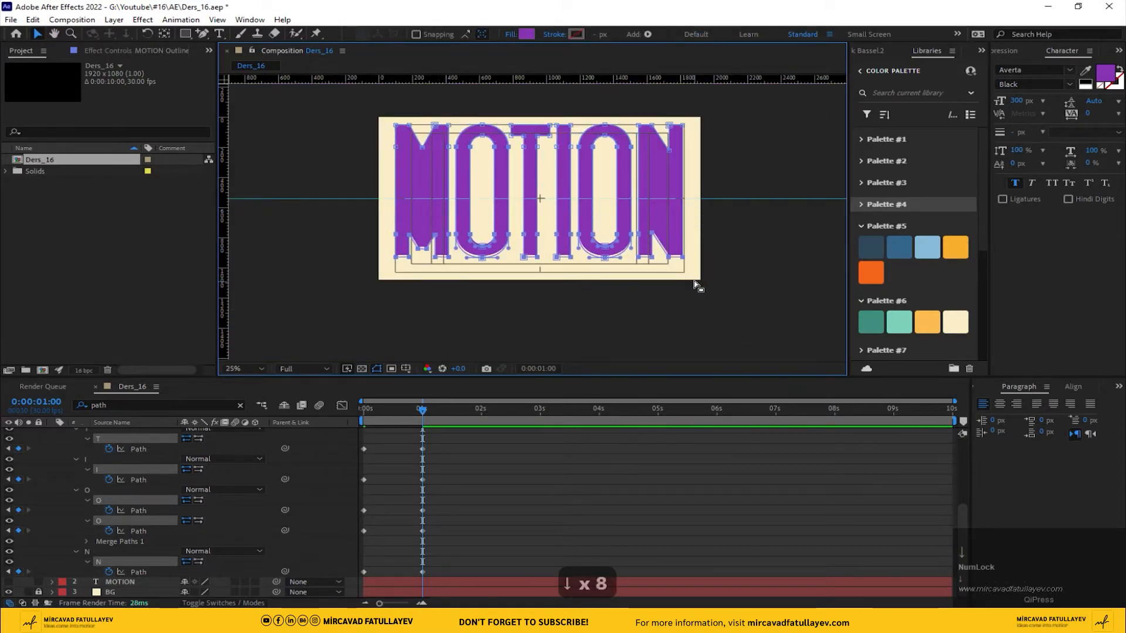
Raise the selected lower points by three fine nudges to fit the lower outer safe-area line, and deselect the paths
{"action": "scroll", "coordinate": [654, 277], "scroll_direction": "up", "scroll_amount": 2}
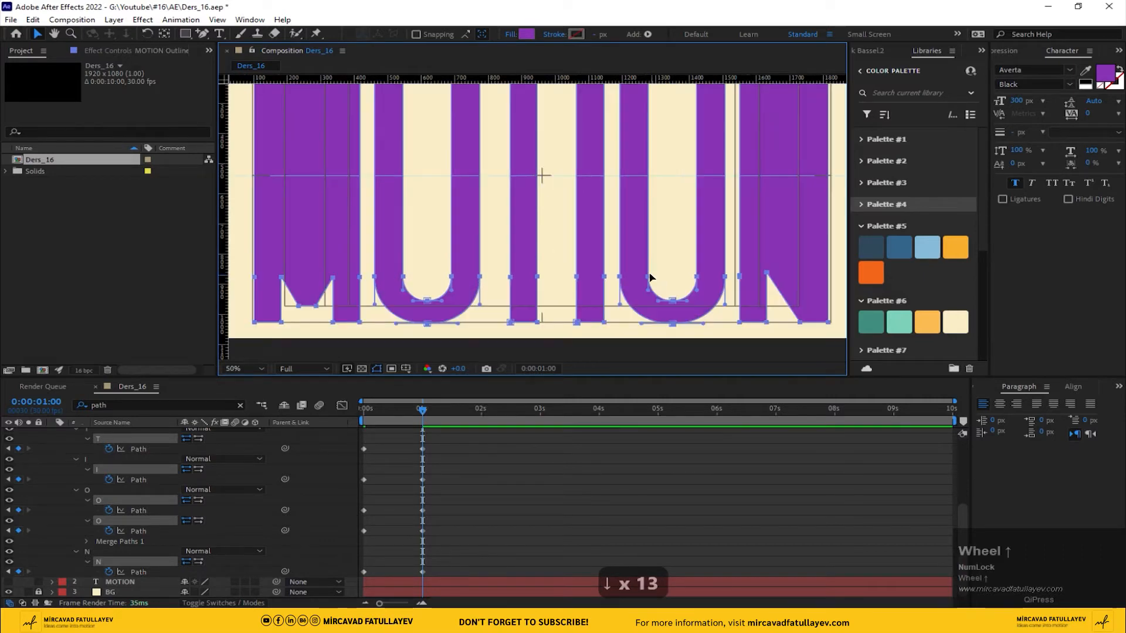
{"action": "left_click_drag", "start_coordinate": [652, 278], "coordinate": [543, 203]}
{"action": "scroll", "coordinate": [596, 272], "scroll_direction": "up", "scroll_amount": 1}
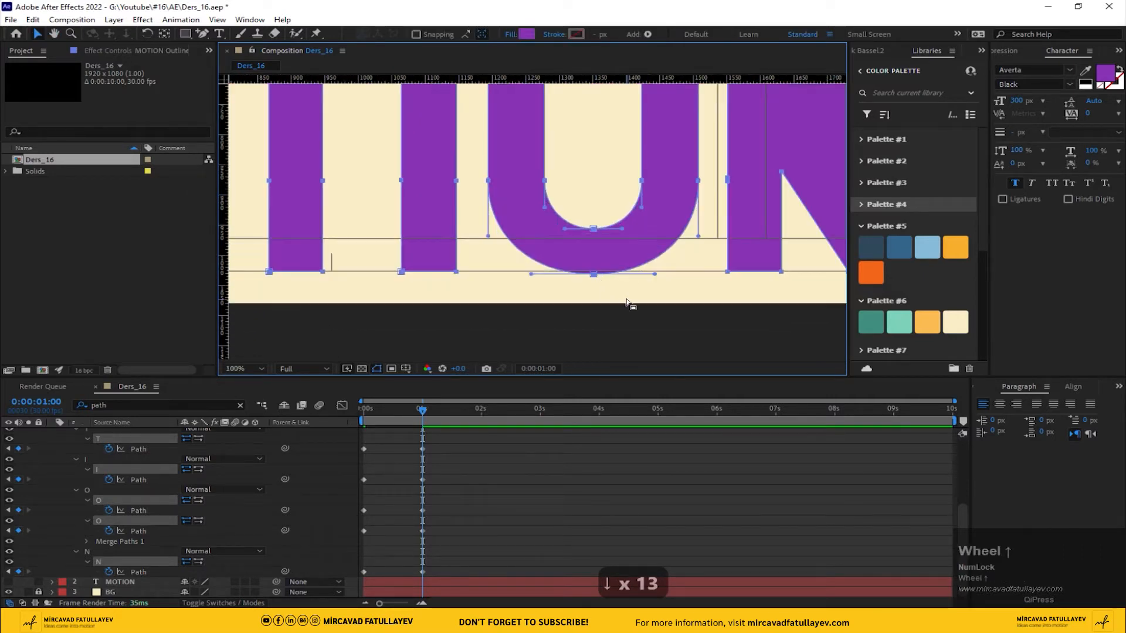
{"action": "key", "text": "Up"}
{"action": "key", "text": "Up"}
{"action": "key", "text": "Up"}
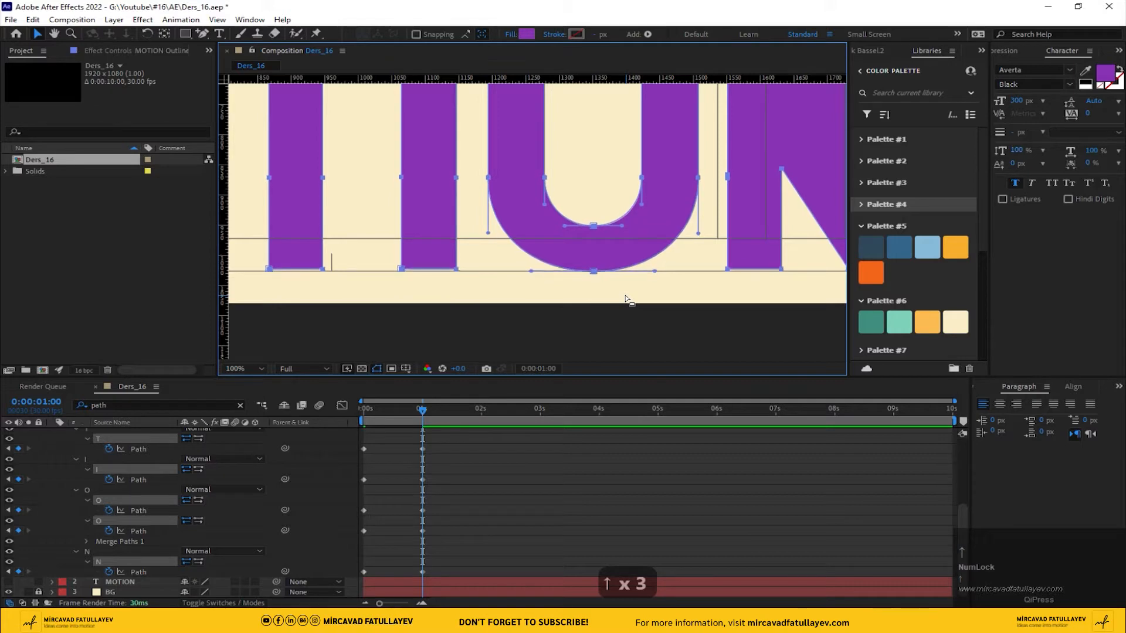
{"action": "scroll", "coordinate": [531, 252], "scroll_direction": "down", "scroll_amount": 2}
{"action": "left_click_drag", "start_coordinate": [531, 252], "coordinate": [572, 258]}
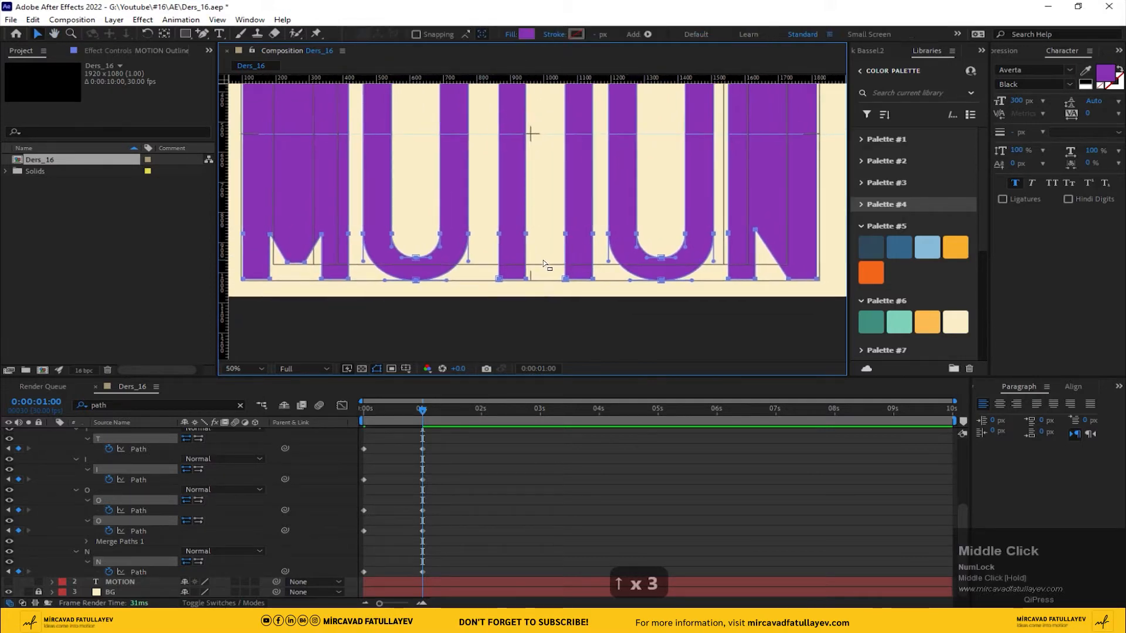
{"action": "left_click", "coordinate": [482, 460]}
{"action": "scroll", "coordinate": [452, 191], "scroll_direction": "down", "scroll_amount": 2}
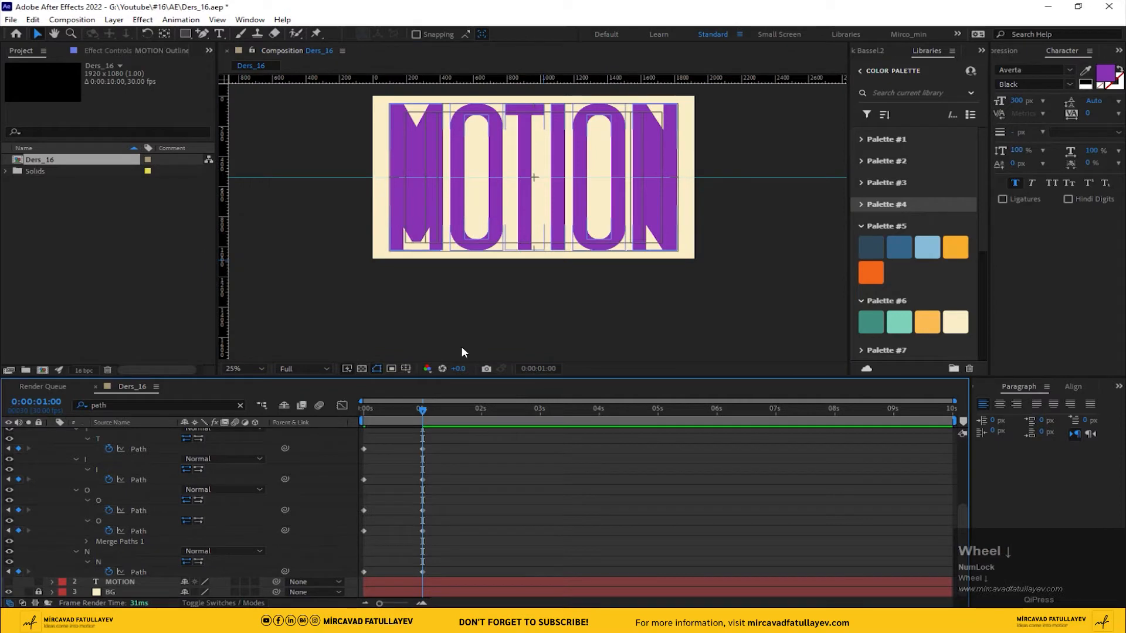
Copy the first Path keyframes of all letters and paste them at 2 seconds
{"action": "left_click", "coordinate": [479, 412]}
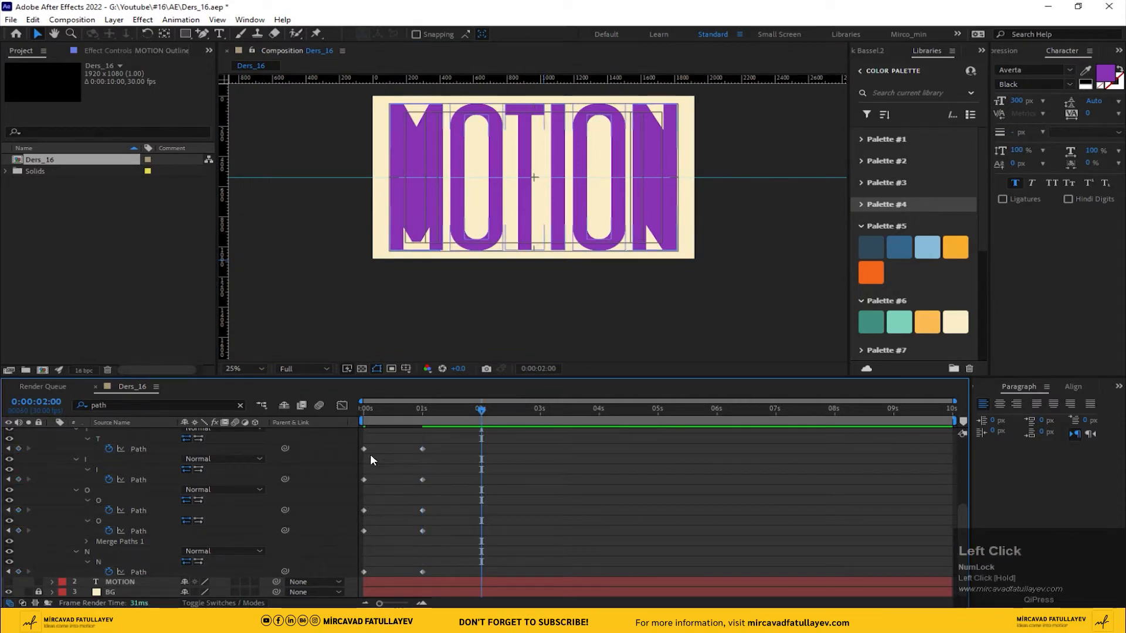
{"action": "left_click_drag", "start_coordinate": [384, 441], "coordinate": [351, 580]}
{"action": "scroll", "coordinate": [379, 504], "scroll_direction": "up", "scroll_amount": 3}
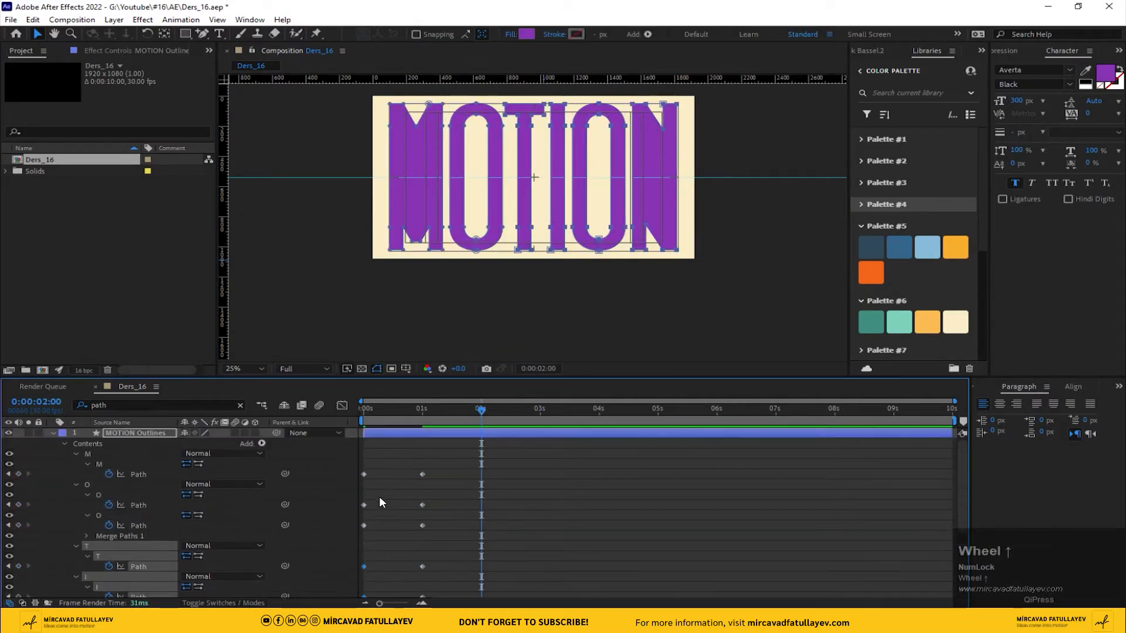
{"action": "left_click_drag", "start_coordinate": [388, 449], "coordinate": [335, 608]}
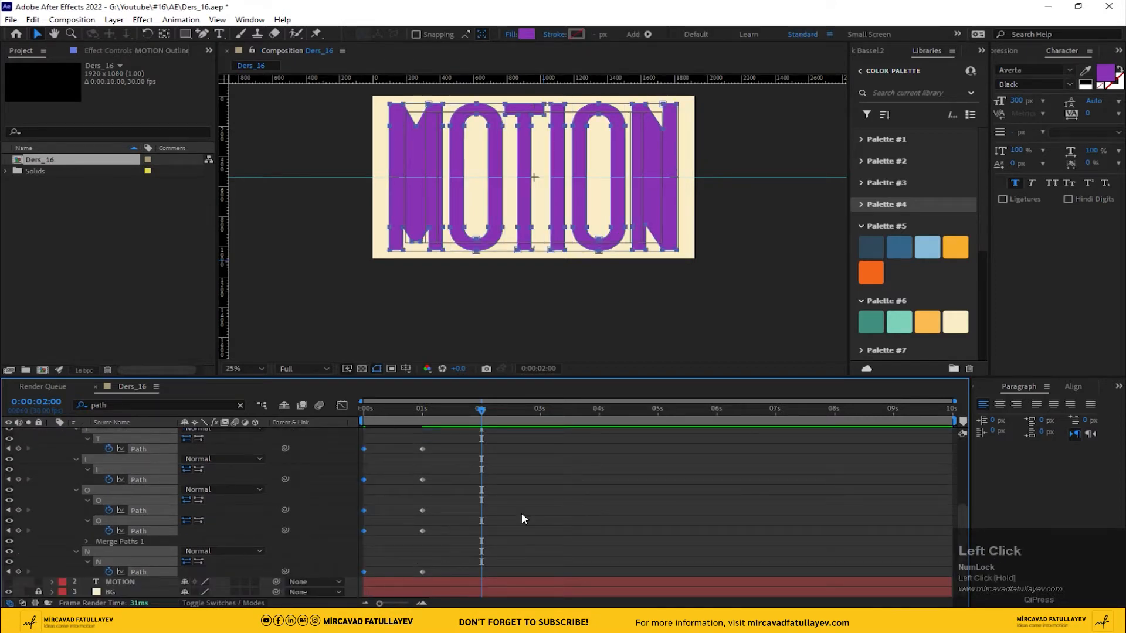
{"action": "key", "text": "ctrl+c"}
{"action": "key", "text": "ctrl+v"}
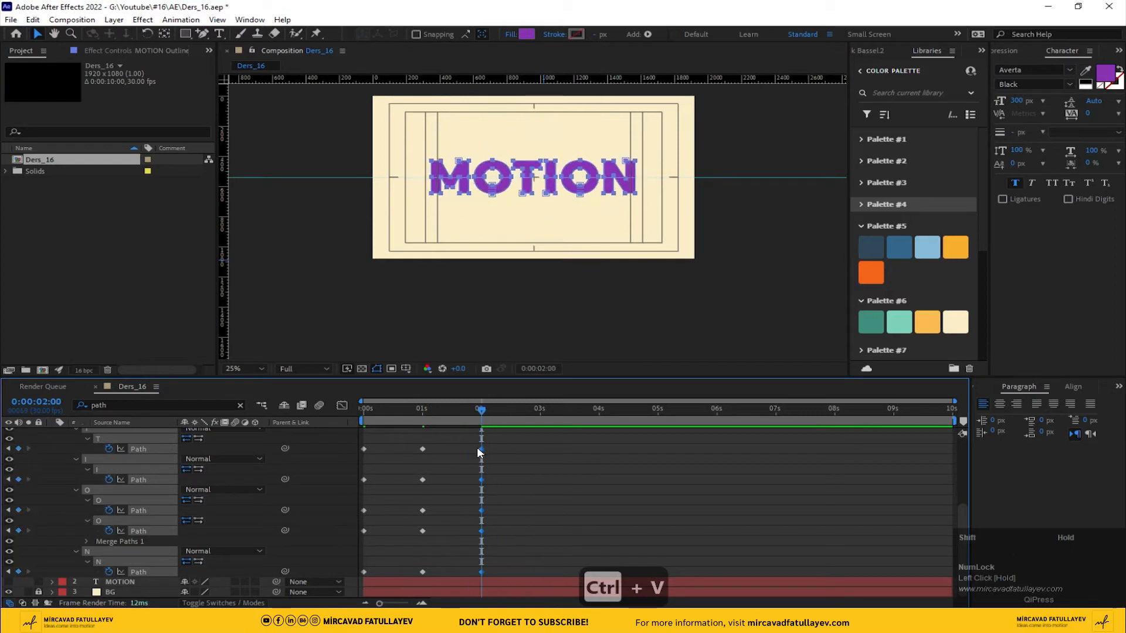
End the work area at 2 seconds and preview the animation from the start
{"action": "key", "text": "n"}
{"action": "left_click_drag", "start_coordinate": [477, 408], "coordinate": [173, 448]}
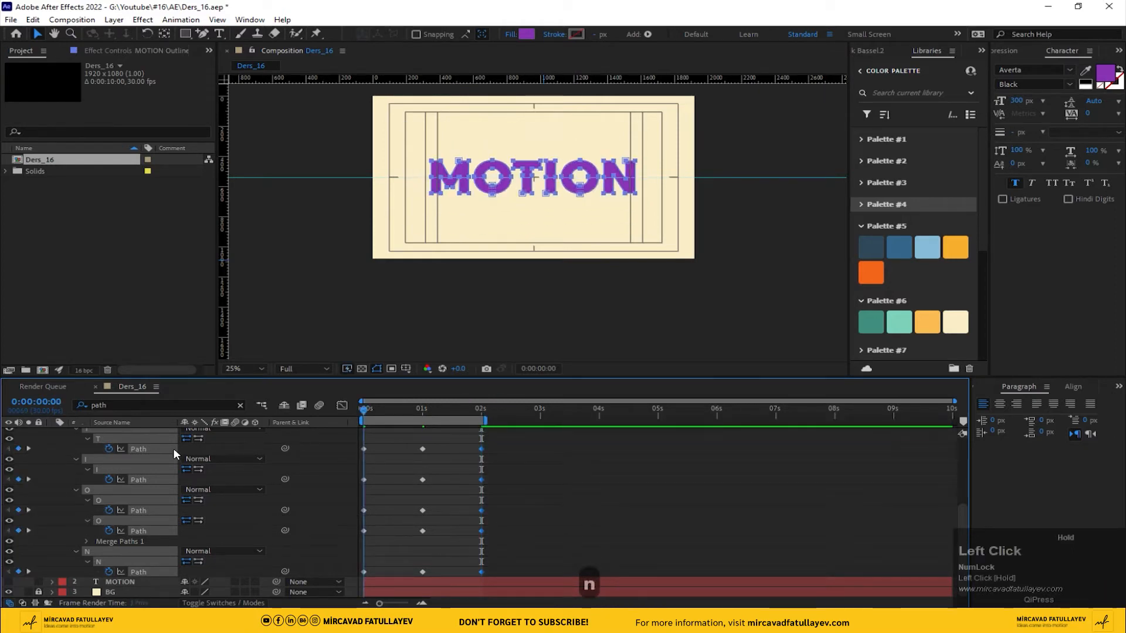
{"action": "key", "text": "space"}
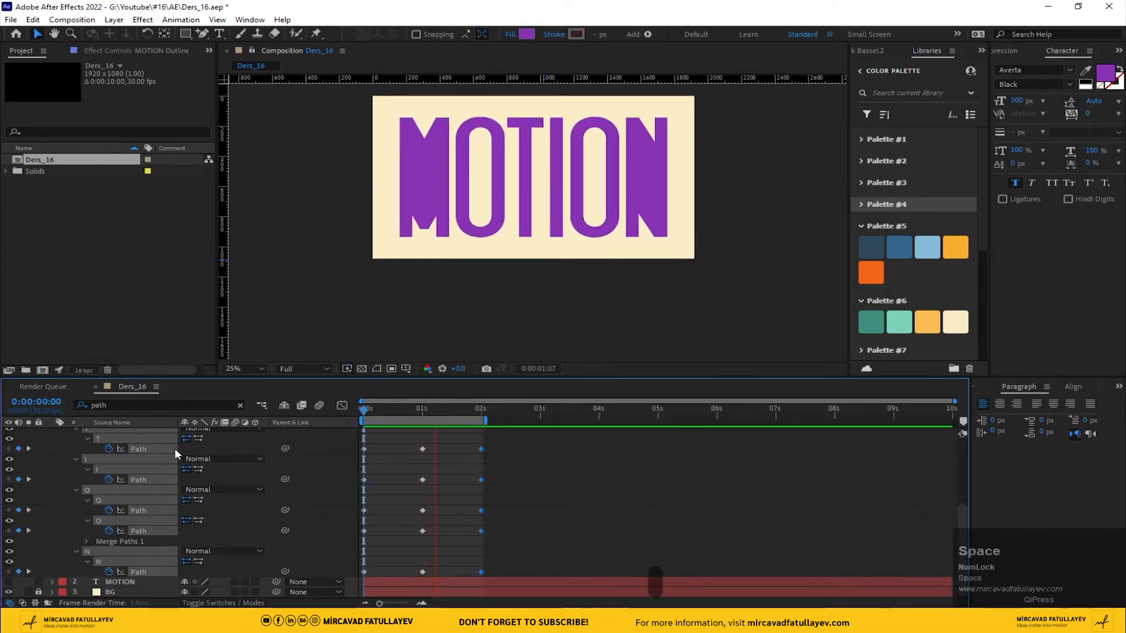
Select all letters' Path keyframes at 1 second and apply Easy Ease to them
{"action": "left_click_drag", "start_coordinate": [445, 436], "coordinate": [410, 408]}
{"action": "right_click", "coordinate": [423, 476]}
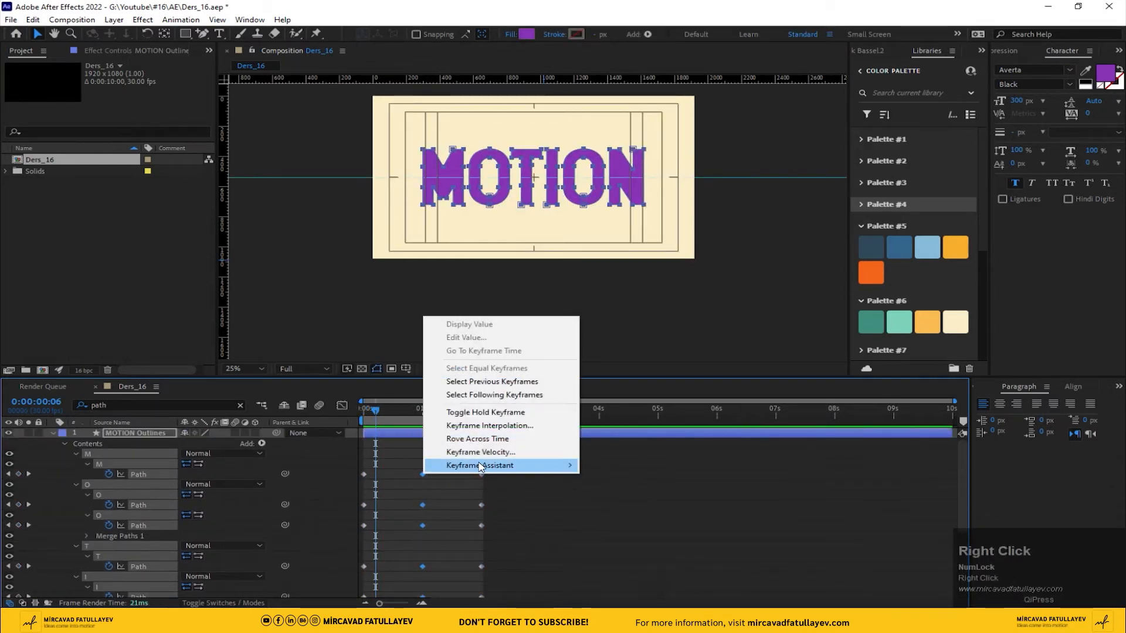
{"action": "mouse_move", "coordinate": [498, 464]}
{"action": "left_click", "coordinate": [710, 505]}
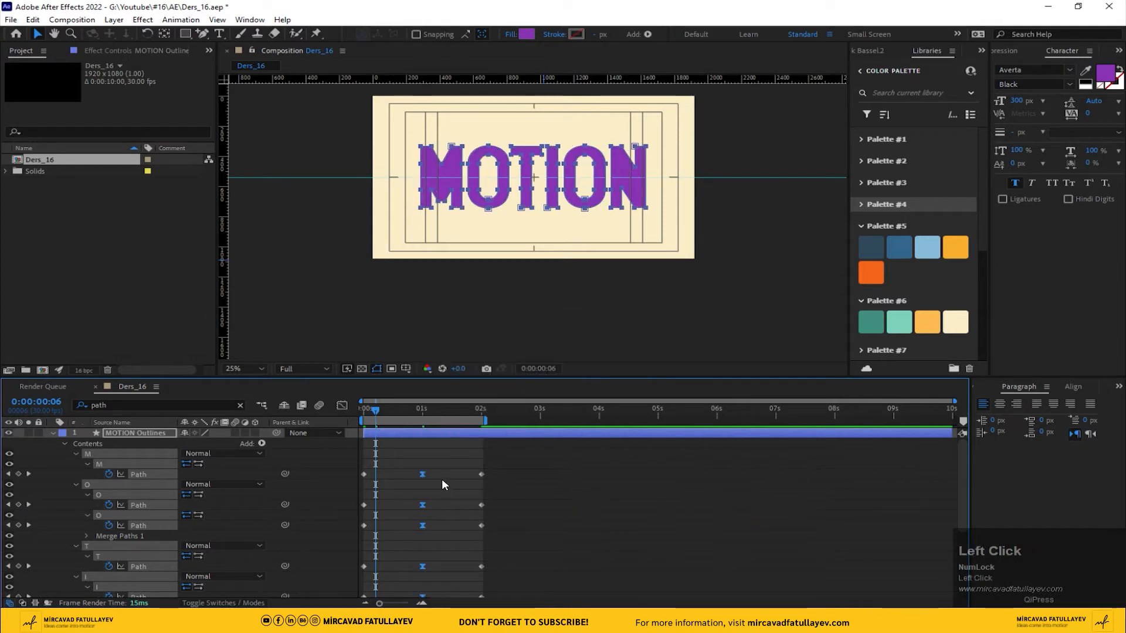
Set the incoming and outgoing velocity influence of the 1-second Path keyframes to 80% and preview the animation
{"action": "right_click", "coordinate": [422, 478]}
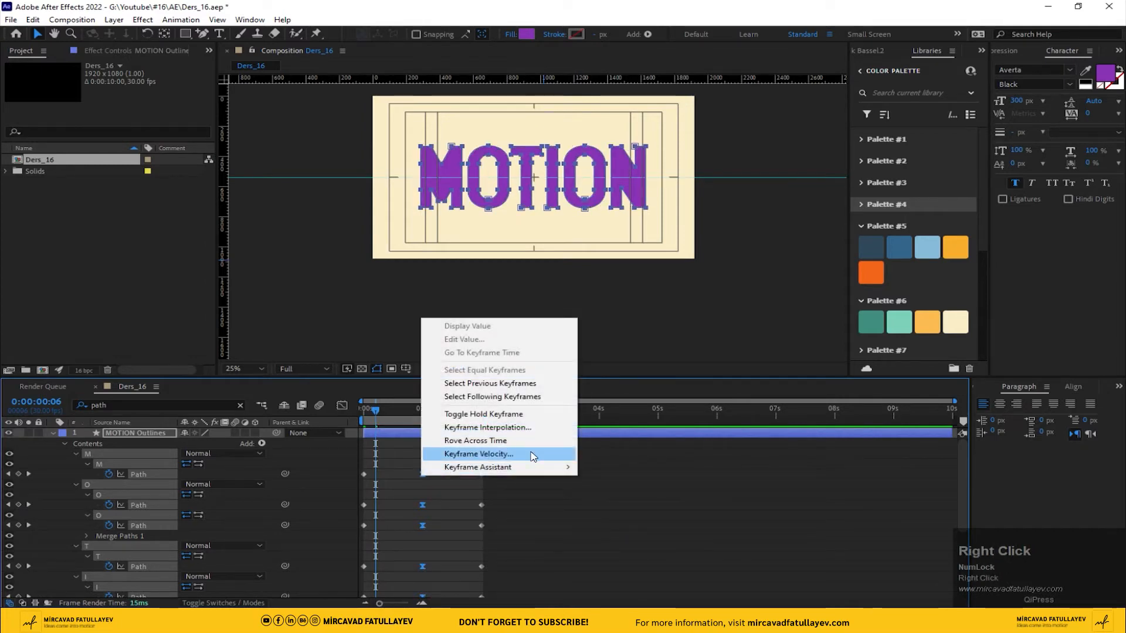
{"action": "left_click", "coordinate": [477, 454]}
{"action": "left_click", "coordinate": [453, 303]}
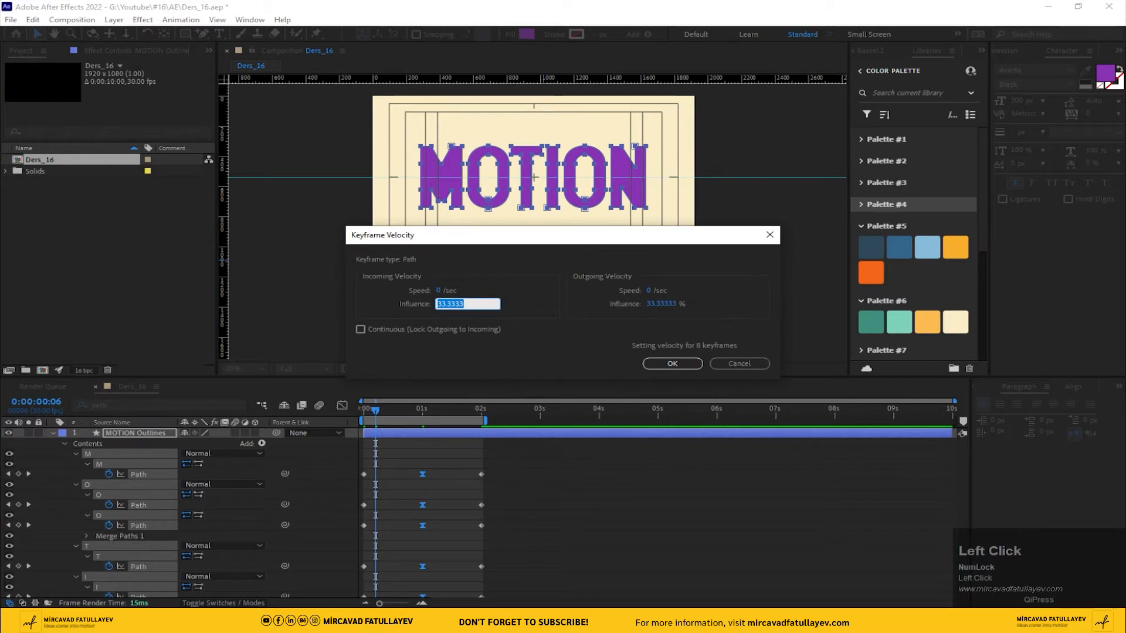
{"action": "type", "text": "80"}
{"action": "left_click", "coordinate": [674, 303]}
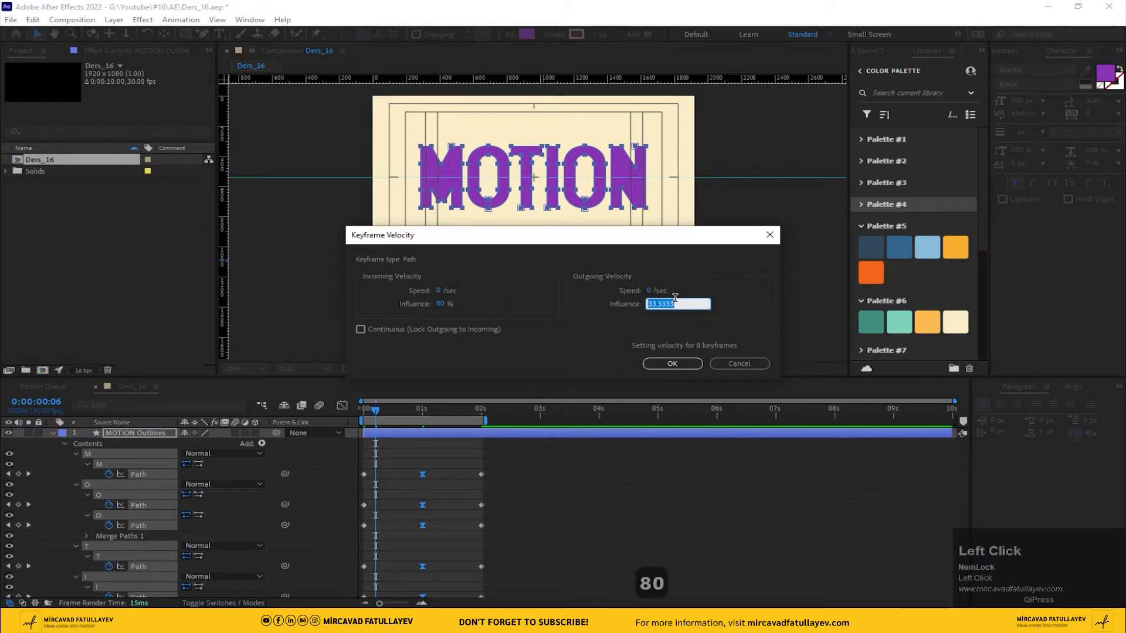
{"action": "left_click", "coordinate": [672, 362]}
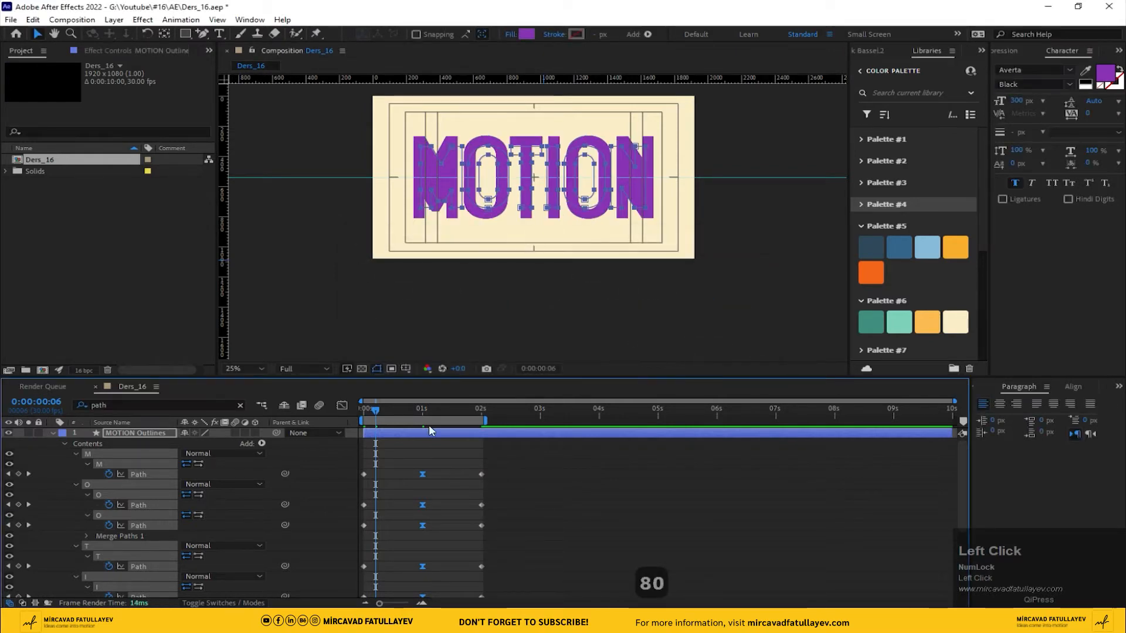
{"action": "key", "text": "space"}
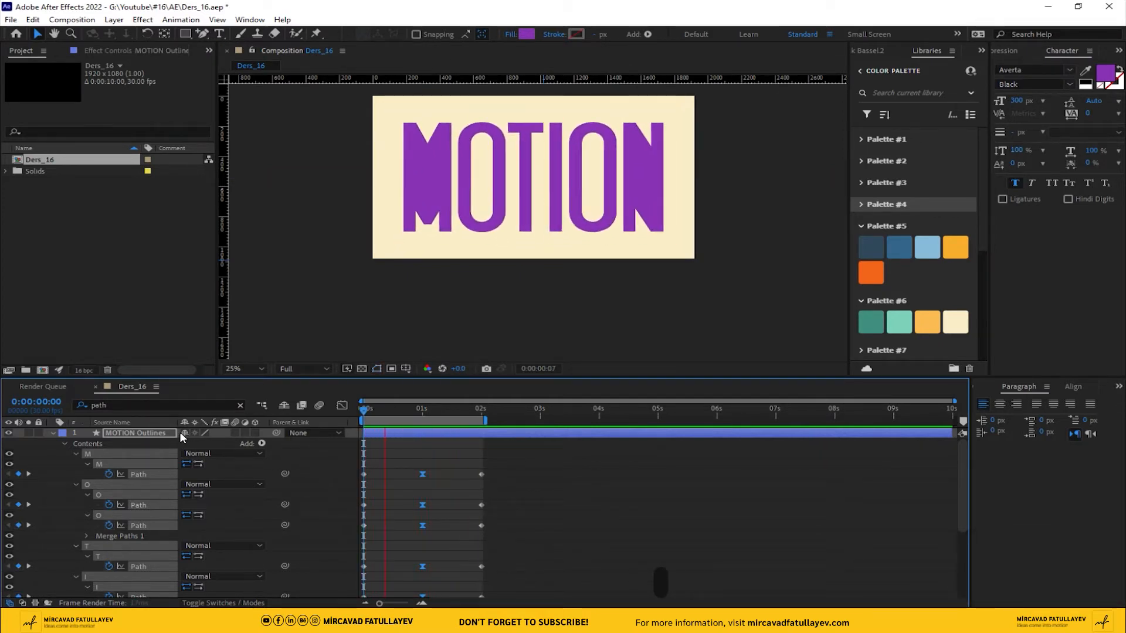
{"action": "key", "text": "space"}
At 1 second, reveal the letter M's fill properties and sample its fill color from Palette #5's orange swatch
{"action": "left_click", "coordinate": [422, 411]}
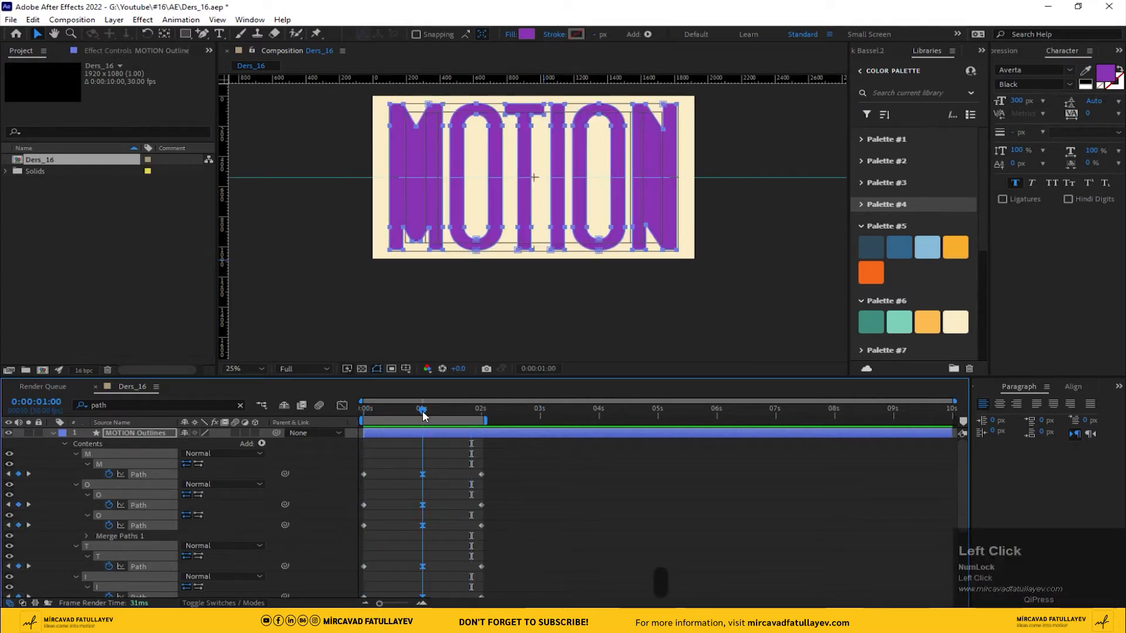
{"action": "left_click", "coordinate": [64, 443]}
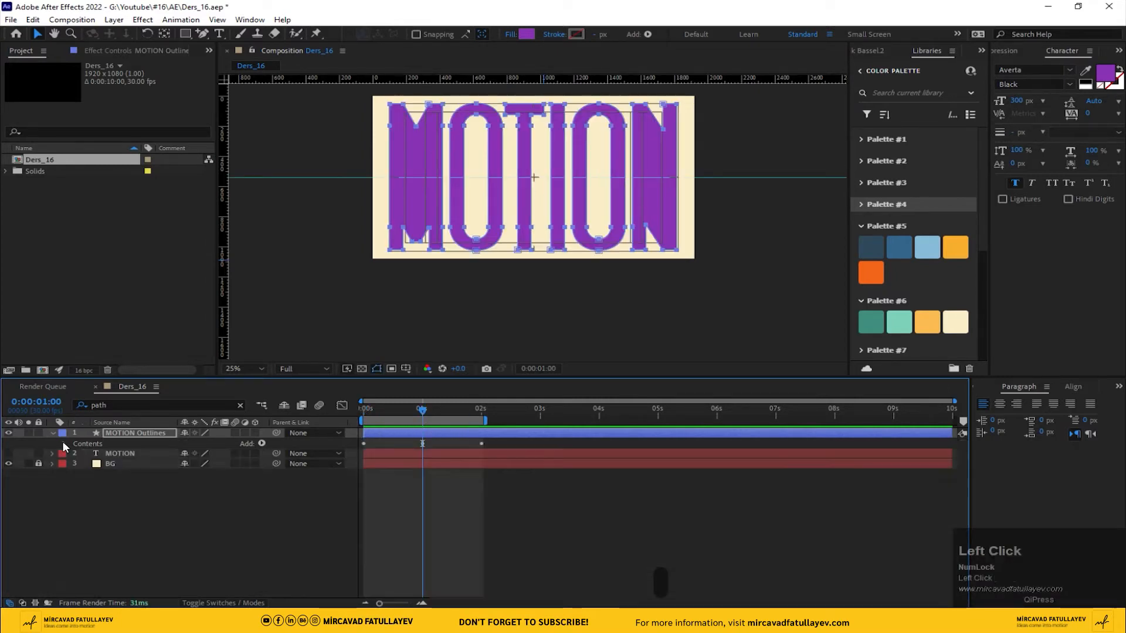
{"action": "left_click", "coordinate": [64, 444]}
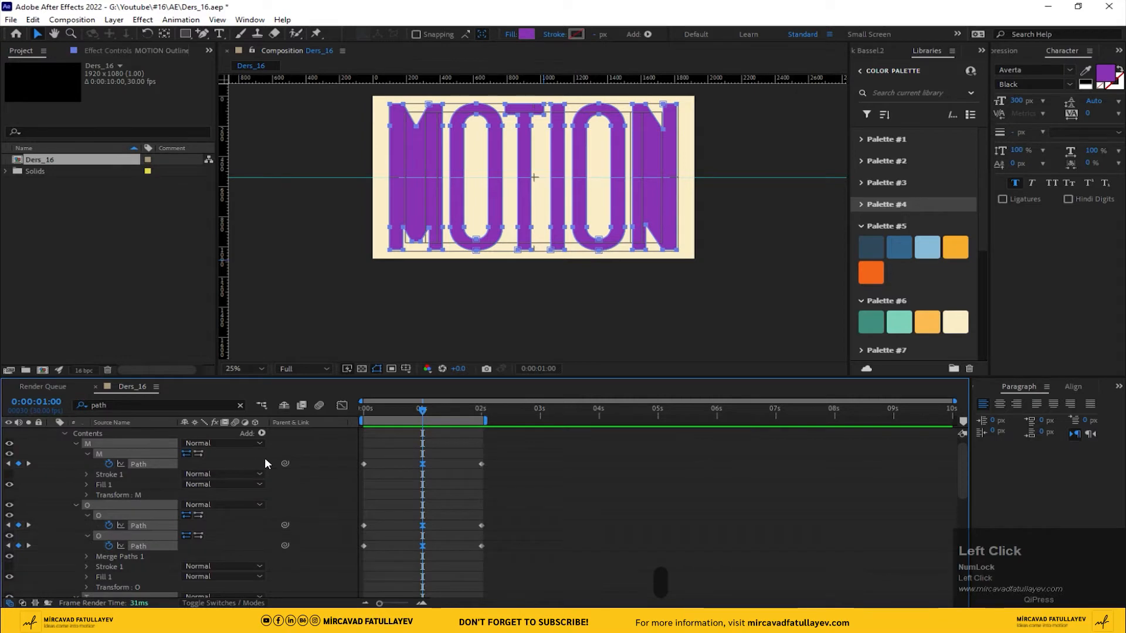
{"action": "left_click", "coordinate": [260, 456]}
{"action": "left_click", "coordinate": [74, 443]}
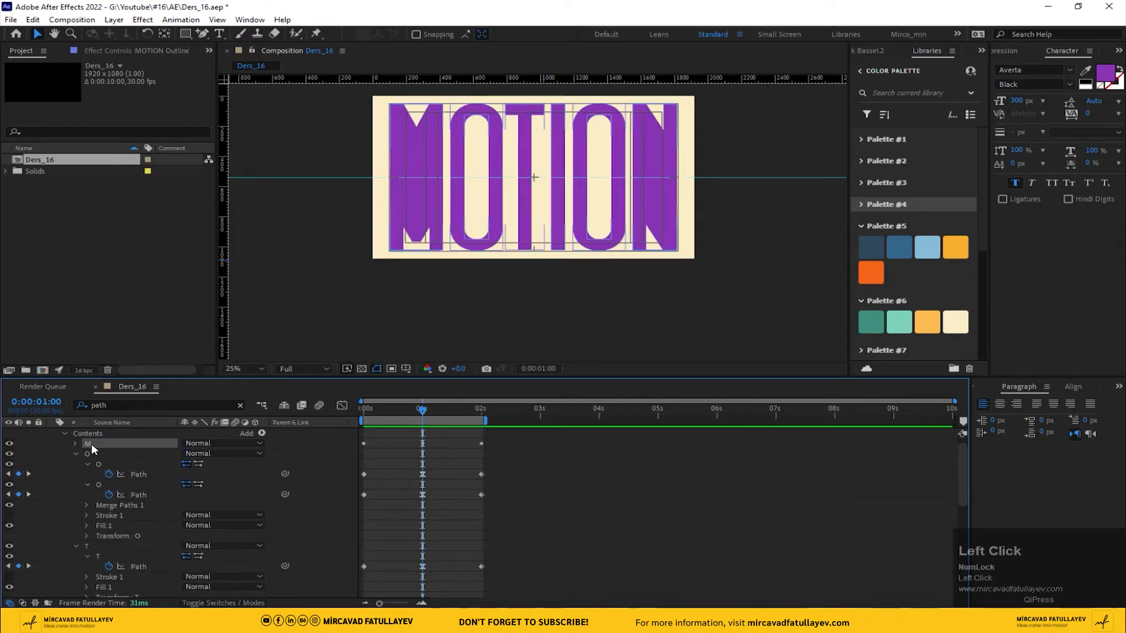
{"action": "left_click", "coordinate": [90, 443]}
{"action": "left_click", "coordinate": [262, 433]}
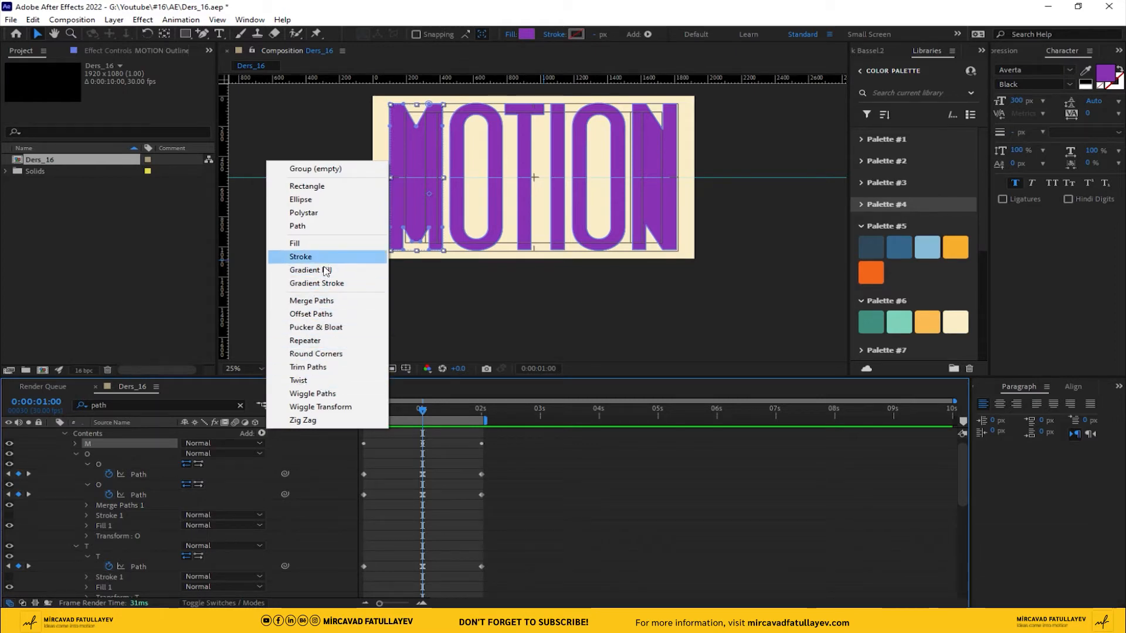
{"action": "left_click", "coordinate": [101, 455]}
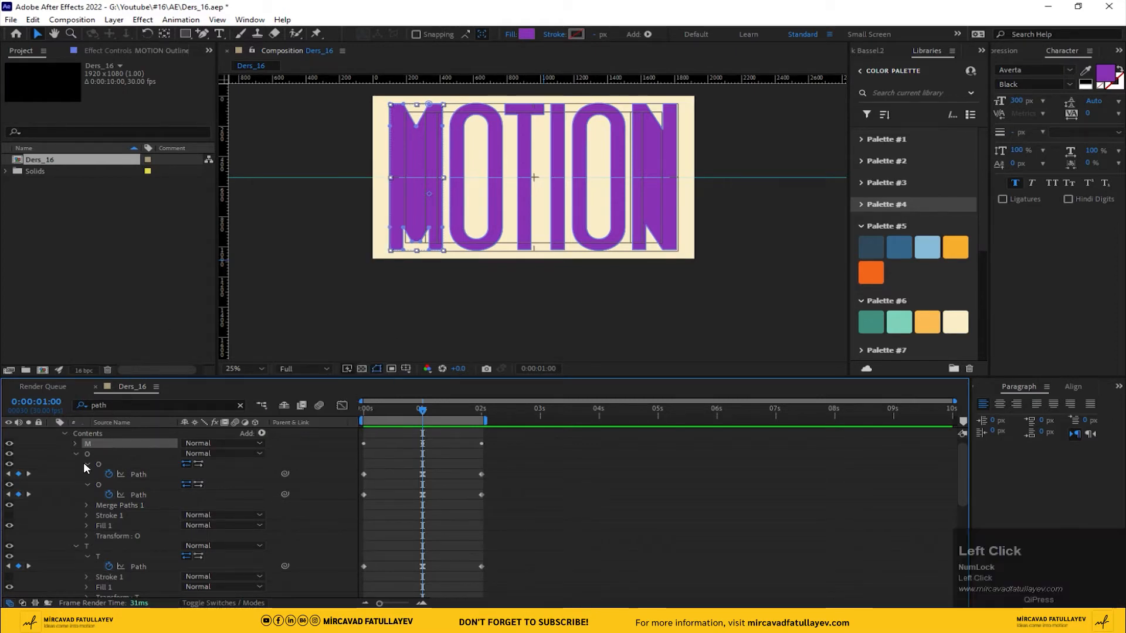
{"action": "left_click", "coordinate": [87, 485]}
{"action": "left_click", "coordinate": [209, 515]}
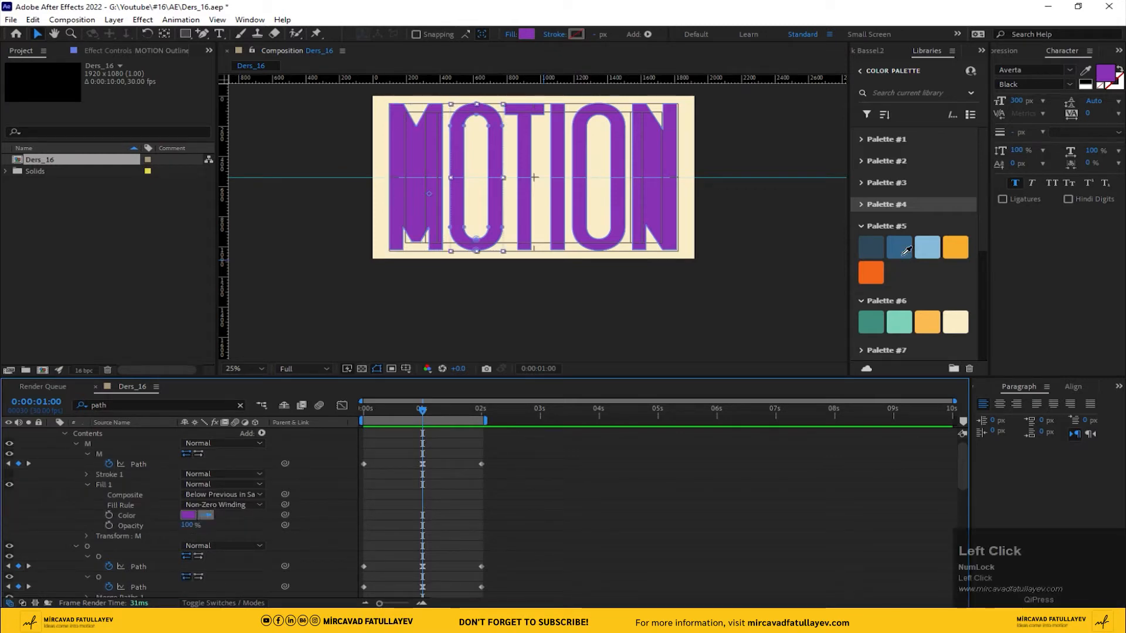
{"action": "left_click", "coordinate": [870, 272]}
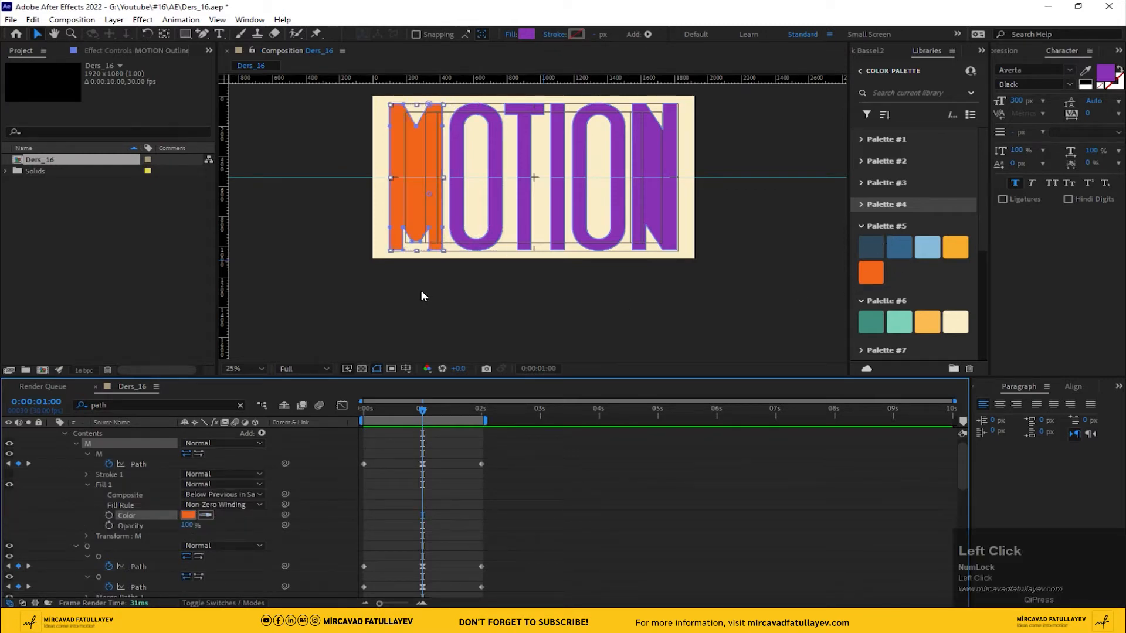
Filter the timeline properties by "colo" to list the letters' color properties
{"action": "scroll", "coordinate": [88, 492], "scroll_direction": "down", "scroll_amount": 2}
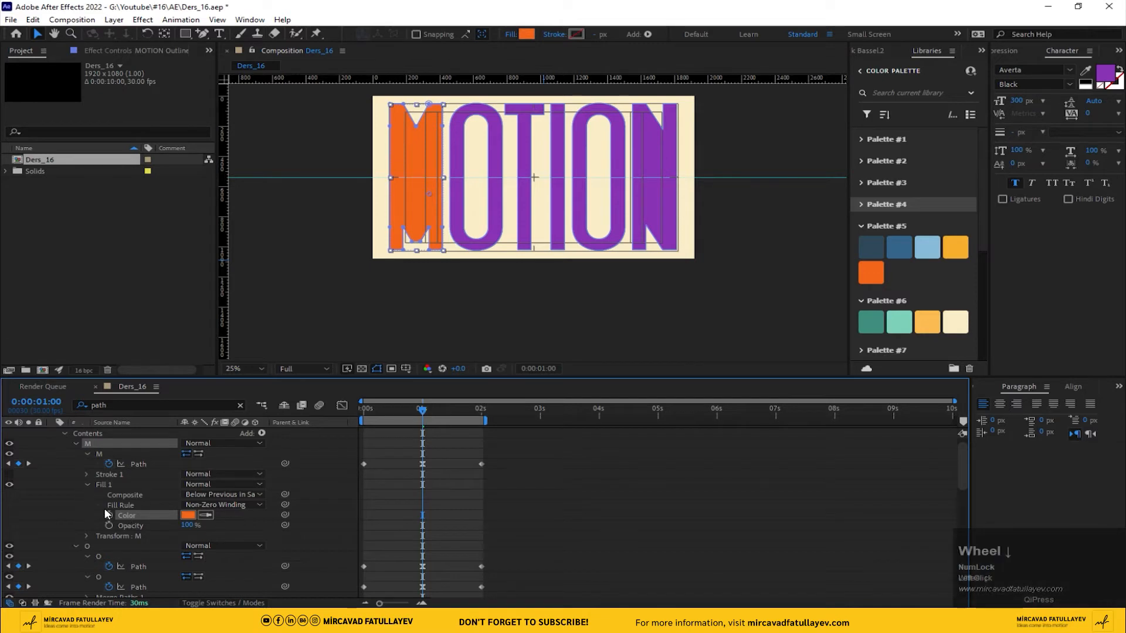
{"action": "scroll", "coordinate": [104, 525], "scroll_direction": "up", "scroll_amount": 2}
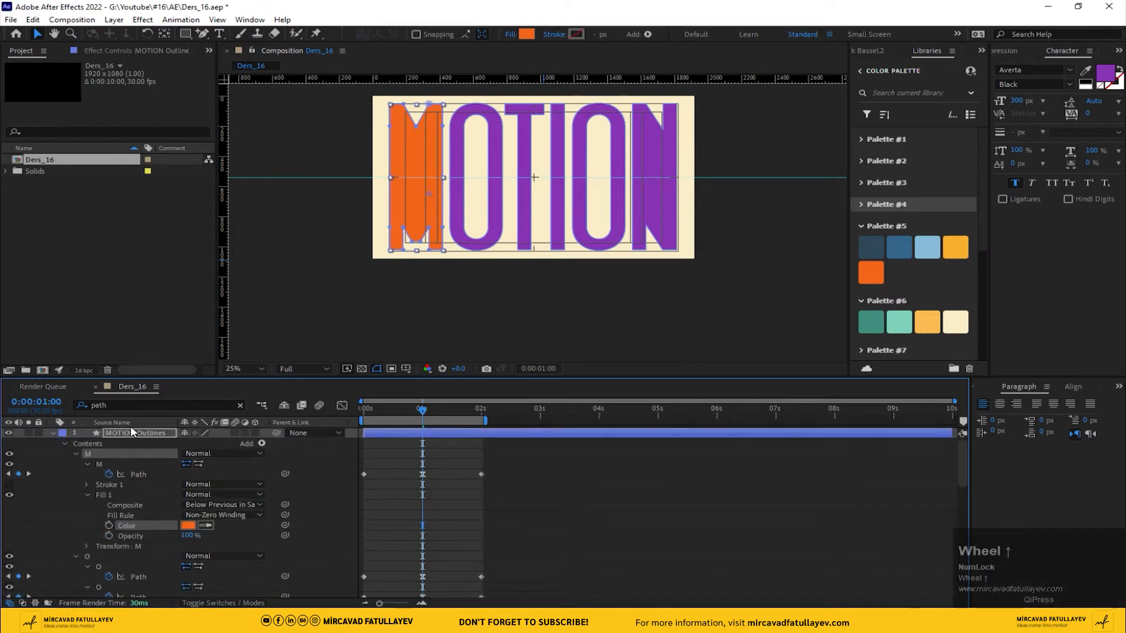
{"action": "left_click", "coordinate": [133, 403]}
{"action": "type", "text": "colo"}
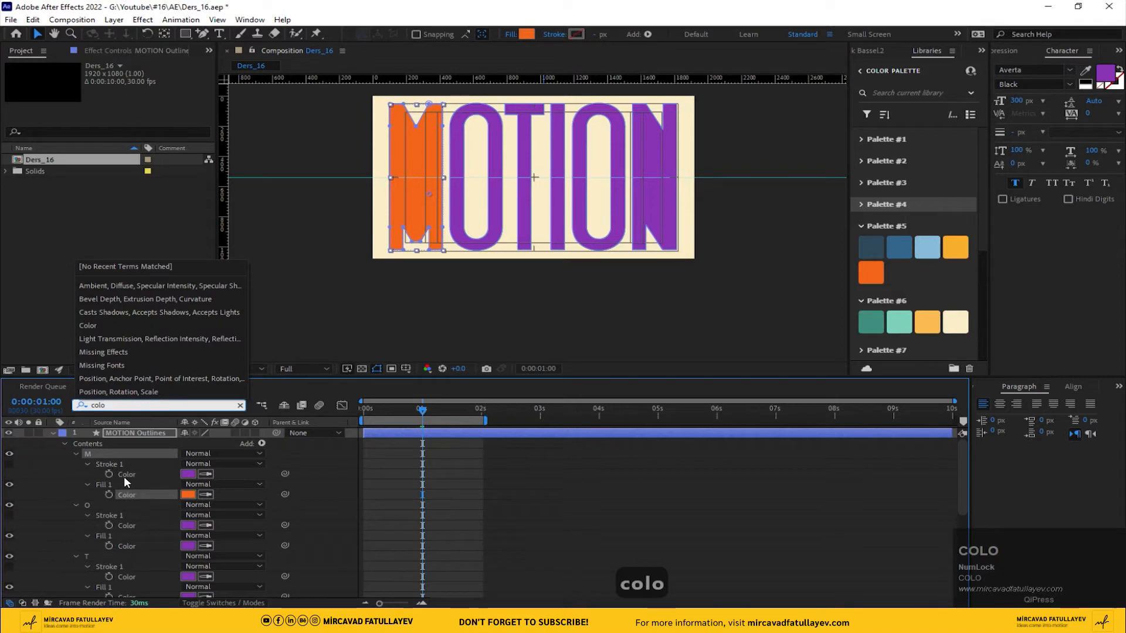
Sample Palette #5's yellow-orange swatch as the fill color of the first letter O
{"action": "scroll", "coordinate": [120, 495], "scroll_direction": "down", "scroll_amount": 2}
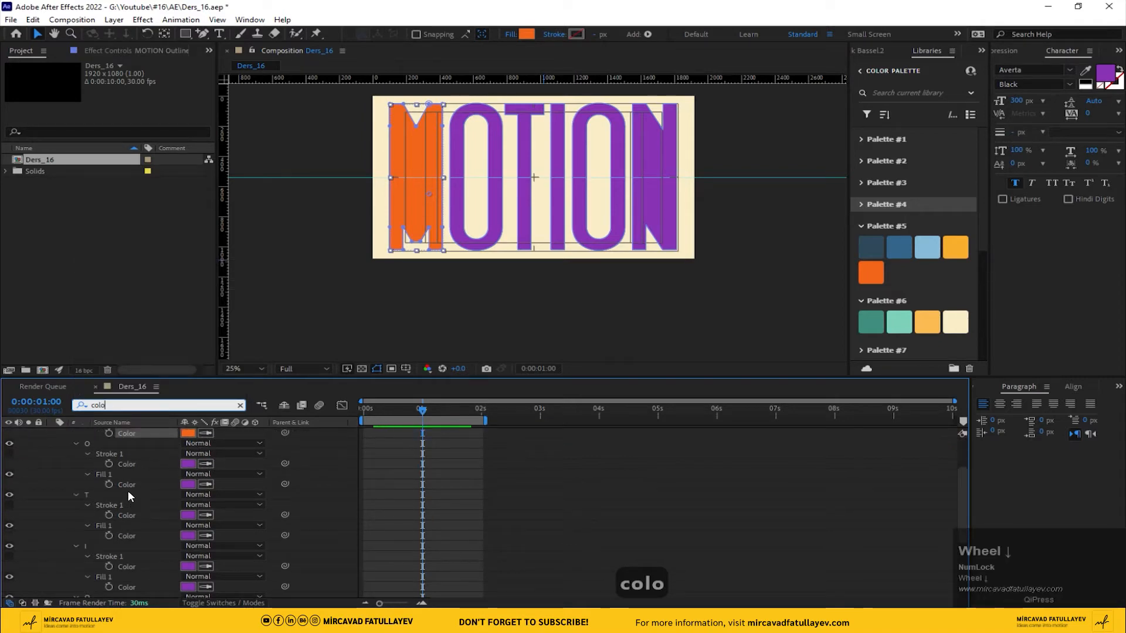
{"action": "left_click", "coordinate": [129, 487]}
{"action": "left_click", "coordinate": [117, 526]}
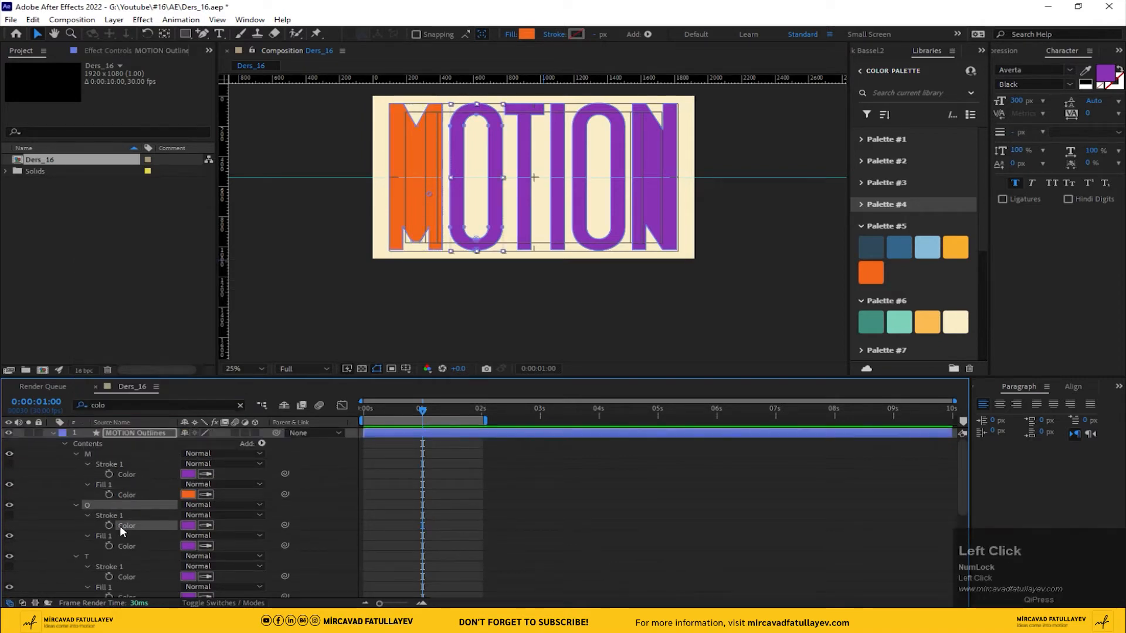
{"action": "scroll", "coordinate": [124, 528], "scroll_direction": "down", "scroll_amount": 1}
{"action": "left_click", "coordinate": [128, 514]}
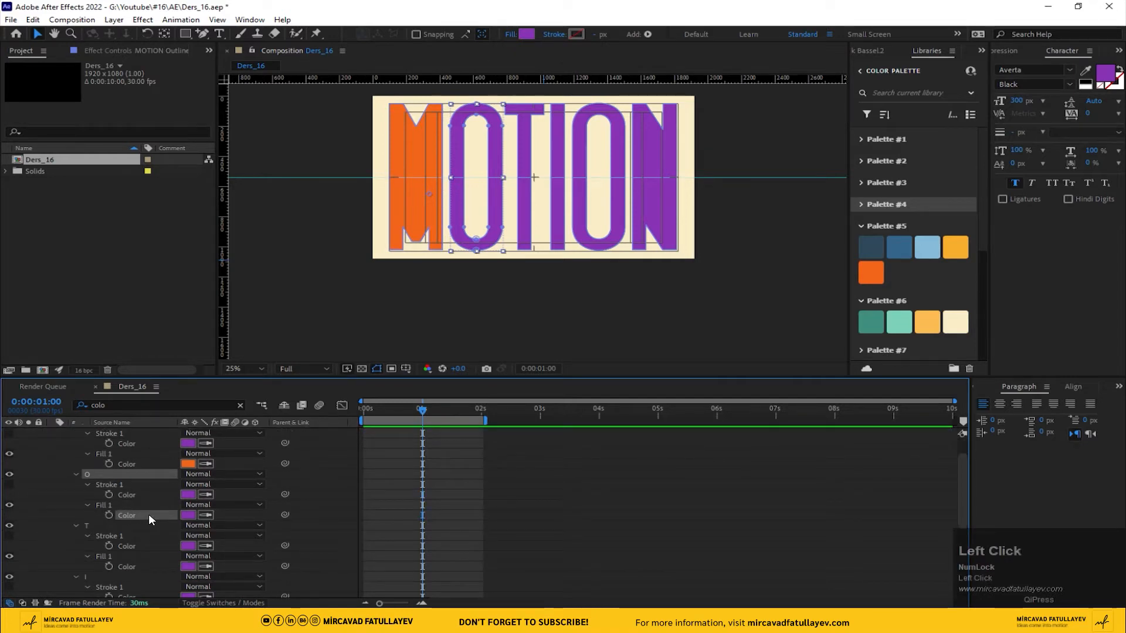
{"action": "left_click", "coordinate": [206, 515]}
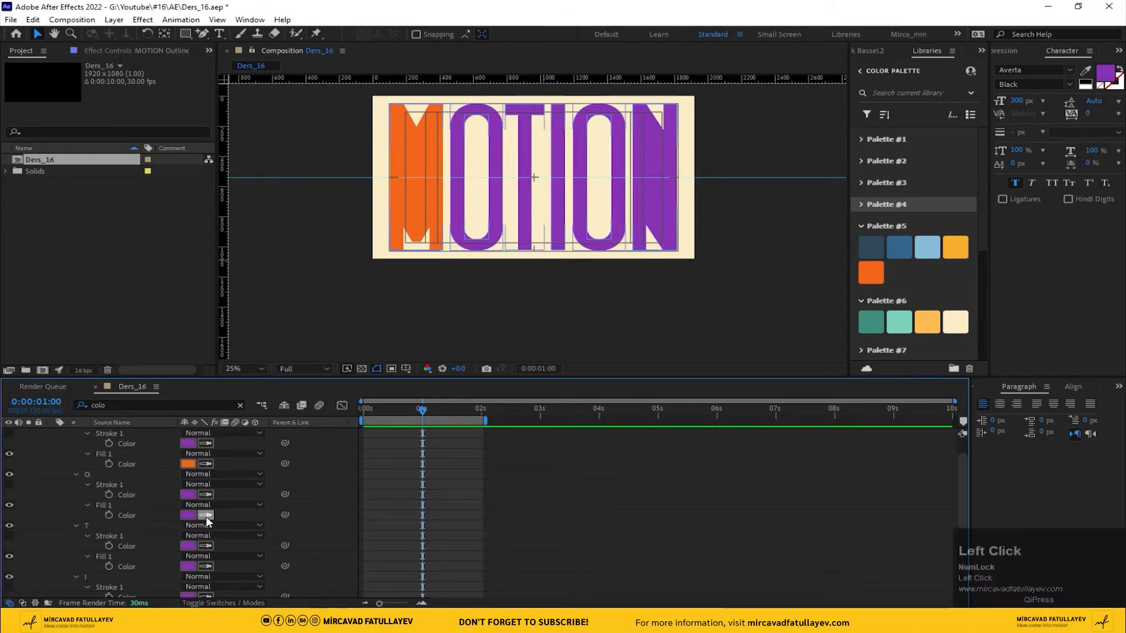
{"action": "left_click", "coordinate": [960, 245]}
Sample Palette #5's light blue for the letter T's fill and its medium blue for the letter I's fill
{"action": "scroll", "coordinate": [315, 537], "scroll_direction": "down", "scroll_amount": 1}
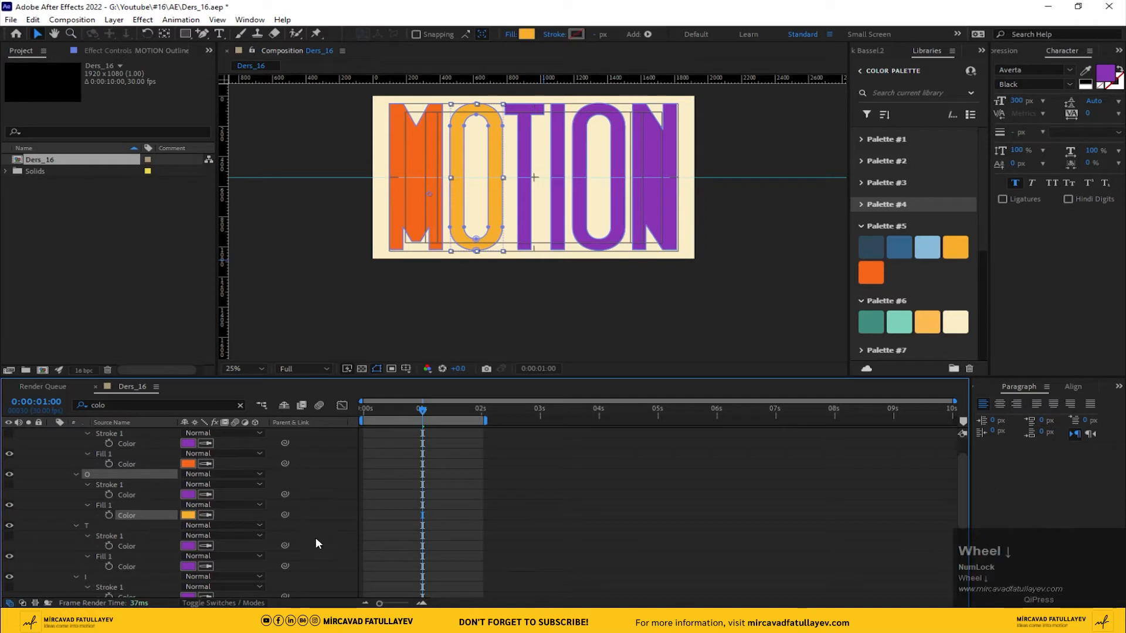
{"action": "left_click", "coordinate": [205, 536]}
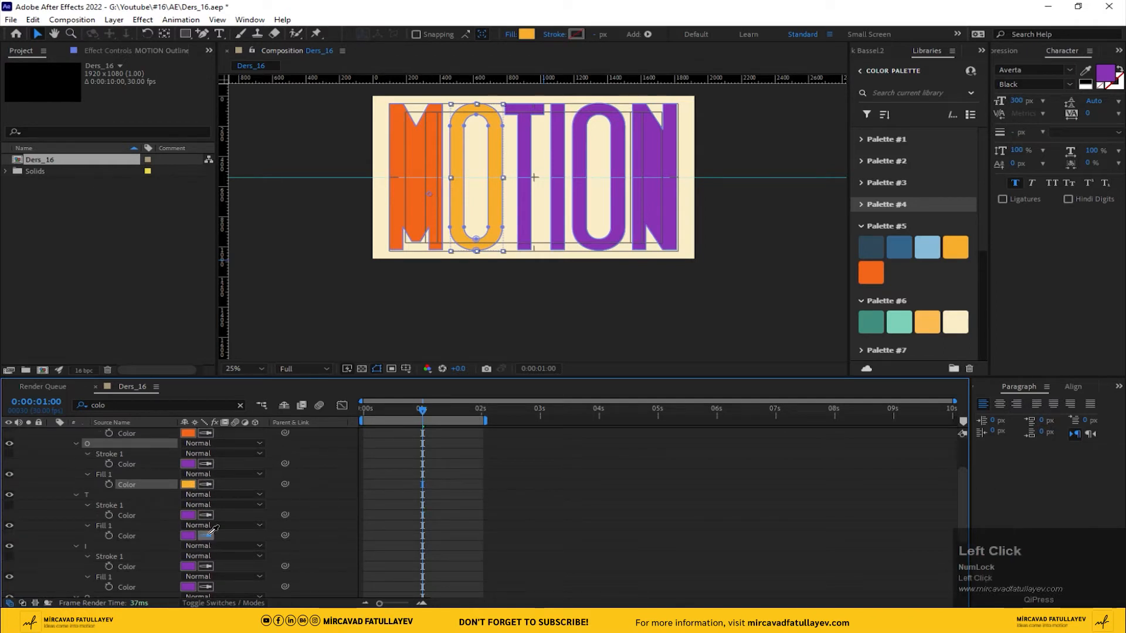
{"action": "left_click", "coordinate": [936, 251]}
{"action": "scroll", "coordinate": [320, 544], "scroll_direction": "down", "scroll_amount": 2}
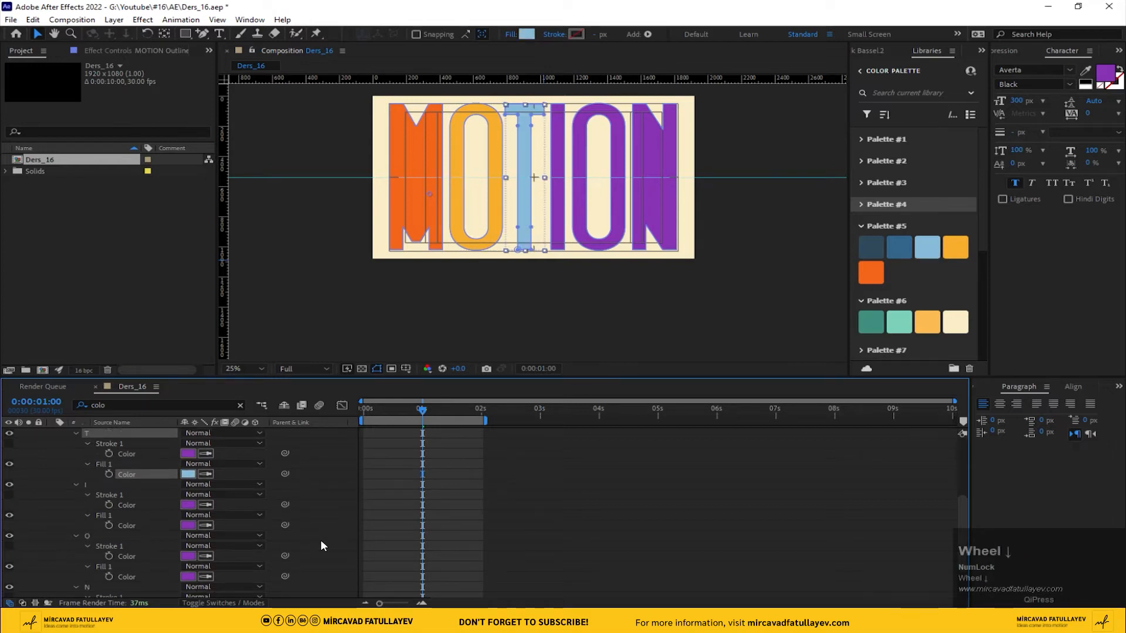
{"action": "left_click", "coordinate": [201, 524]}
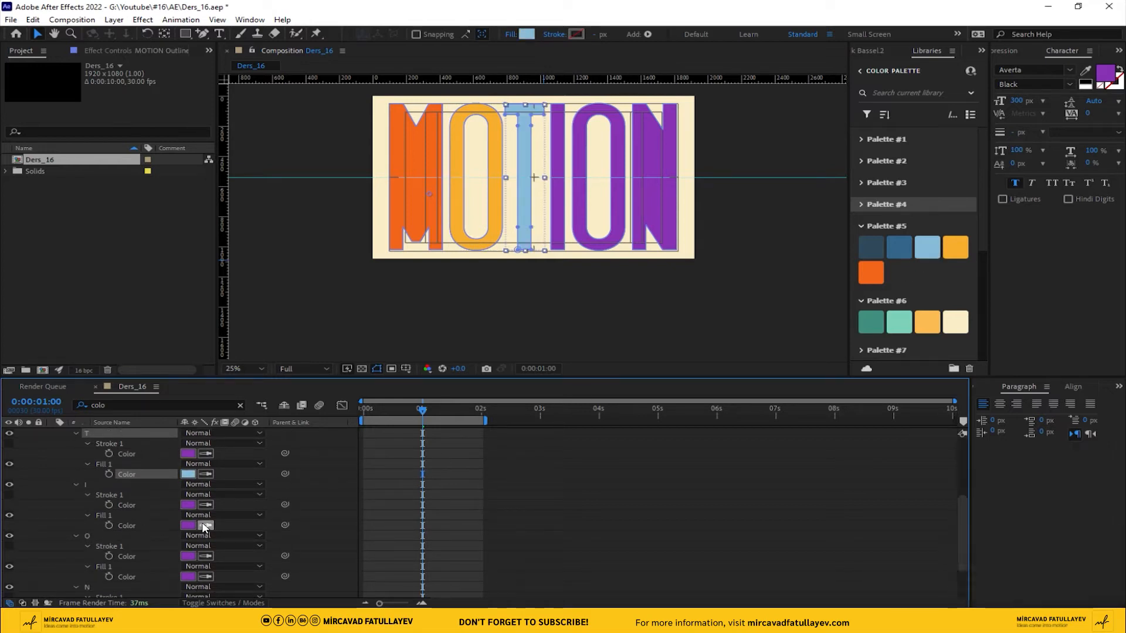
{"action": "left_click", "coordinate": [904, 247]}
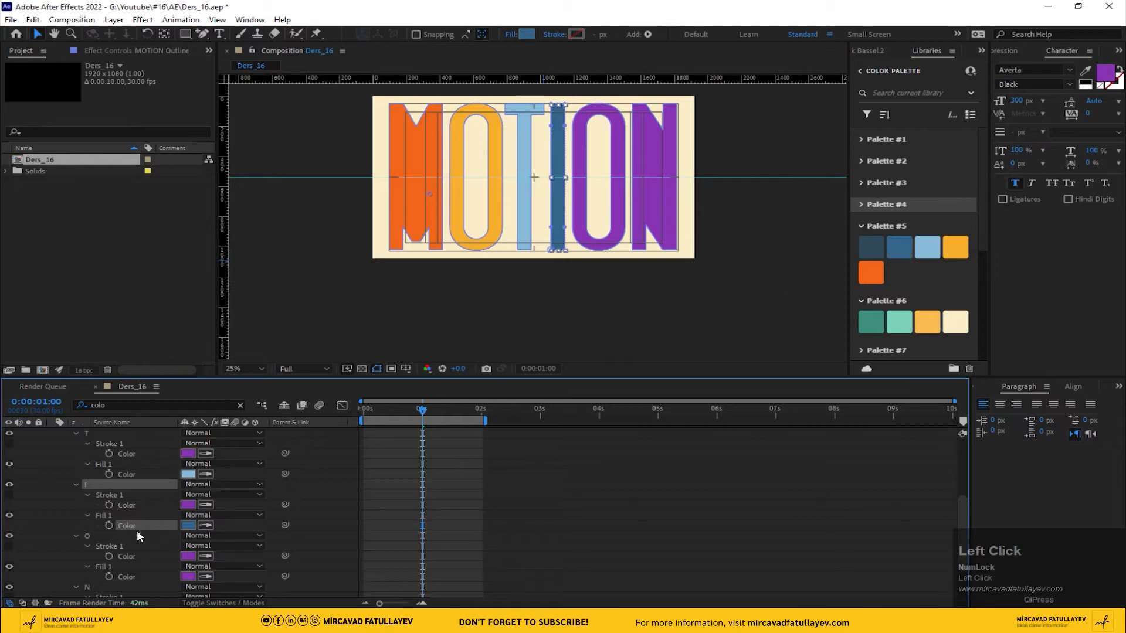
Fill the second O with Palette #5's dark blue and the N with Palette #6's dark green, then deselect
{"action": "scroll", "coordinate": [188, 557], "scroll_direction": "down", "scroll_amount": 1}
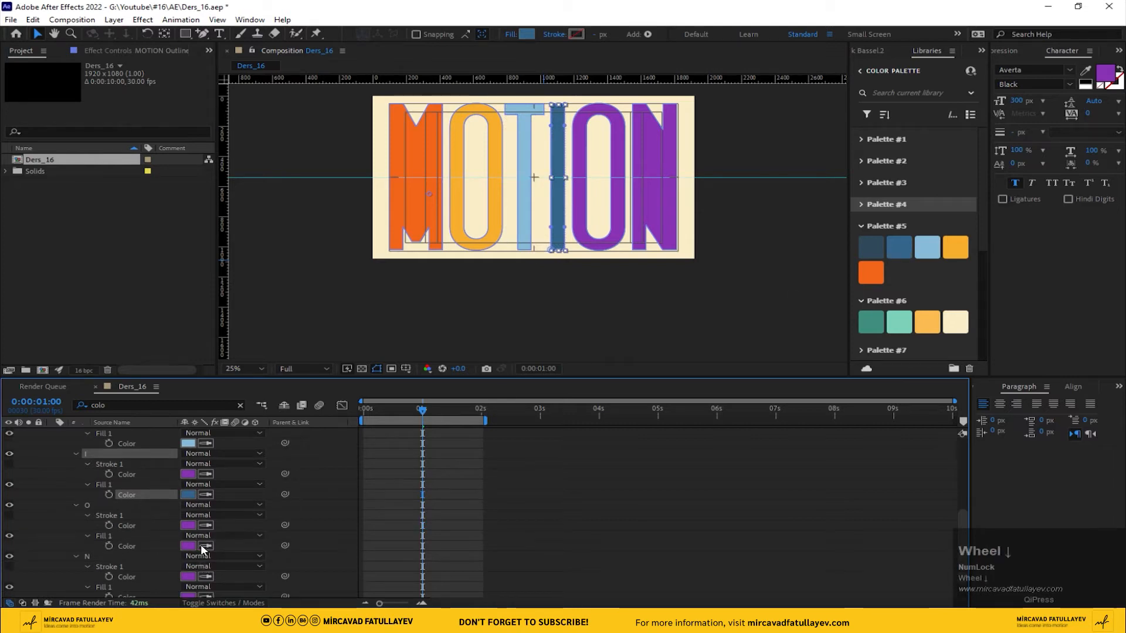
{"action": "left_click", "coordinate": [203, 547]}
{"action": "left_click", "coordinate": [878, 249]}
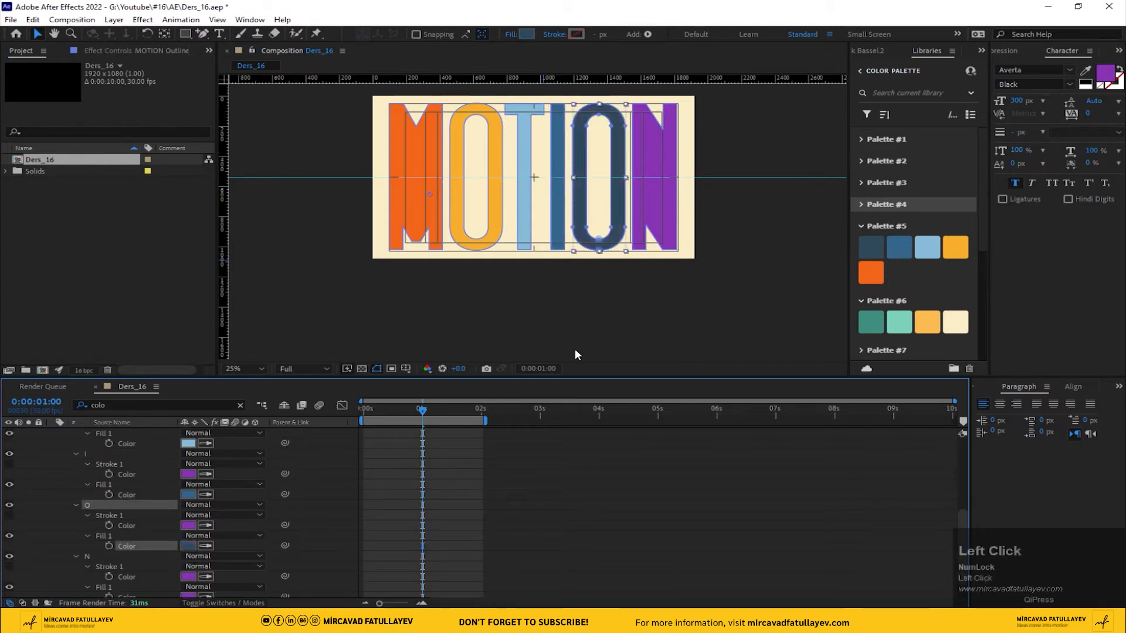
{"action": "scroll", "coordinate": [135, 504], "scroll_direction": "down", "scroll_amount": 1}
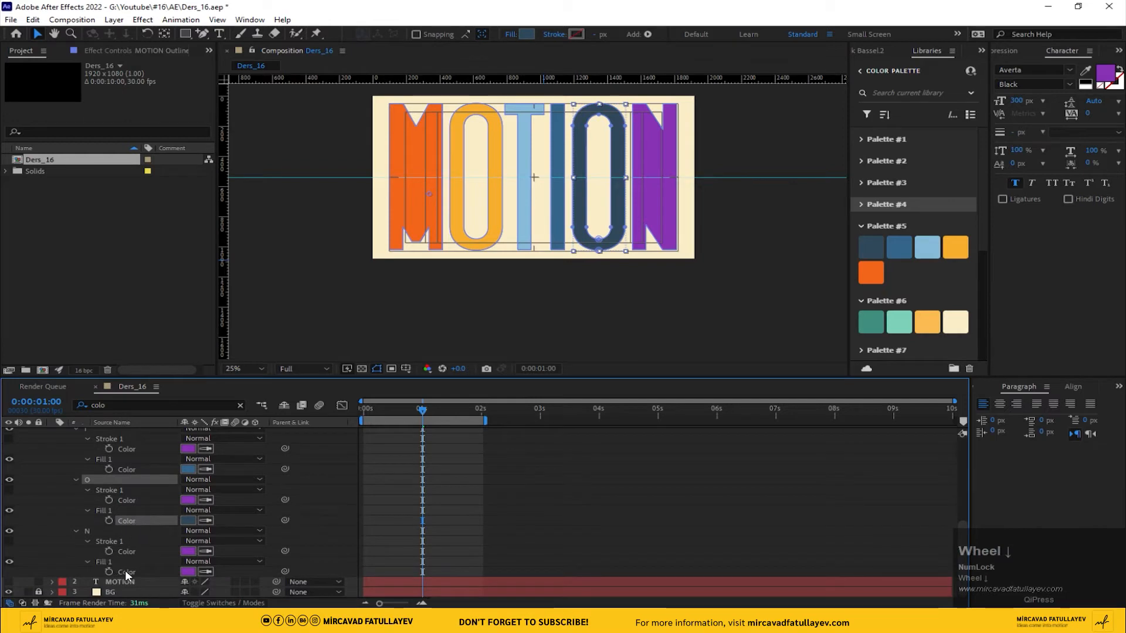
{"action": "left_click", "coordinate": [204, 572]}
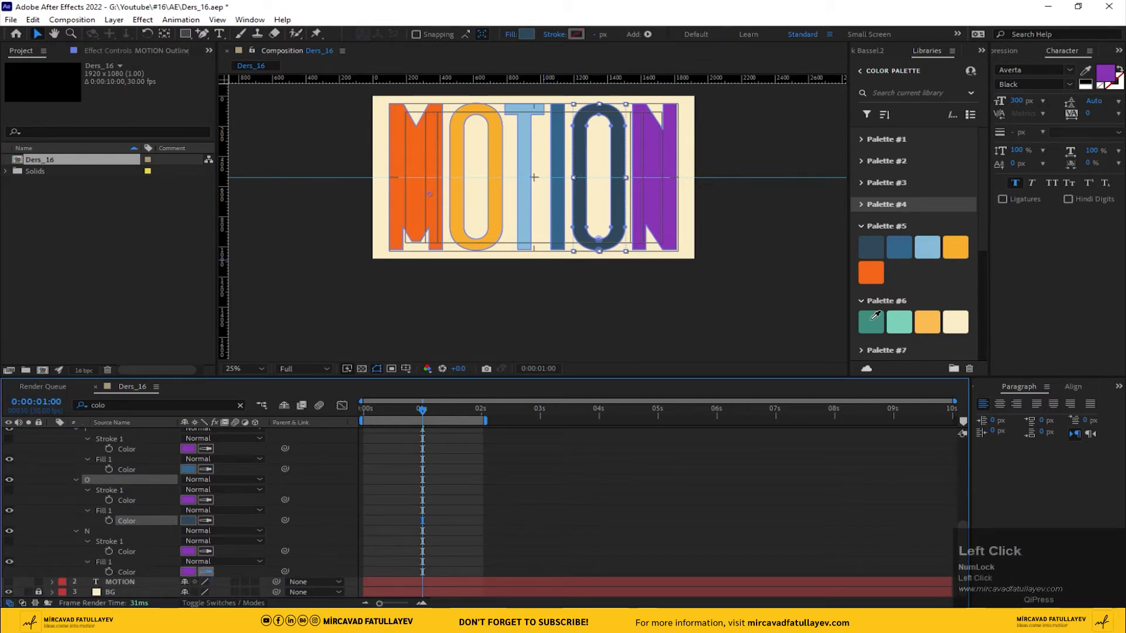
{"action": "left_click", "coordinate": [874, 317]}
{"action": "left_click", "coordinate": [326, 472]}
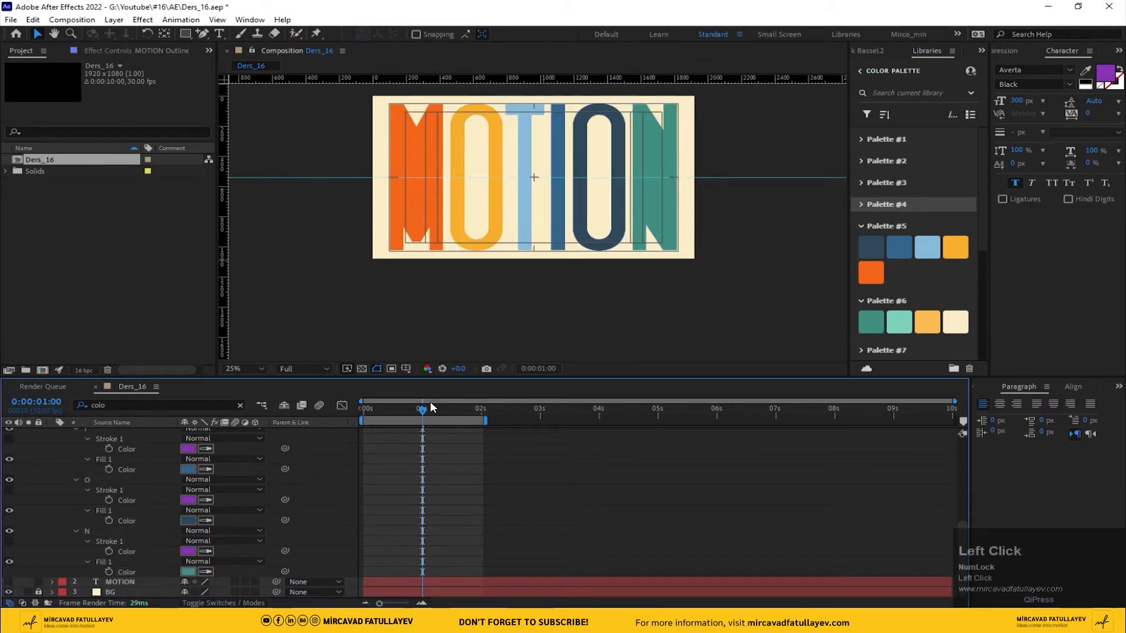
Collapse the MOTION Outlines layer and turn it into a 3D layer
{"action": "scroll", "coordinate": [206, 482], "scroll_direction": "up", "scroll_amount": 5}
{"action": "scroll", "coordinate": [65, 452], "scroll_direction": "up", "scroll_amount": 1}
{"action": "left_click", "coordinate": [90, 435]}
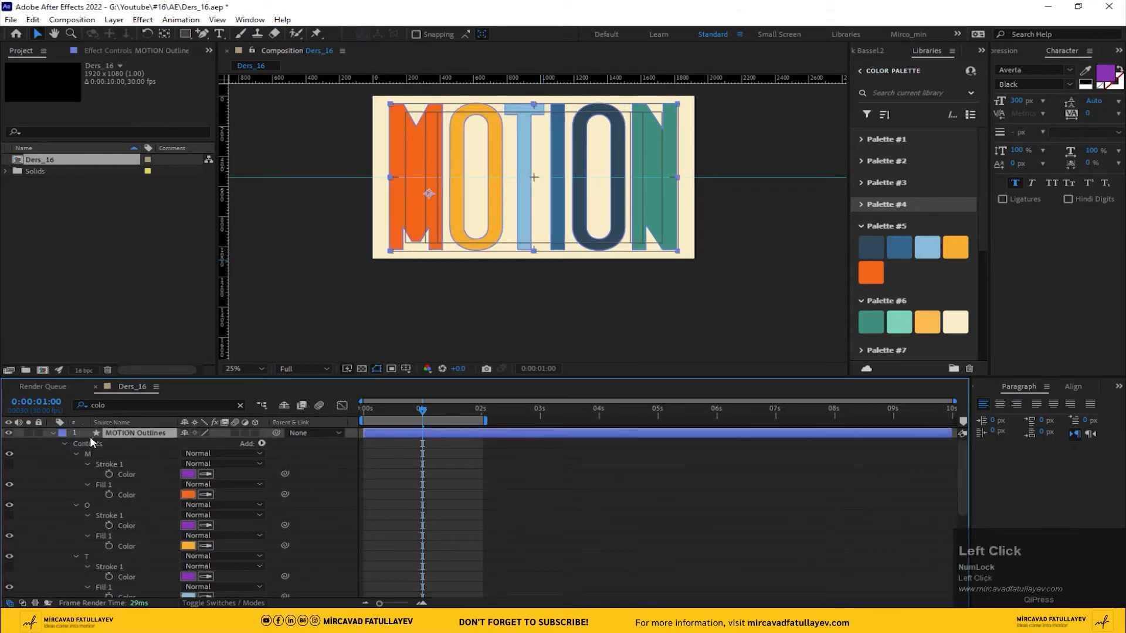
{"action": "left_click", "coordinate": [53, 433]}
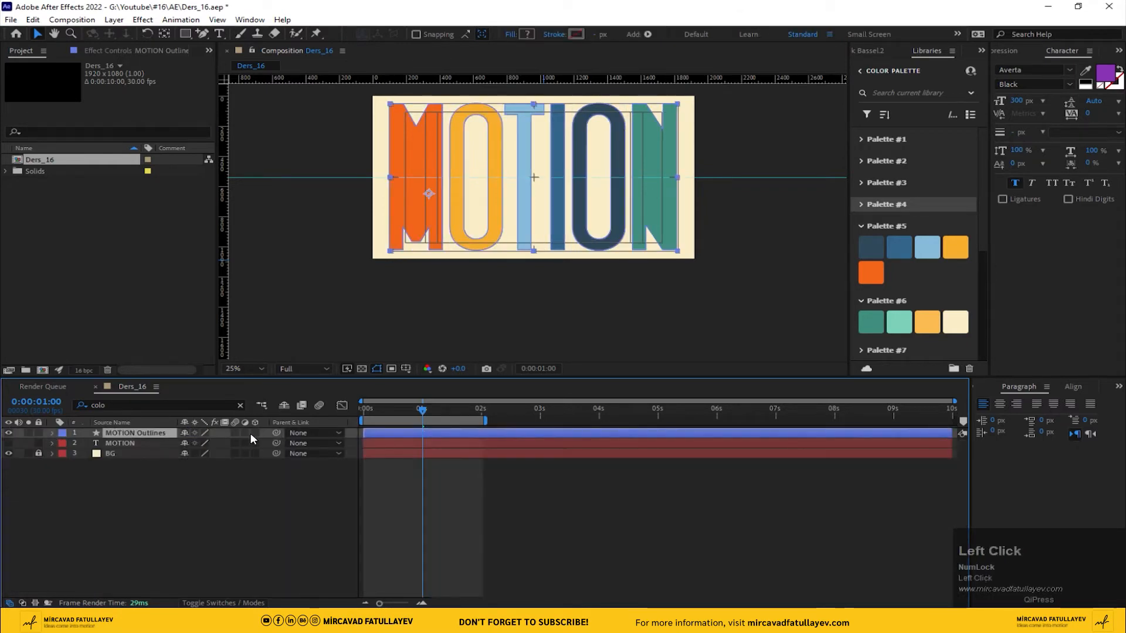
{"action": "left_click", "coordinate": [254, 433]}
Check in the composition settings that Cinema 4D is the 3D renderer, and accept the settings
{"action": "left_click", "coordinate": [71, 20]}
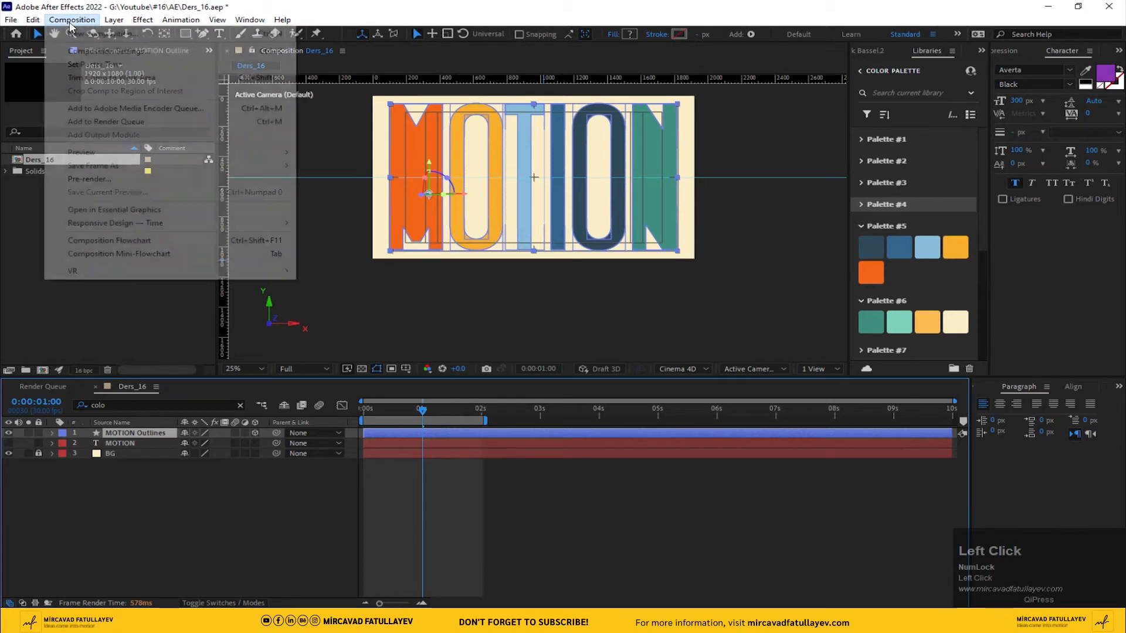
{"action": "left_click", "coordinate": [106, 50]}
{"action": "left_click", "coordinate": [495, 195]}
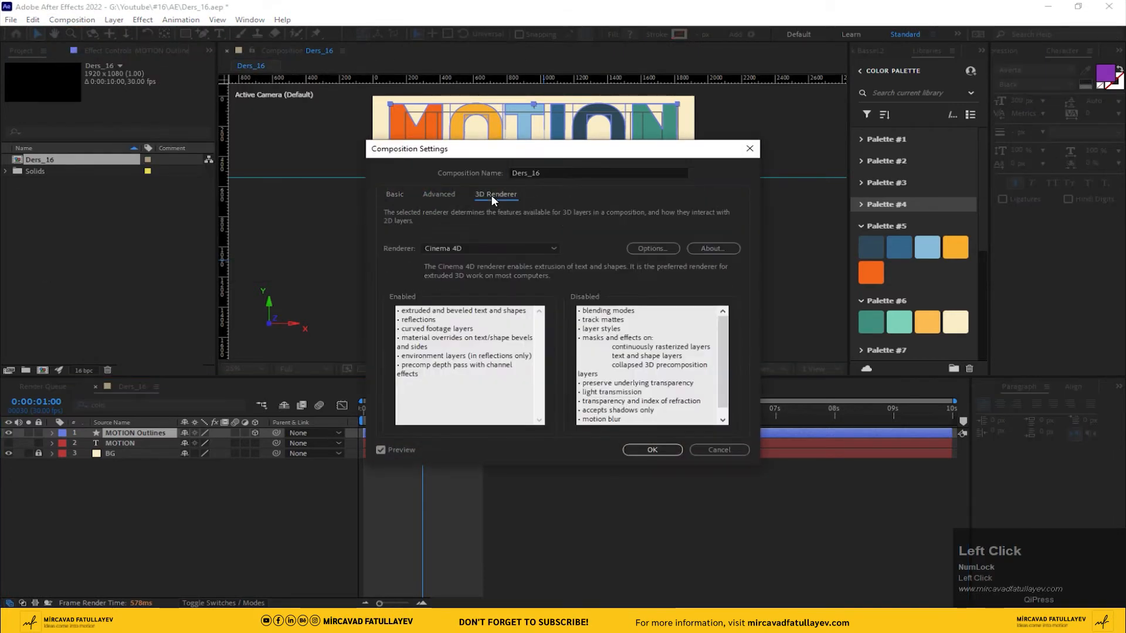
{"action": "left_click", "coordinate": [663, 454]}
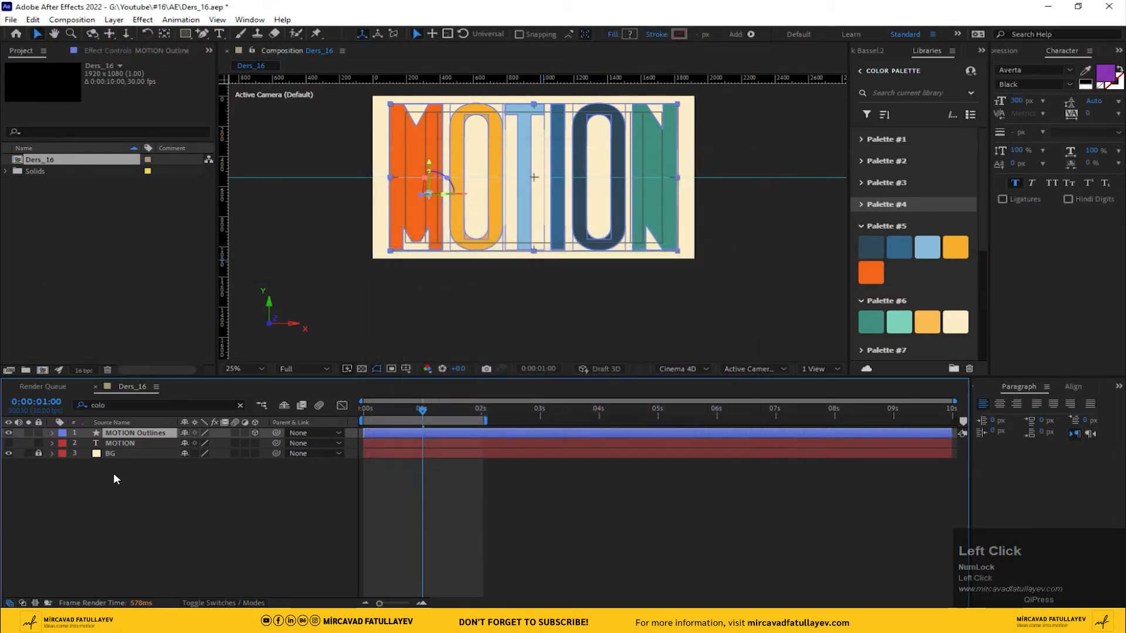
In the MOTION Outlines layer's Geometry Options, try an Extrusion Depth of 50, and raise it to 150
{"action": "left_click", "coordinate": [50, 443]}
{"action": "scroll", "coordinate": [35, 494], "scroll_direction": "down", "scroll_amount": 5}
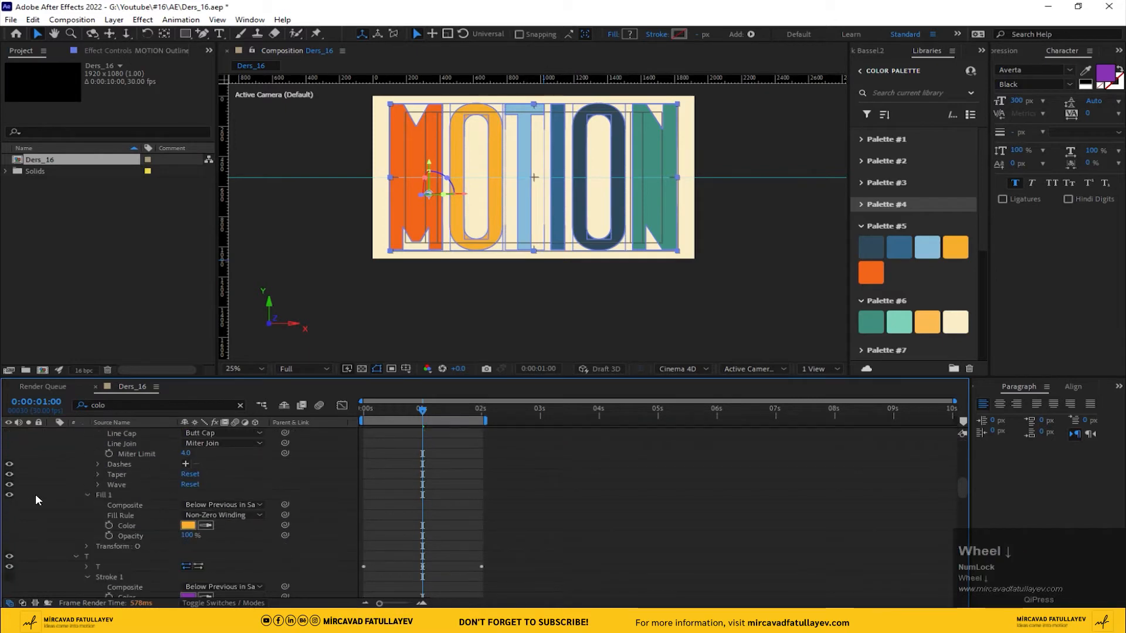
{"action": "scroll", "coordinate": [36, 498], "scroll_direction": "down", "scroll_amount": 6}
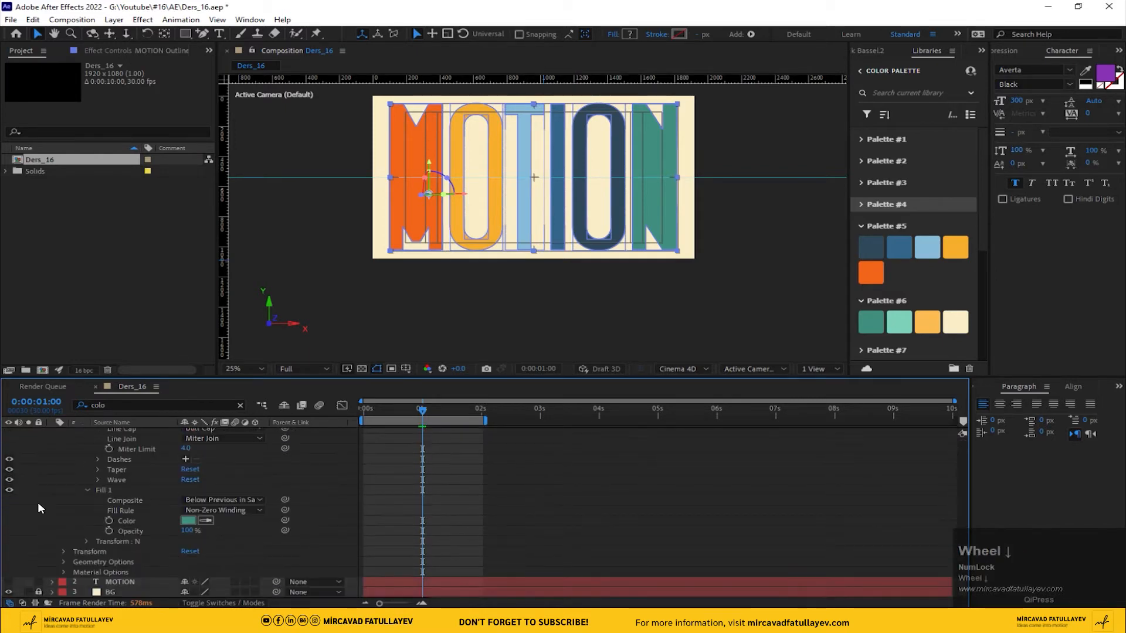
{"action": "left_click", "coordinate": [62, 562]}
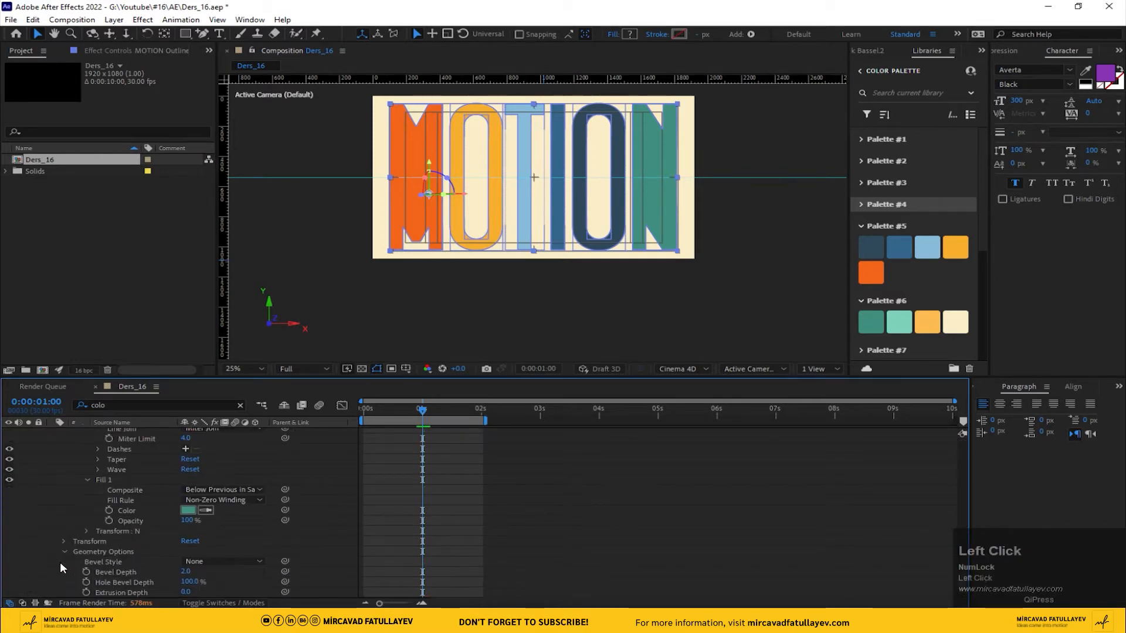
{"action": "scroll", "coordinate": [90, 560], "scroll_direction": "down", "scroll_amount": 2}
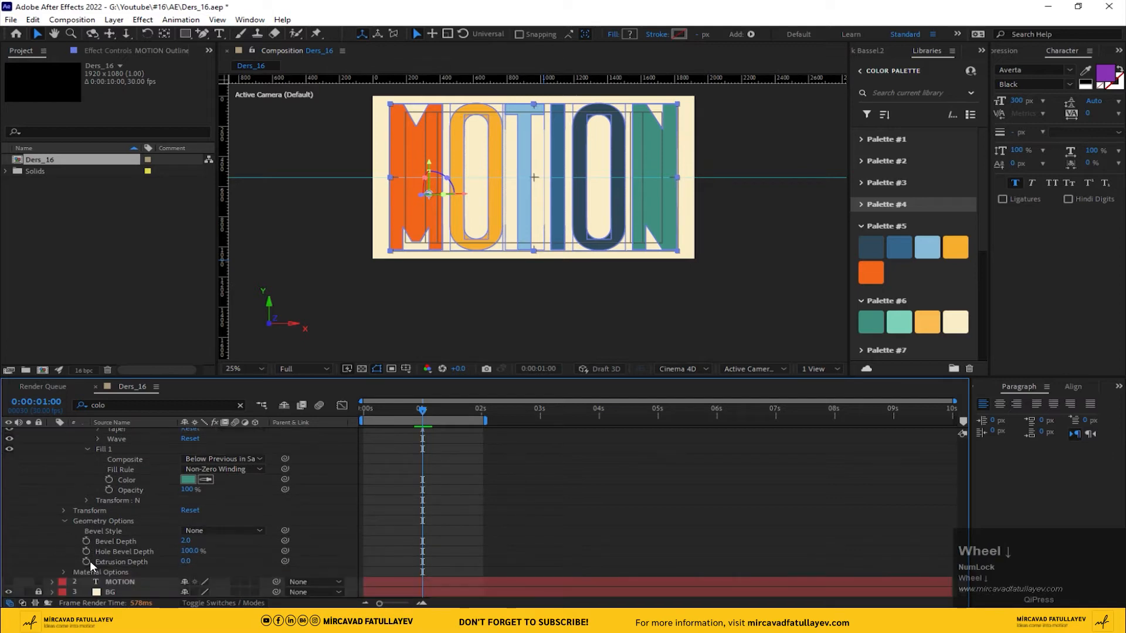
{"action": "left_click", "coordinate": [185, 561]}
{"action": "type", "text": "50"}
{"action": "key", "text": "Return"}
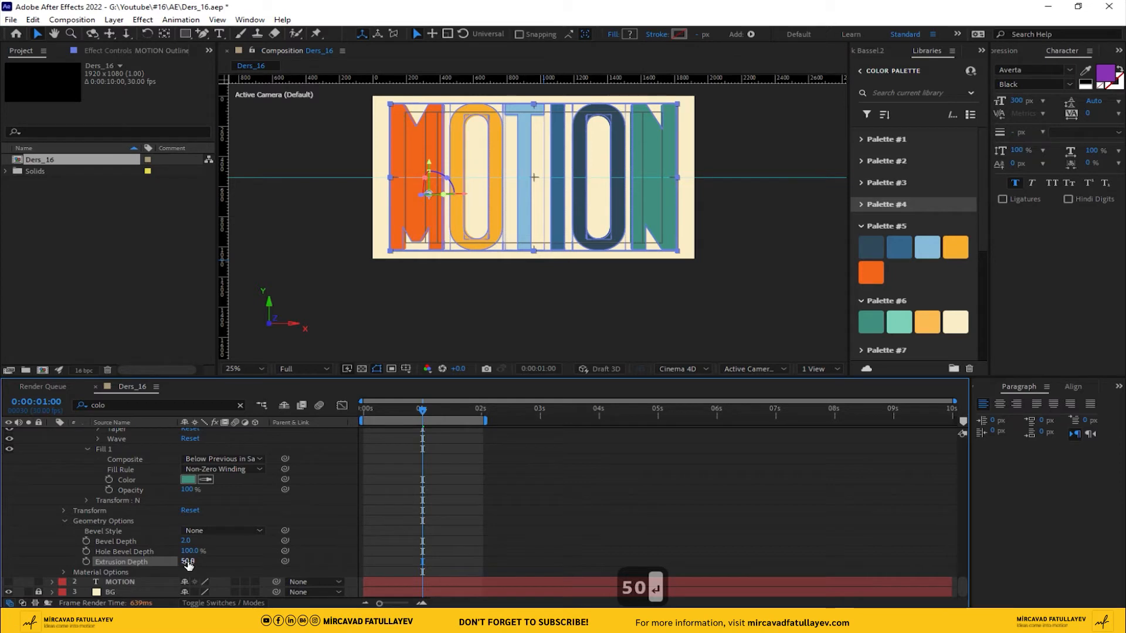
{"action": "left_click", "coordinate": [187, 561]}
{"action": "type", "text": "150"}
{"action": "key", "text": "Return"}
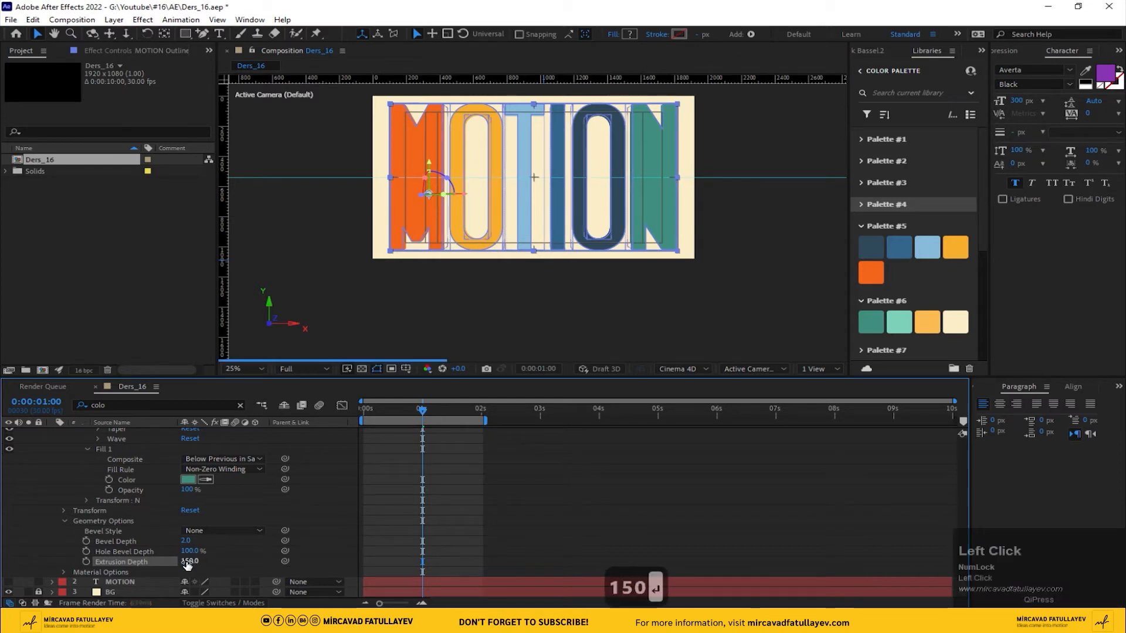
{"action": "left_click", "coordinate": [285, 541]}
Add a Side Color property to the letter M's group and sample Palette #6's dark green for it
{"action": "scroll", "coordinate": [48, 466], "scroll_direction": "up", "scroll_amount": 2}
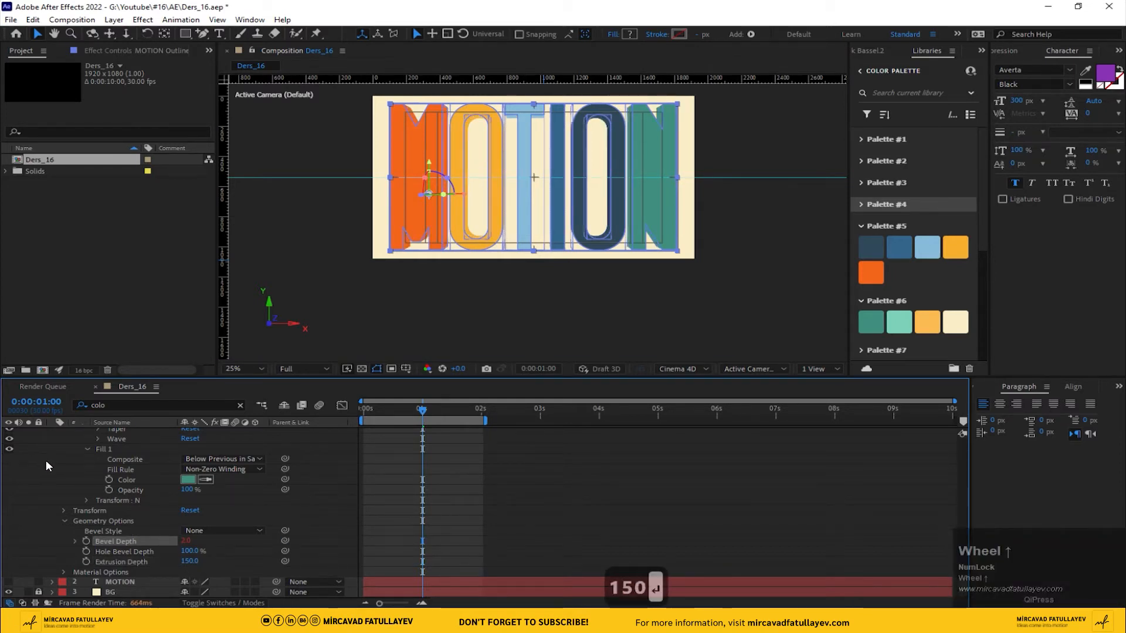
{"action": "scroll", "coordinate": [82, 474], "scroll_direction": "up", "scroll_amount": 1}
{"action": "scroll", "coordinate": [123, 491], "scroll_direction": "down", "scroll_amount": 1}
{"action": "left_click", "coordinate": [90, 538]}
{"action": "scroll", "coordinate": [77, 514], "scroll_direction": "up", "scroll_amount": 3}
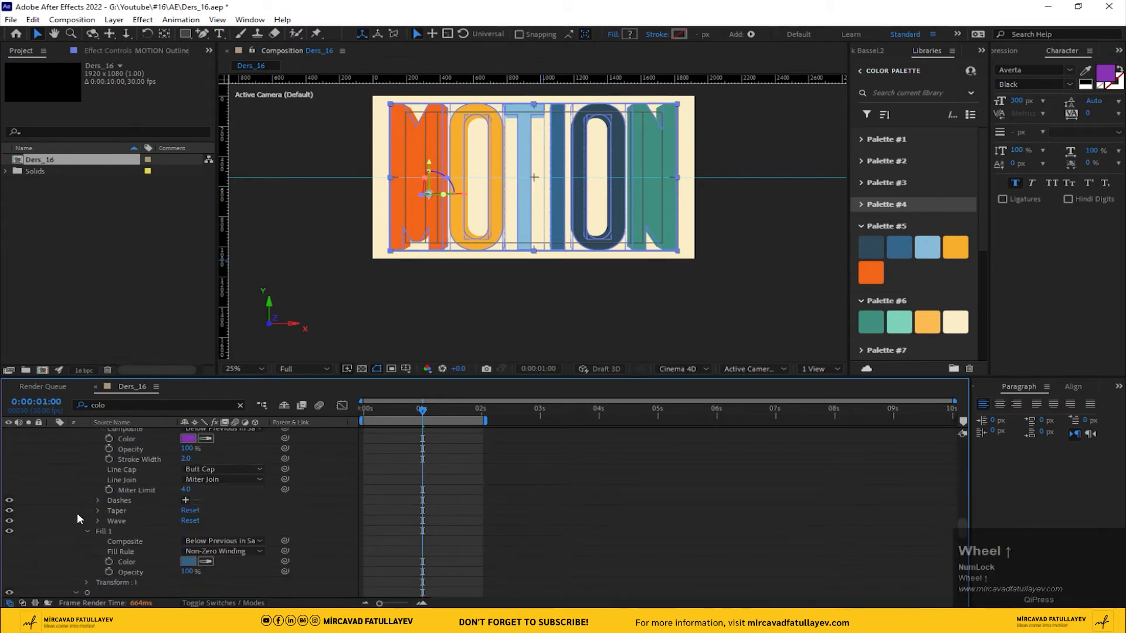
{"action": "scroll", "coordinate": [77, 513], "scroll_direction": "up", "scroll_amount": 5}
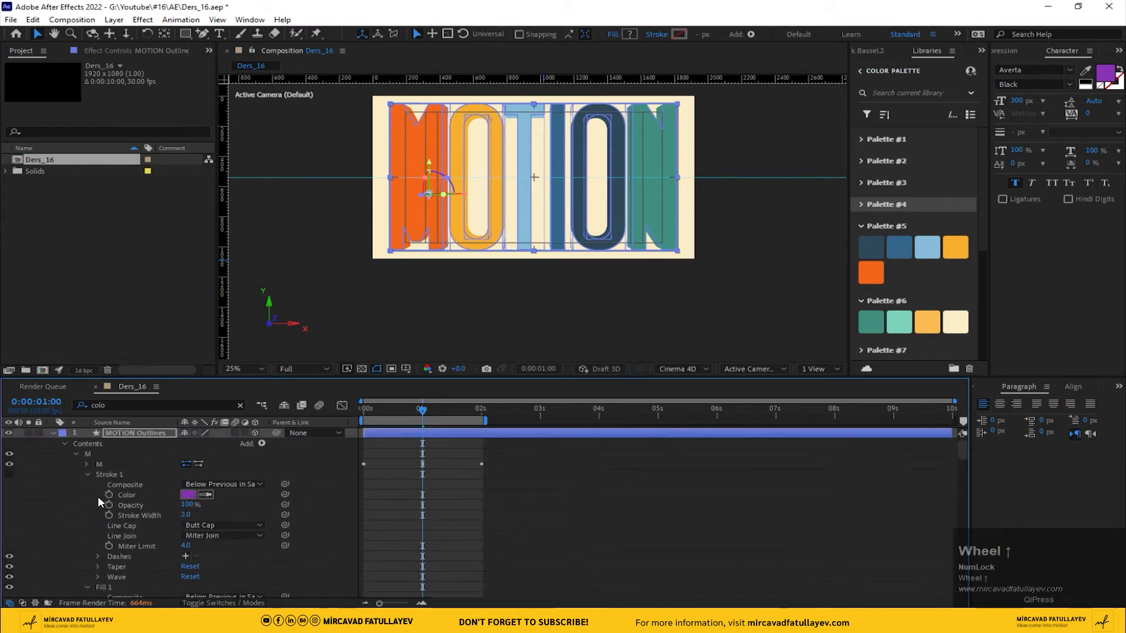
{"action": "left_click", "coordinate": [93, 454]}
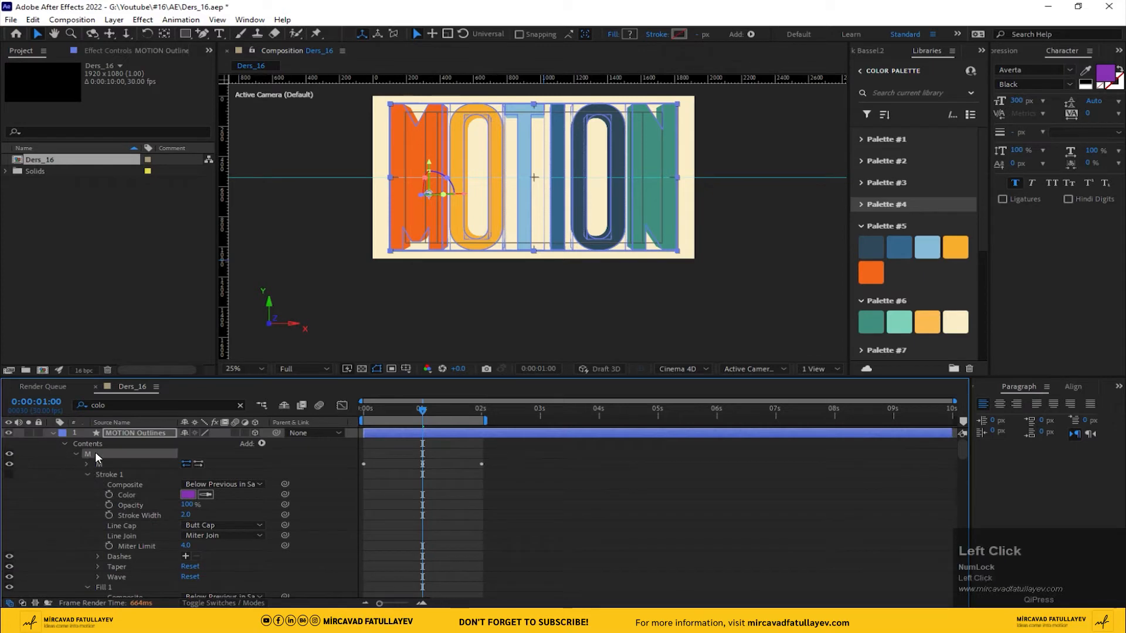
{"action": "left_click", "coordinate": [262, 444]}
{"action": "mouse_move", "coordinate": [359, 282]}
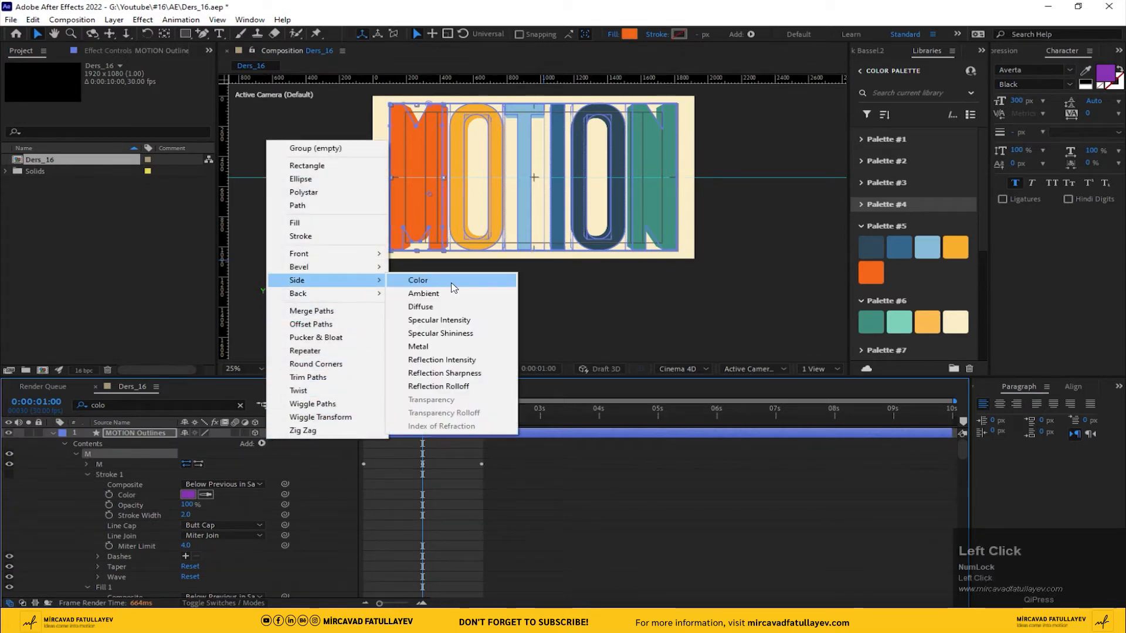
{"action": "left_click", "coordinate": [453, 288]}
{"action": "scroll", "coordinate": [95, 502], "scroll_direction": "down", "scroll_amount": 3}
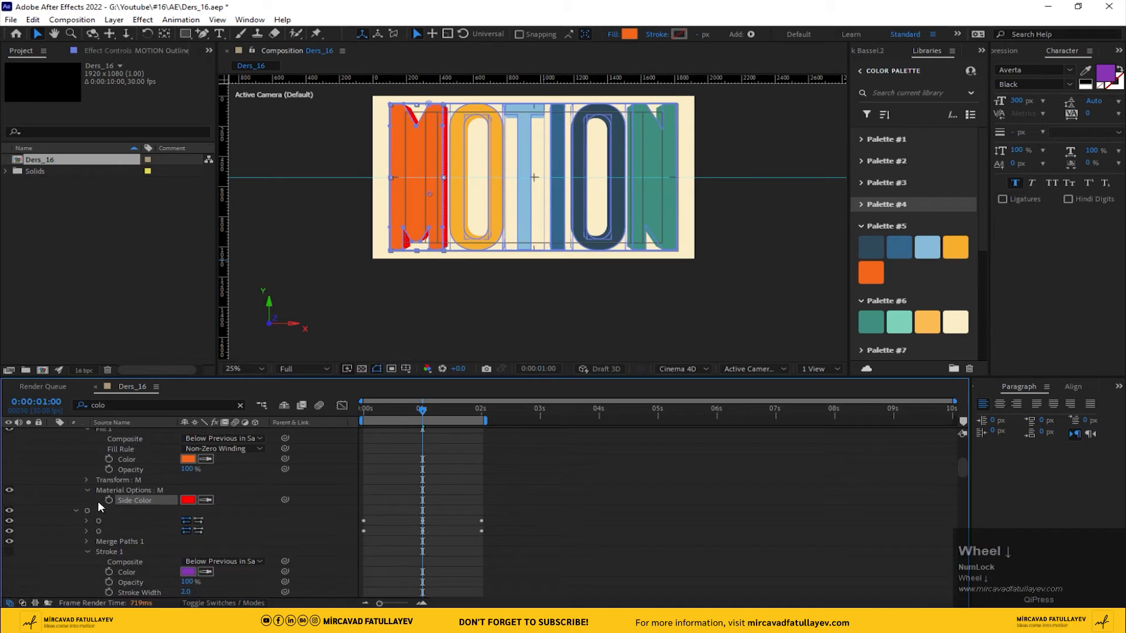
{"action": "left_click", "coordinate": [204, 501]}
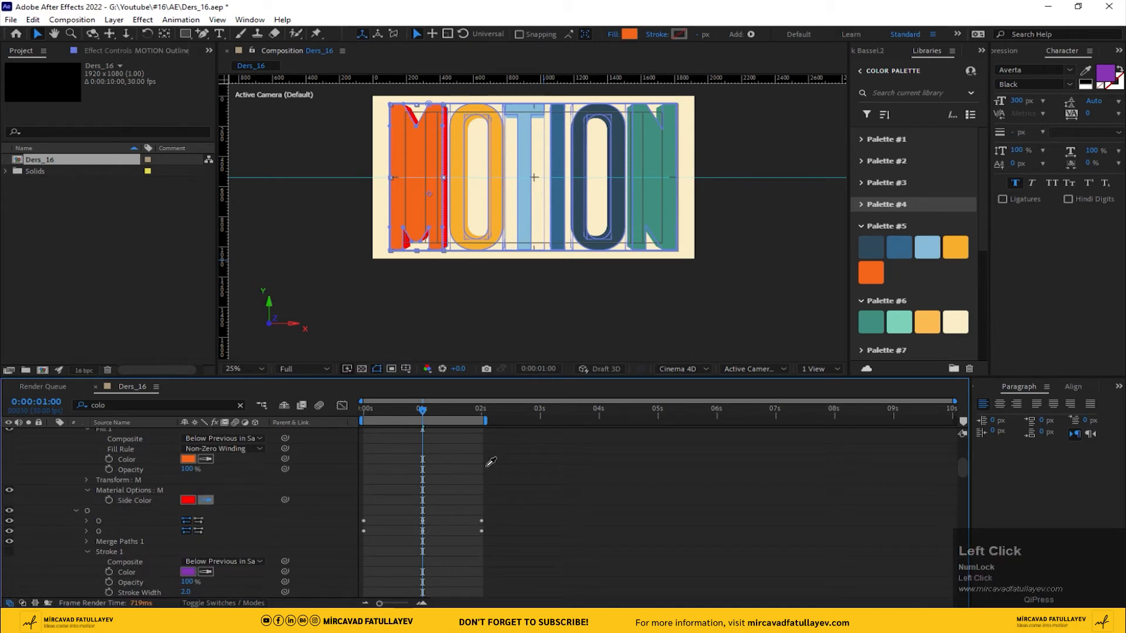
{"action": "left_click", "coordinate": [870, 330]}
Collapse the M group, add a Side Color to the first O, and sample the second O's dark blue for it
{"action": "scroll", "coordinate": [29, 496], "scroll_direction": "up", "scroll_amount": 1}
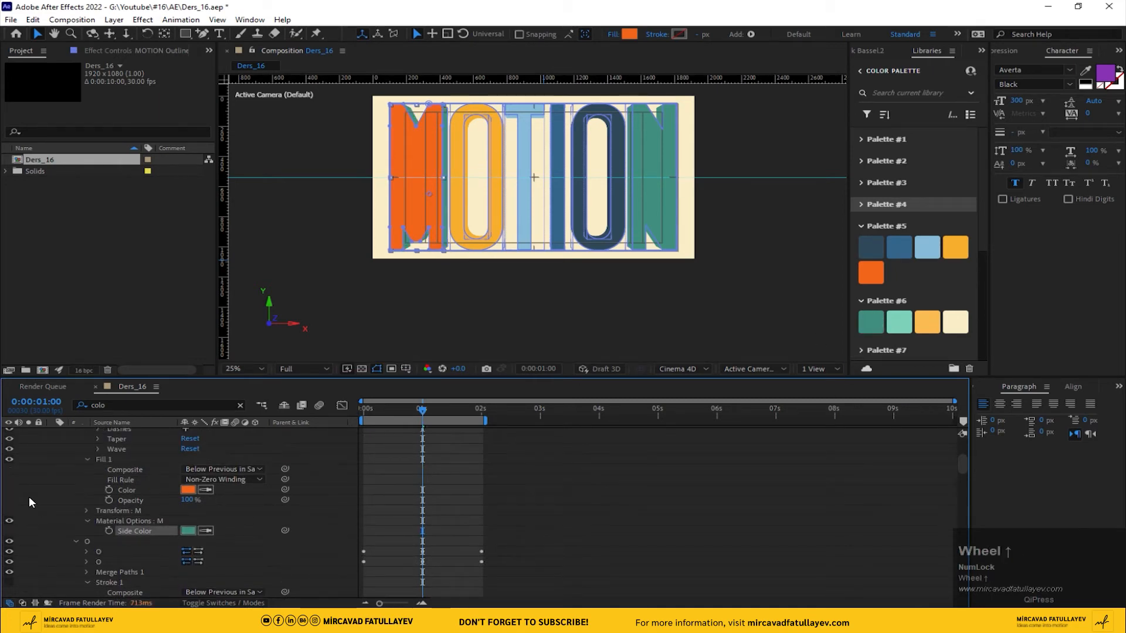
{"action": "scroll", "coordinate": [30, 496], "scroll_direction": "up", "scroll_amount": 4}
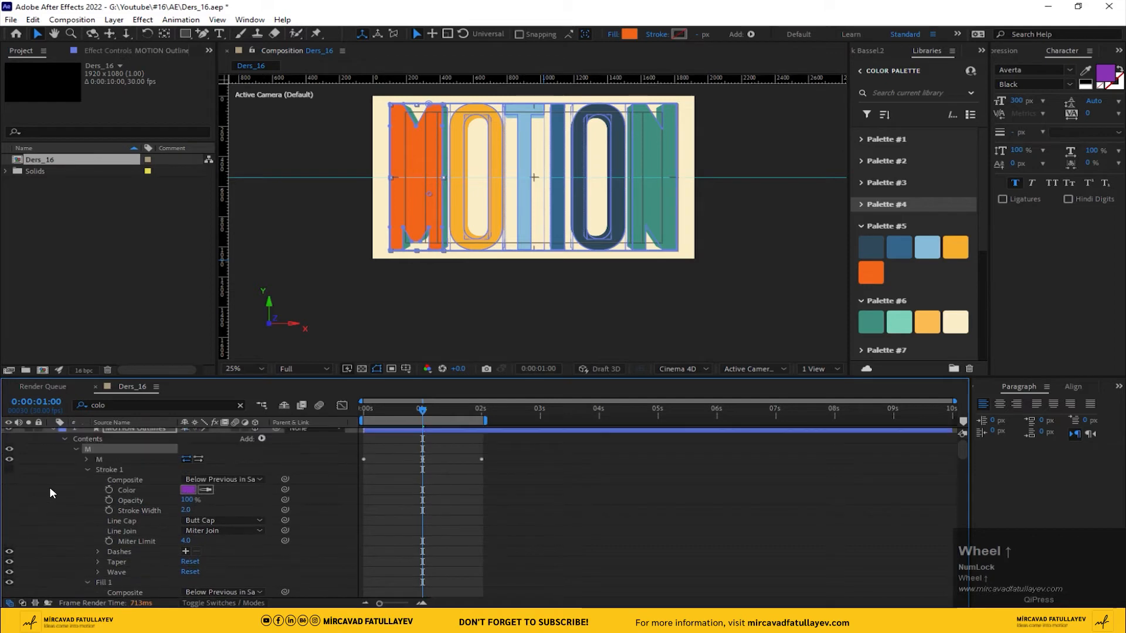
{"action": "left_click", "coordinate": [76, 449]}
{"action": "left_click", "coordinate": [95, 458]}
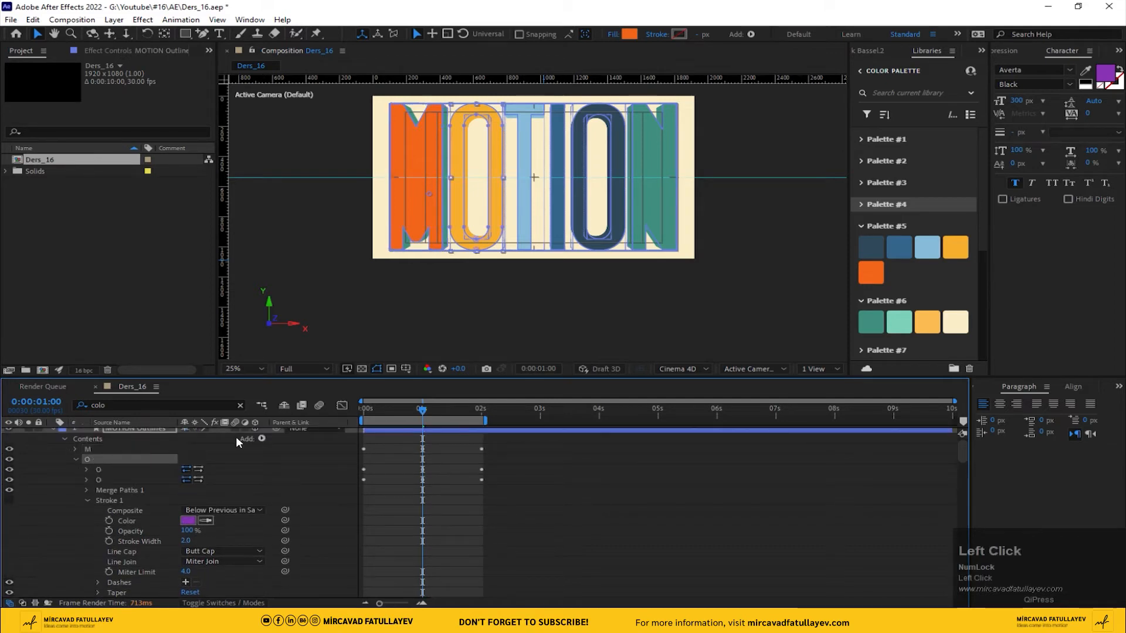
{"action": "left_click", "coordinate": [262, 440]}
{"action": "mouse_move", "coordinate": [328, 283]}
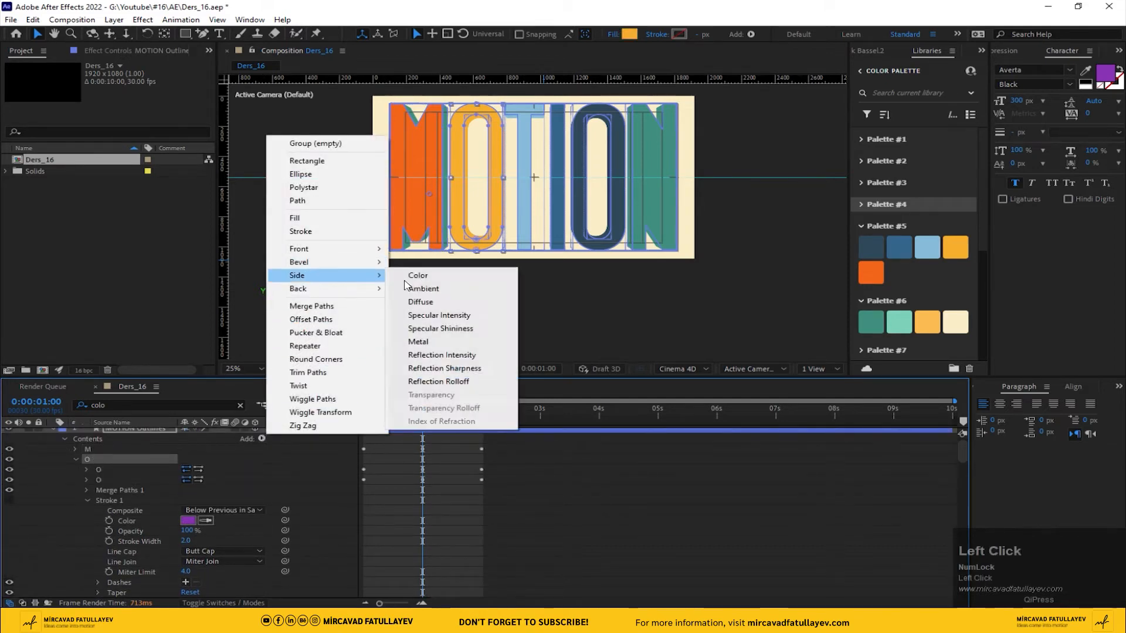
{"action": "left_click", "coordinate": [422, 276]}
{"action": "scroll", "coordinate": [133, 535], "scroll_direction": "down", "scroll_amount": 5}
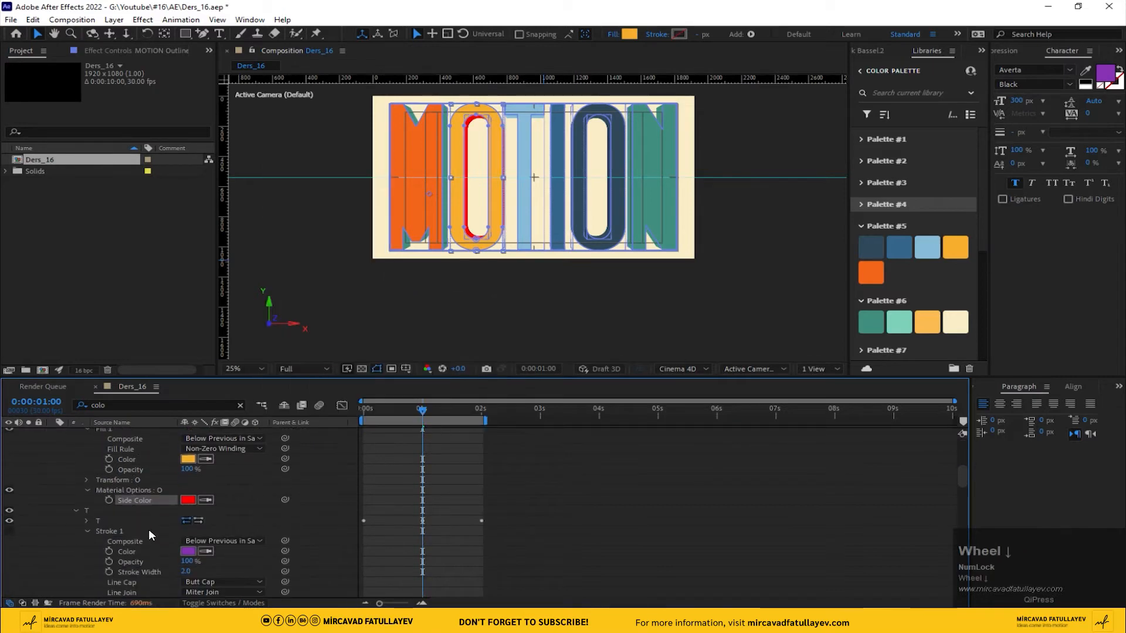
{"action": "left_click", "coordinate": [619, 156]}
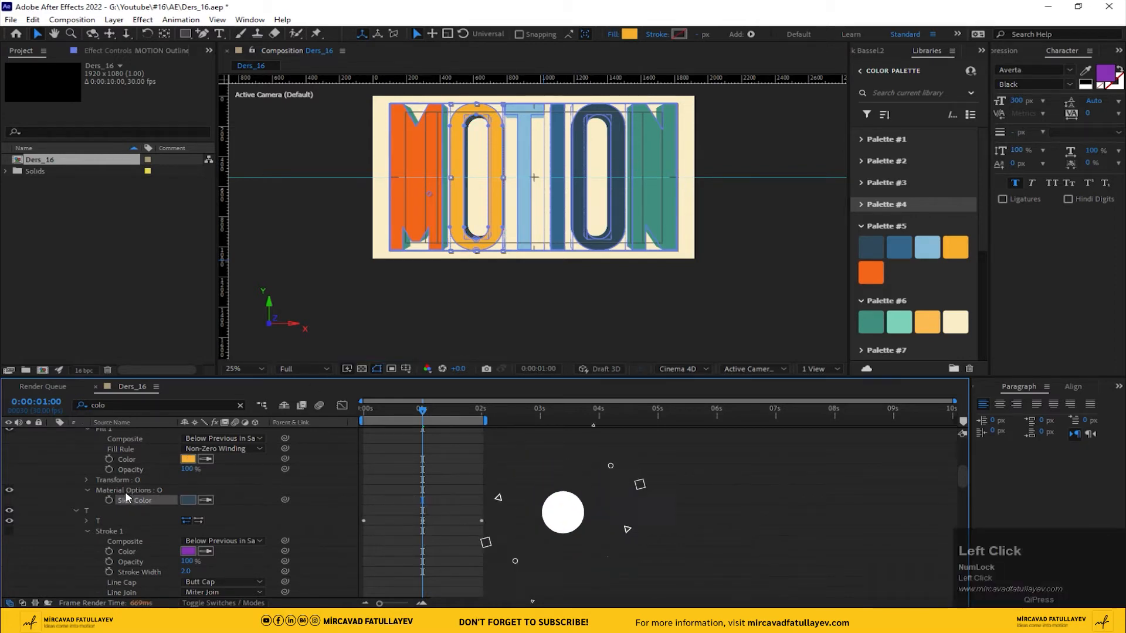
Collapse the first O group, add a Side Color to the T, and sample the letter I's medium blue for it
{"action": "scroll", "coordinate": [115, 495], "scroll_direction": "down", "scroll_amount": 2}
{"action": "scroll", "coordinate": [114, 496], "scroll_direction": "up", "scroll_amount": 3}
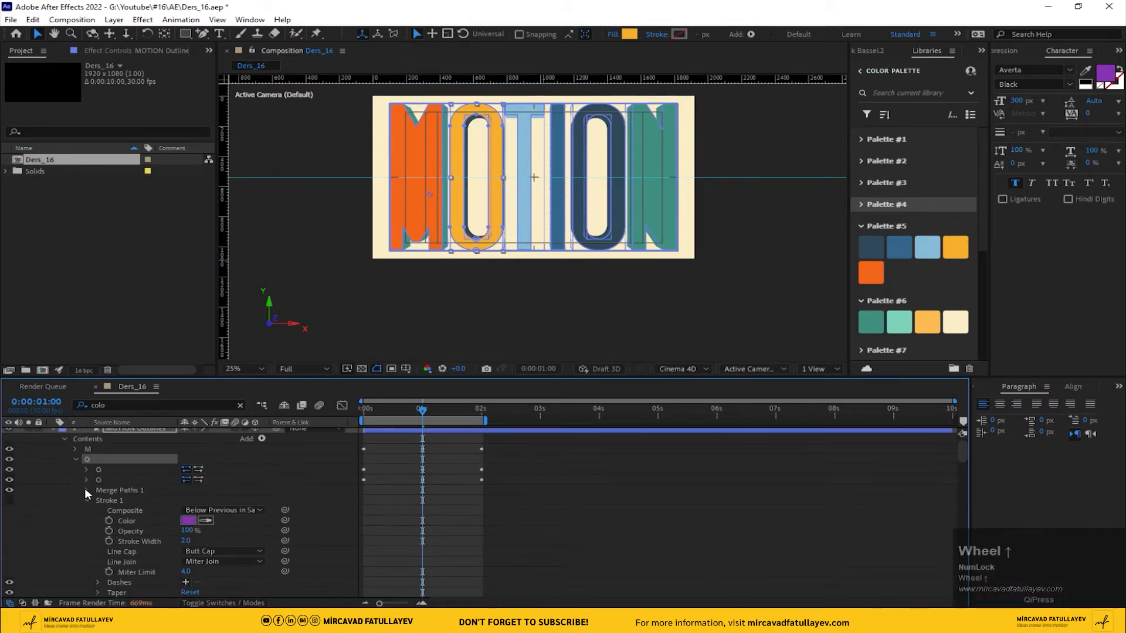
{"action": "left_click", "coordinate": [75, 459]}
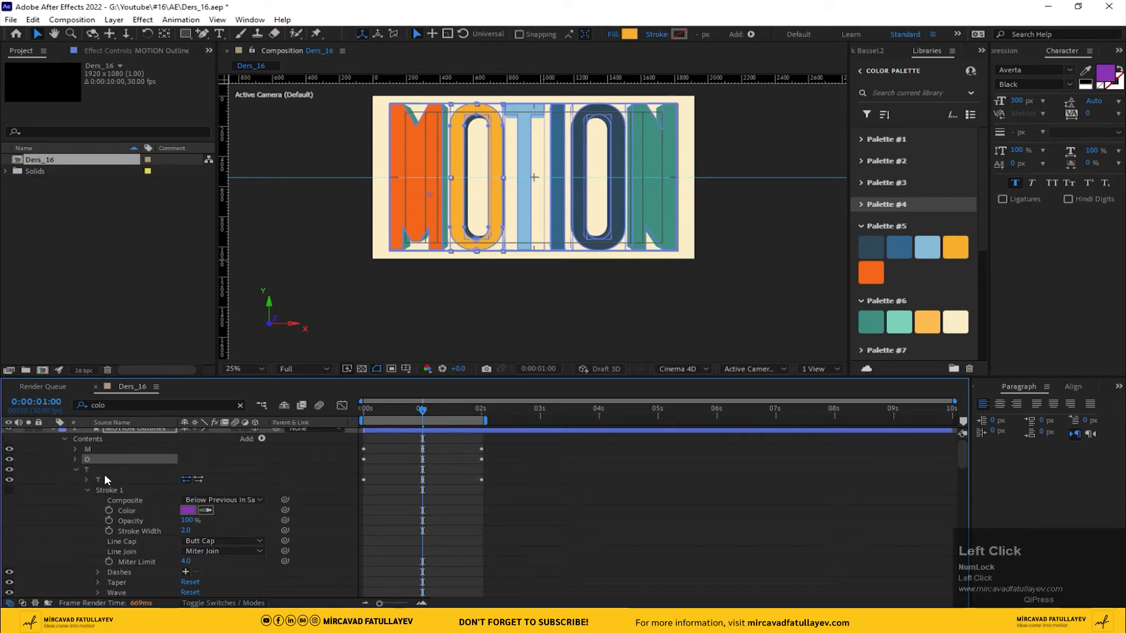
{"action": "left_click", "coordinate": [124, 469]}
{"action": "left_click", "coordinate": [263, 440]}
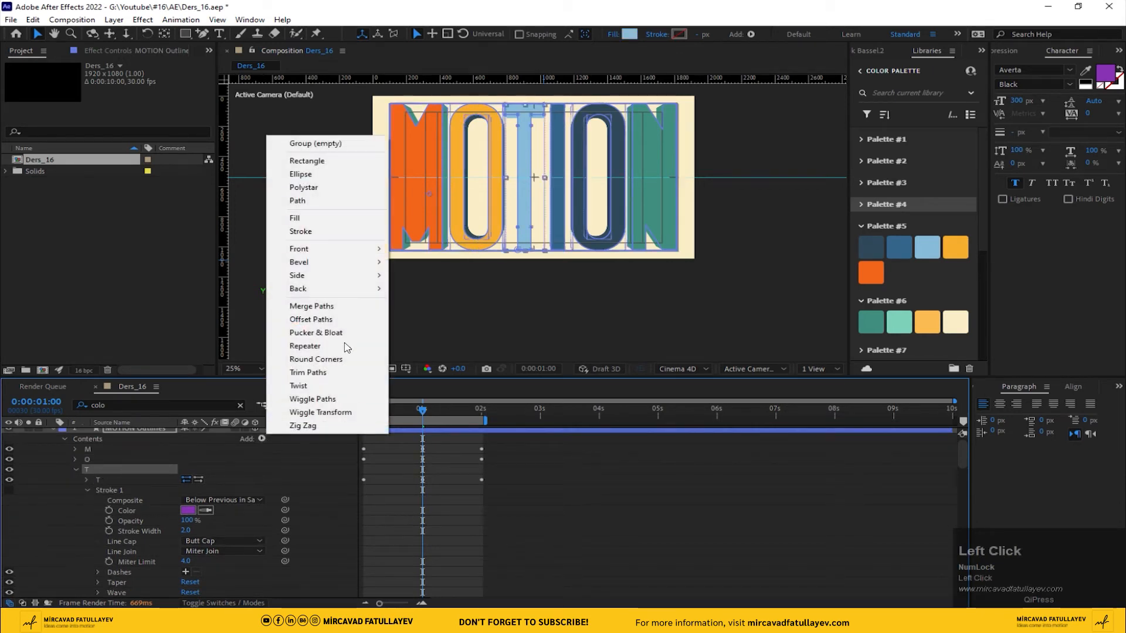
{"action": "mouse_move", "coordinate": [346, 277]}
{"action": "left_click", "coordinate": [420, 276]}
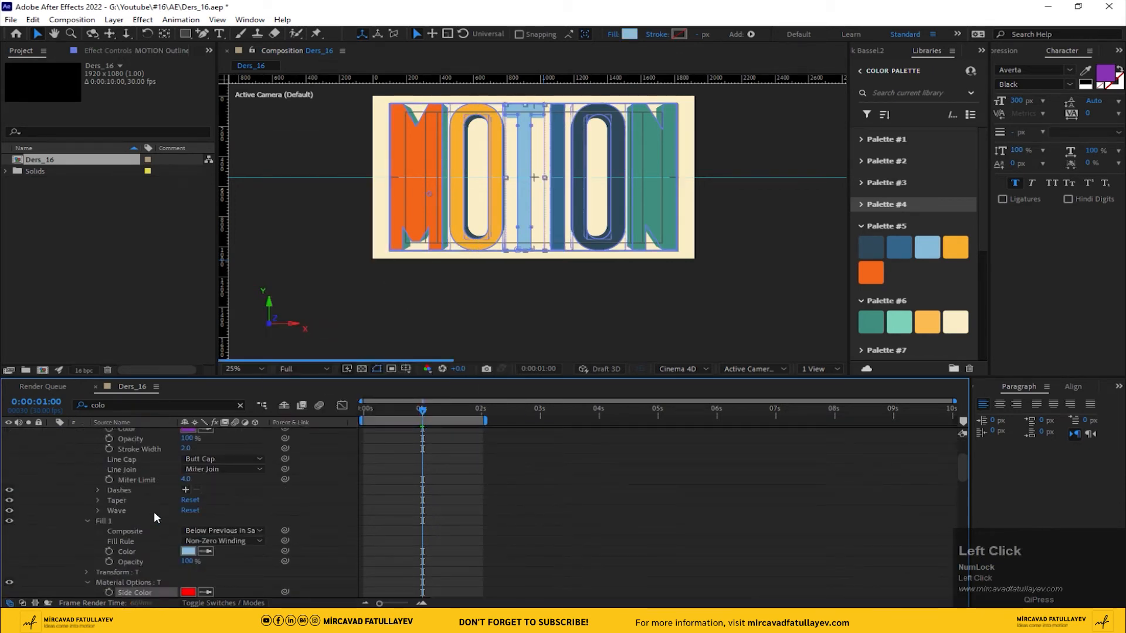
{"action": "scroll", "coordinate": [106, 541], "scroll_direction": "down", "scroll_amount": 2}
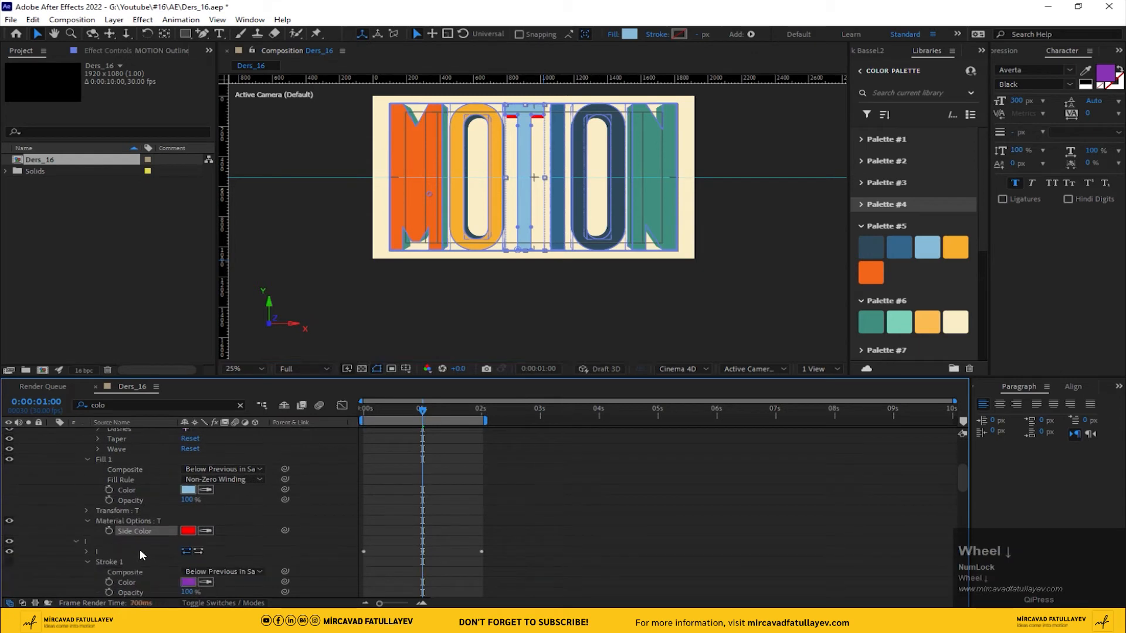
{"action": "left_click", "coordinate": [205, 531]}
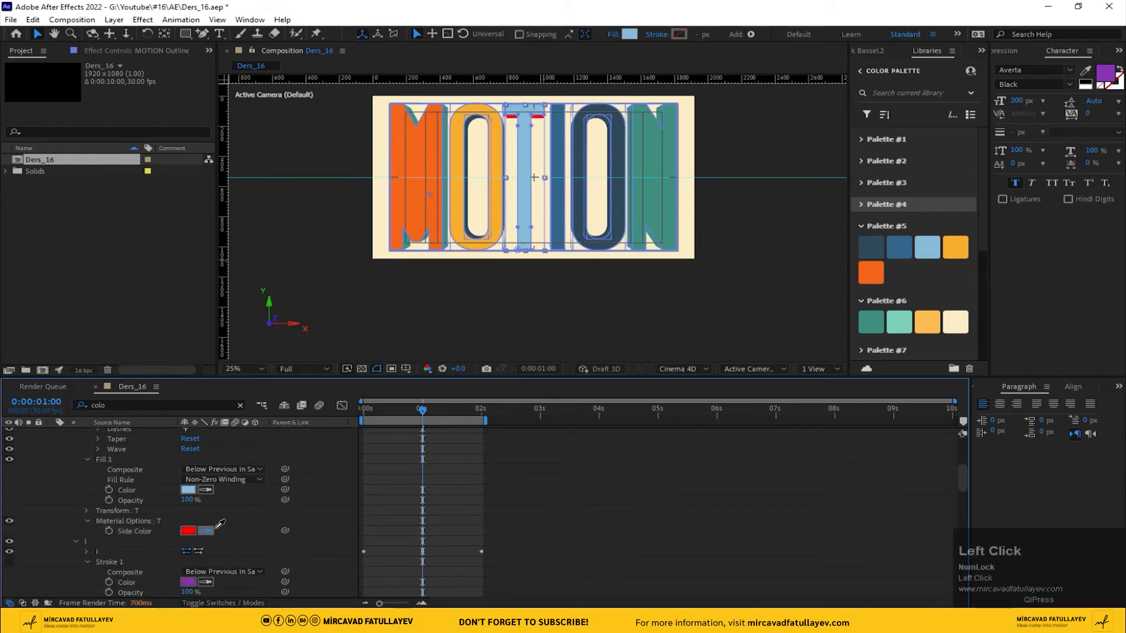
{"action": "left_click", "coordinate": [564, 154]}
Collapse the T group, add a Side Color to the letter I, and sample the T's light blue for it
{"action": "scroll", "coordinate": [85, 504], "scroll_direction": "down", "scroll_amount": 1}
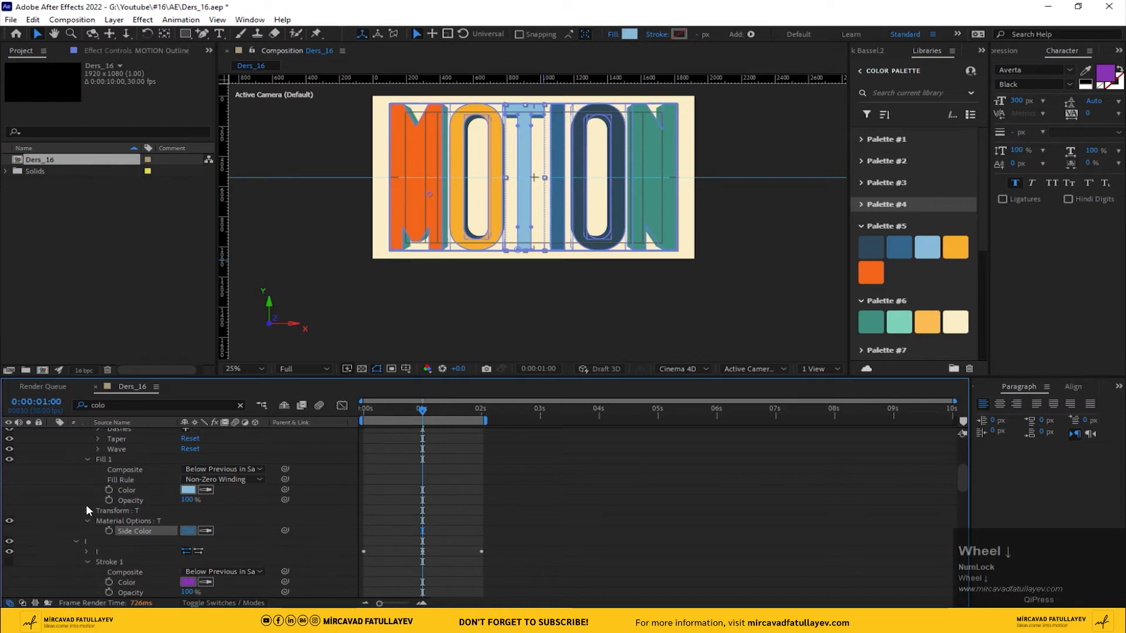
{"action": "scroll", "coordinate": [86, 504], "scroll_direction": "down", "scroll_amount": 3}
{"action": "left_click", "coordinate": [74, 448]}
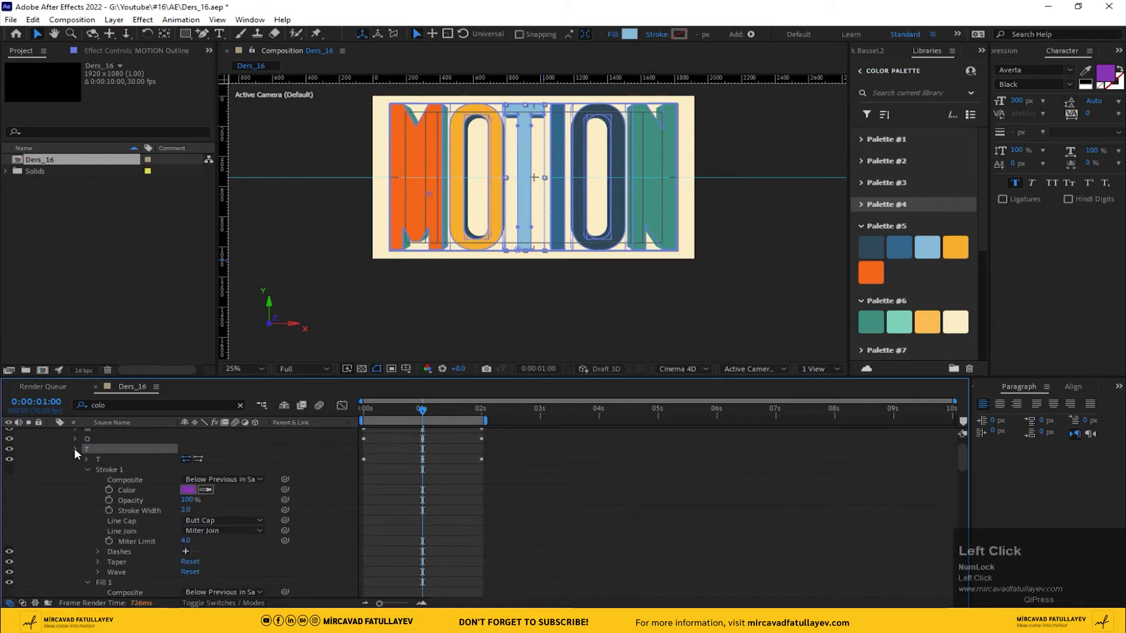
{"action": "left_click", "coordinate": [86, 459]}
{"action": "scroll", "coordinate": [284, 463], "scroll_direction": "up", "scroll_amount": 1}
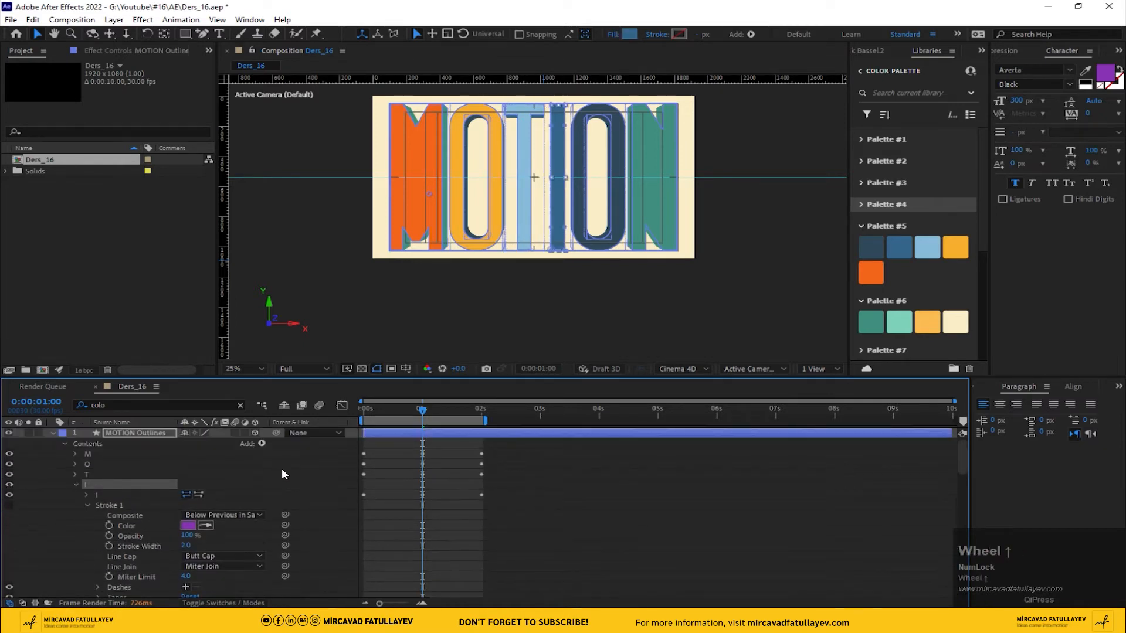
{"action": "left_click", "coordinate": [262, 444]}
{"action": "mouse_move", "coordinate": [352, 281]}
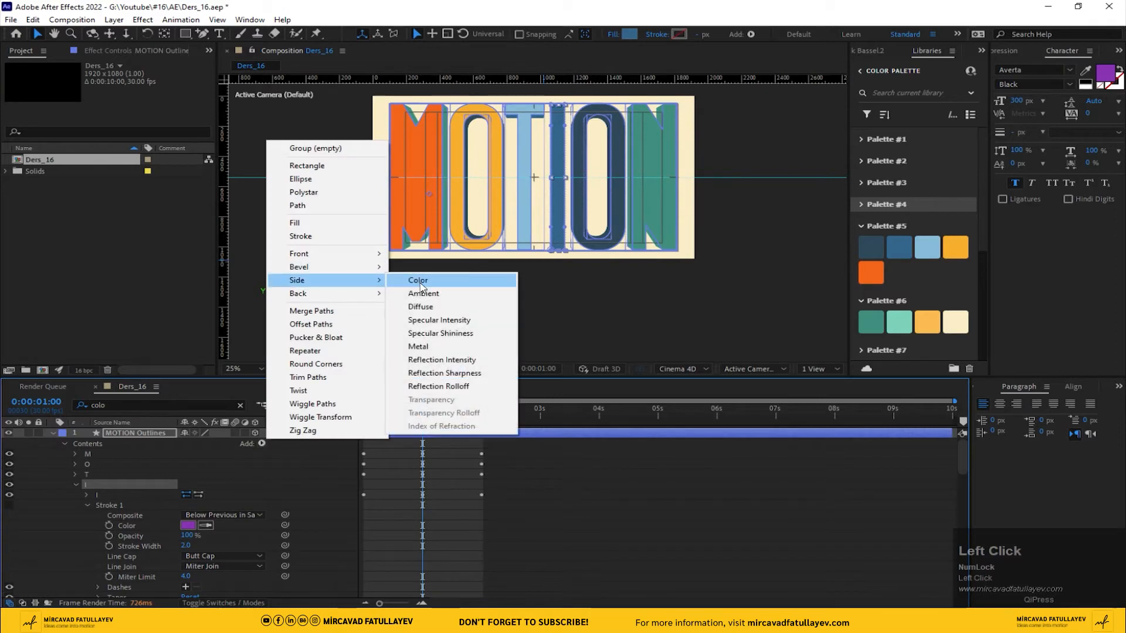
{"action": "left_click", "coordinate": [411, 280]}
{"action": "scroll", "coordinate": [185, 538], "scroll_direction": "down", "scroll_amount": 2}
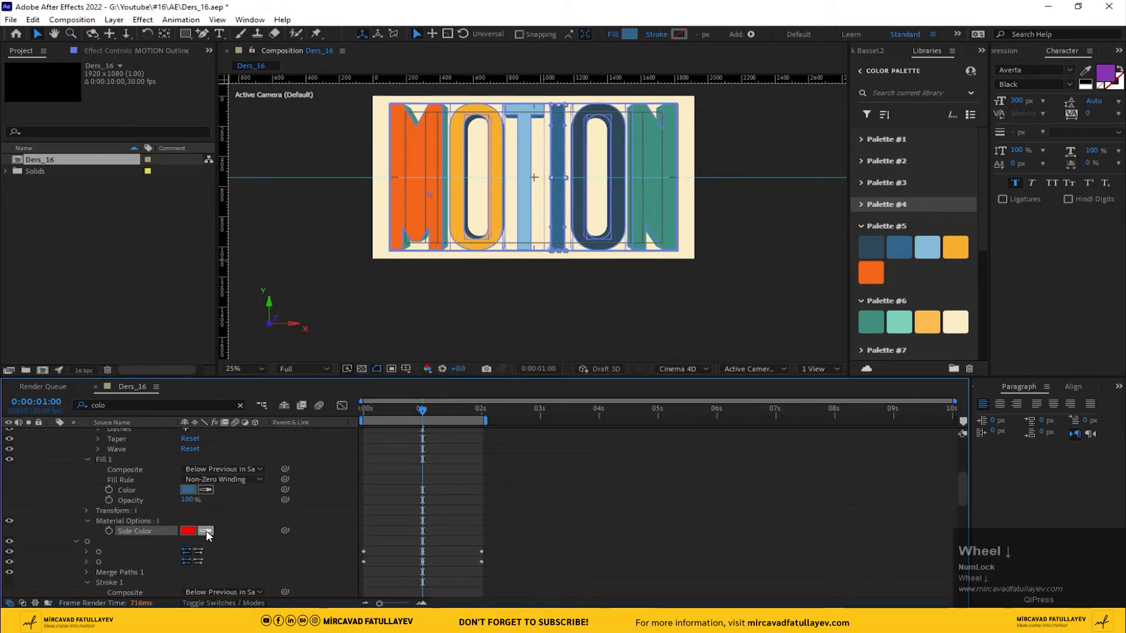
{"action": "left_click", "coordinate": [206, 532]}
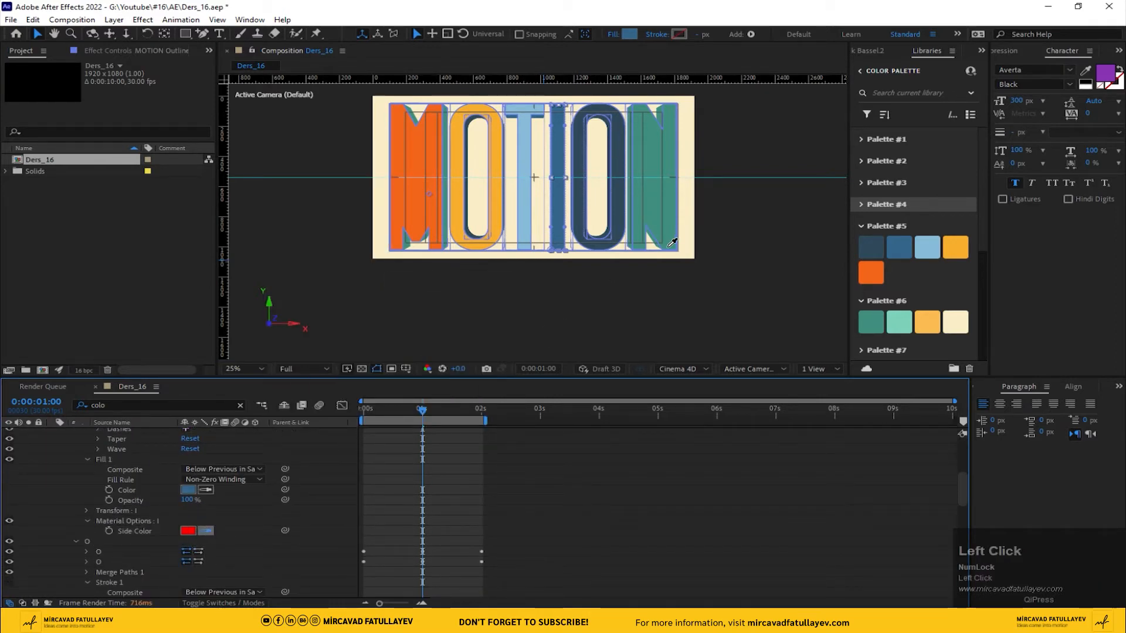
{"action": "left_click", "coordinate": [530, 143]}
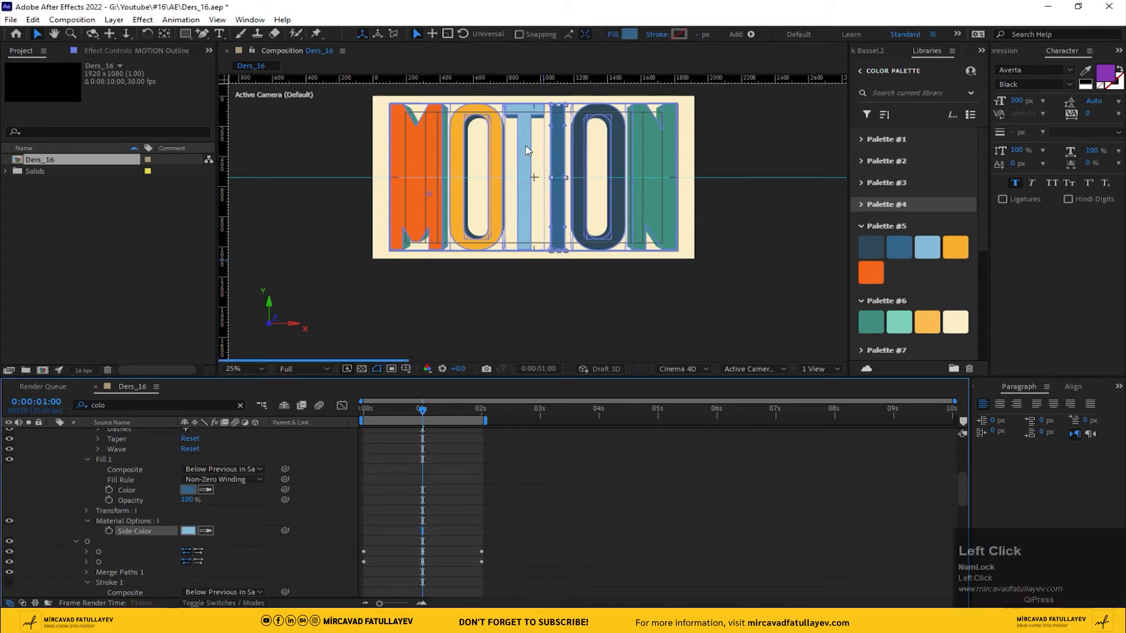
Collapse the letter I's group, add a Side Color to the second O, and sample the first O's yellow-orange for it
{"action": "scroll", "coordinate": [108, 509], "scroll_direction": "up", "scroll_amount": 3}
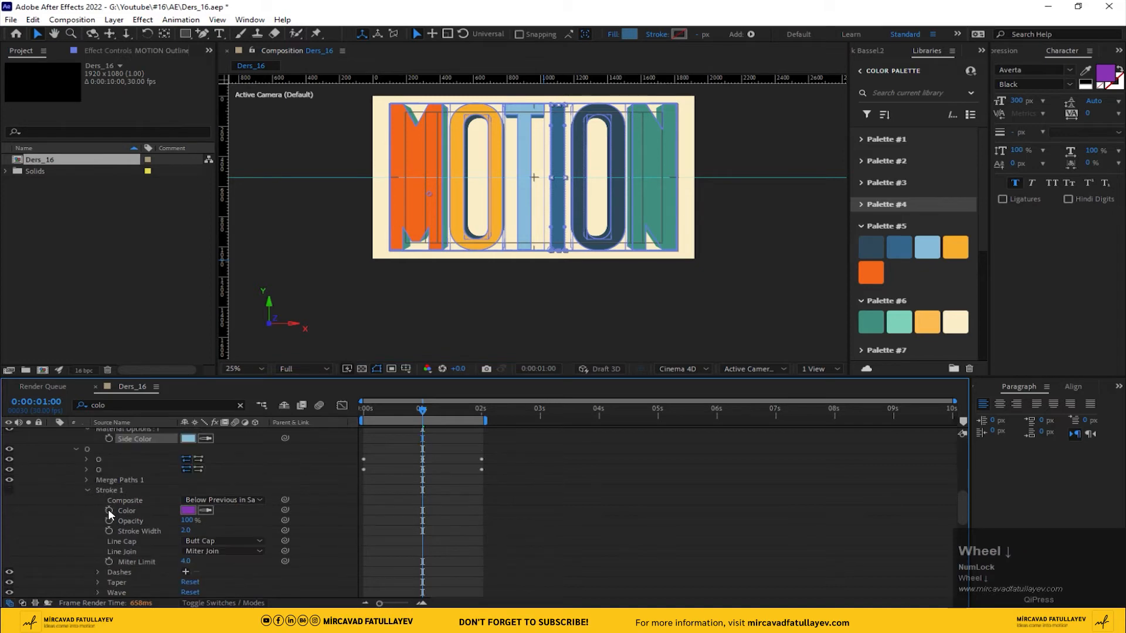
{"action": "scroll", "coordinate": [93, 487], "scroll_direction": "up", "scroll_amount": 3}
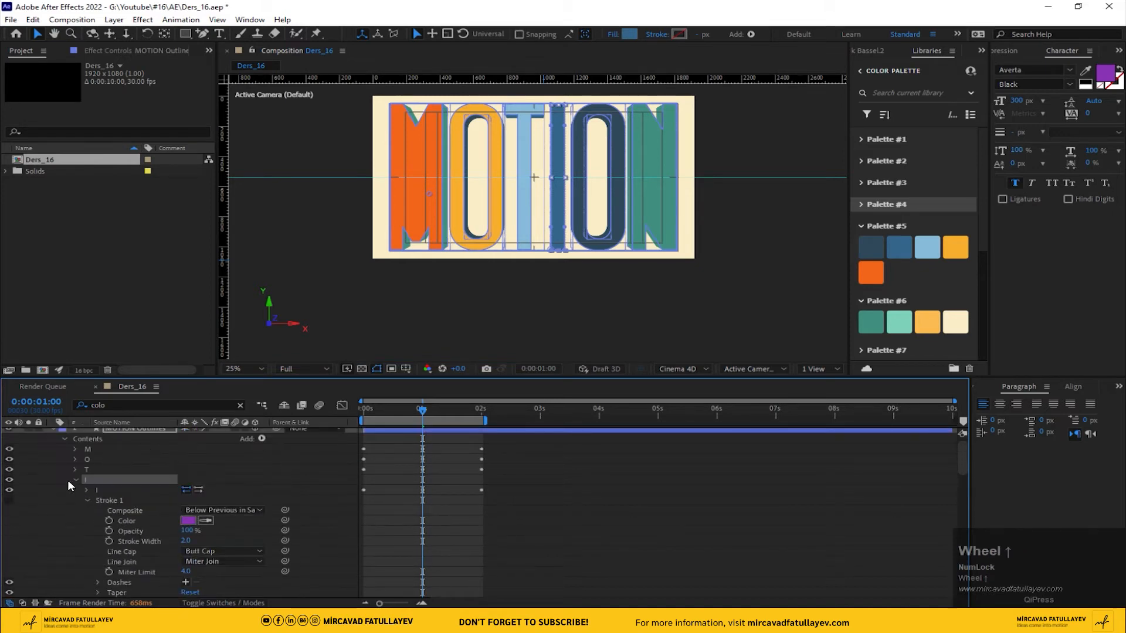
{"action": "left_click", "coordinate": [76, 479]}
{"action": "left_click", "coordinate": [117, 490]}
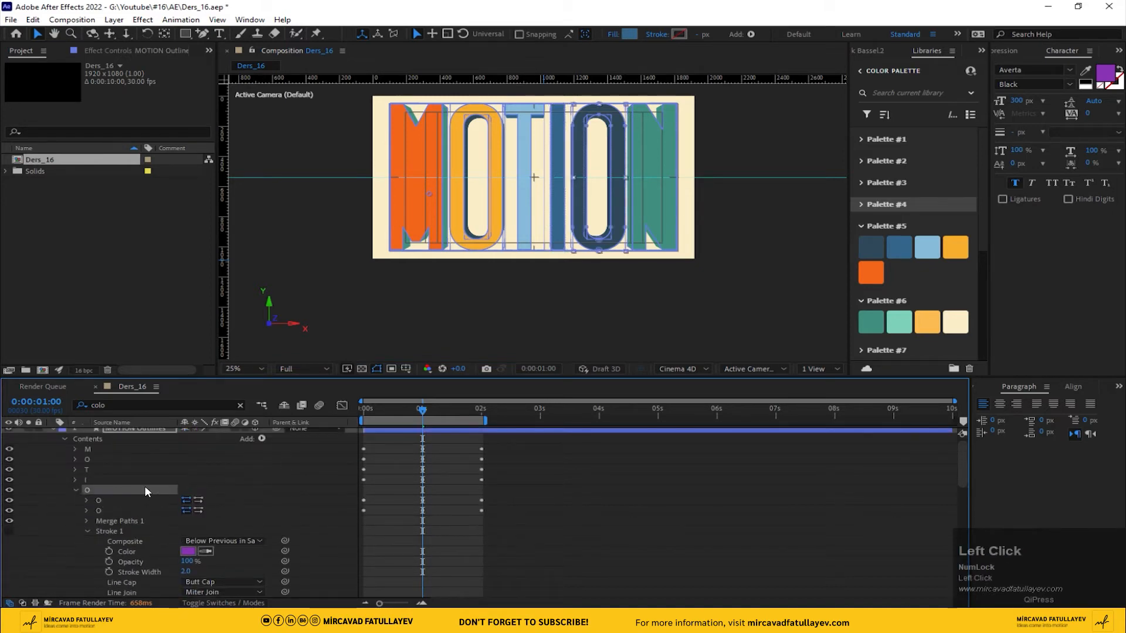
{"action": "left_click", "coordinate": [254, 440]}
{"action": "mouse_move", "coordinate": [322, 274]}
{"action": "left_click", "coordinate": [417, 275]}
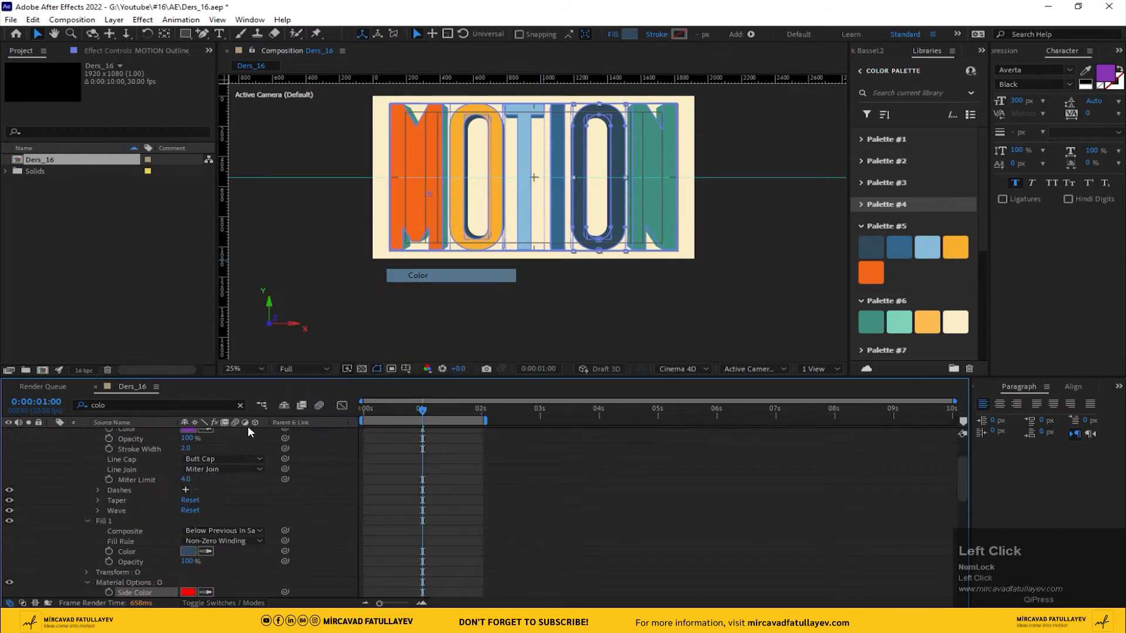
{"action": "scroll", "coordinate": [160, 539], "scroll_direction": "down", "scroll_amount": 3}
{"action": "left_click", "coordinate": [206, 531]}
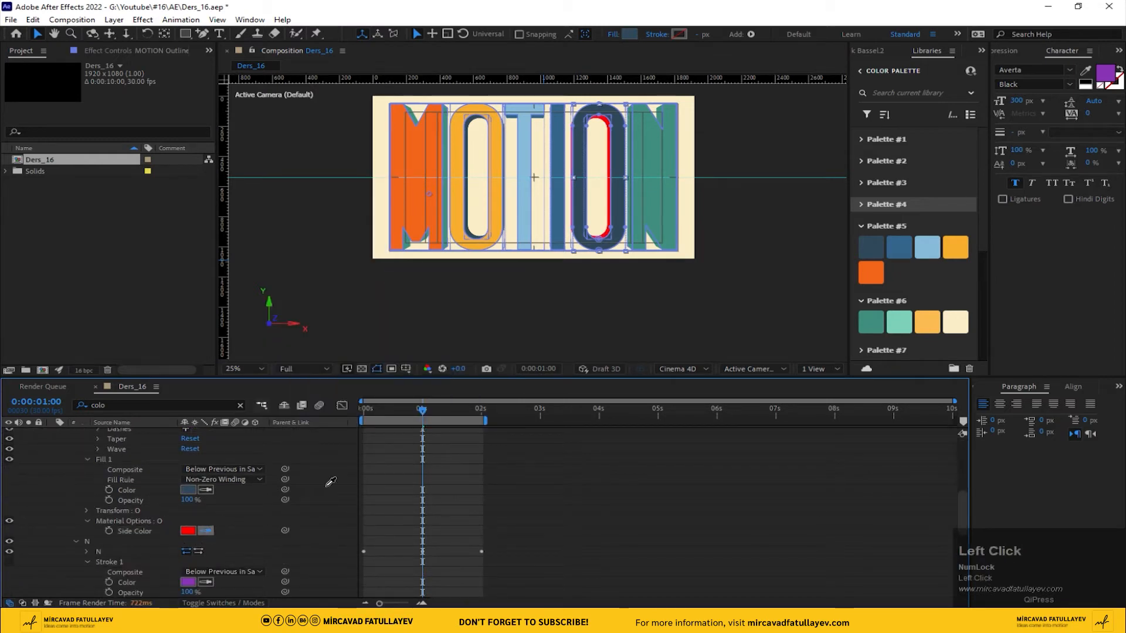
{"action": "left_click", "coordinate": [494, 155]}
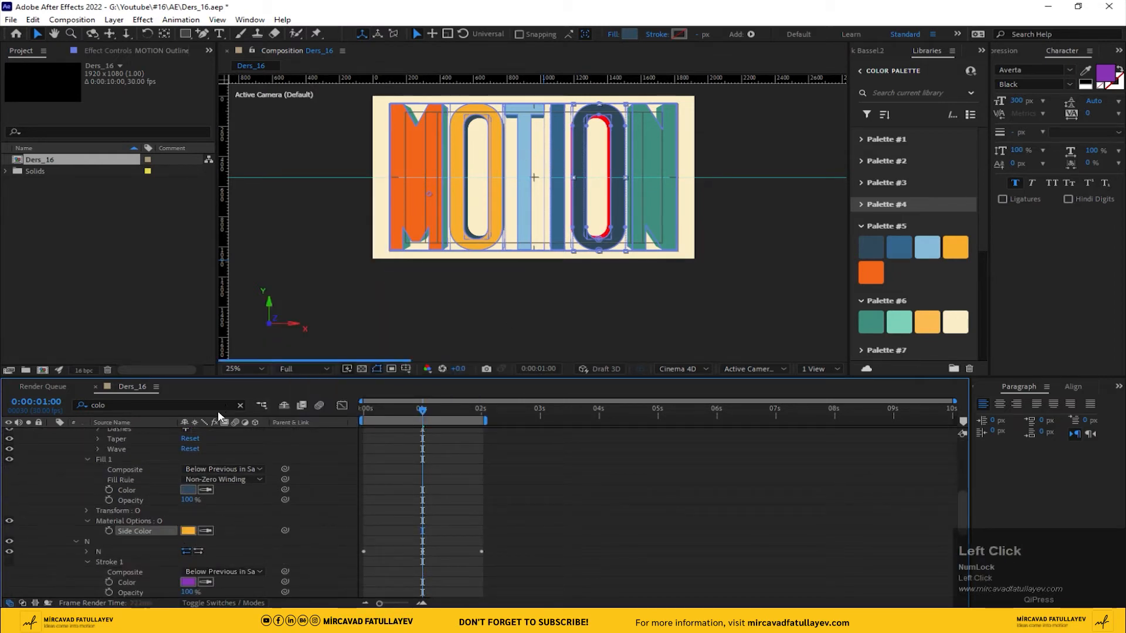
Collapse the second O's group, add a Side Color to the N, and sample the M's orange for it
{"action": "scroll", "coordinate": [102, 504], "scroll_direction": "up", "scroll_amount": 4}
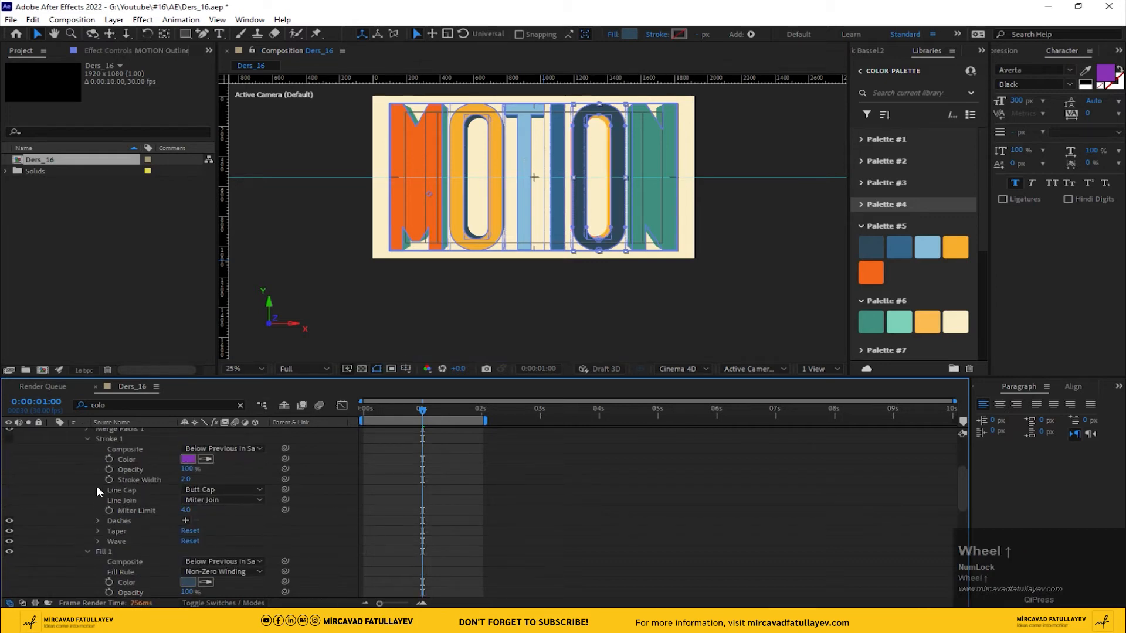
{"action": "scroll", "coordinate": [82, 458], "scroll_direction": "up", "scroll_amount": 2}
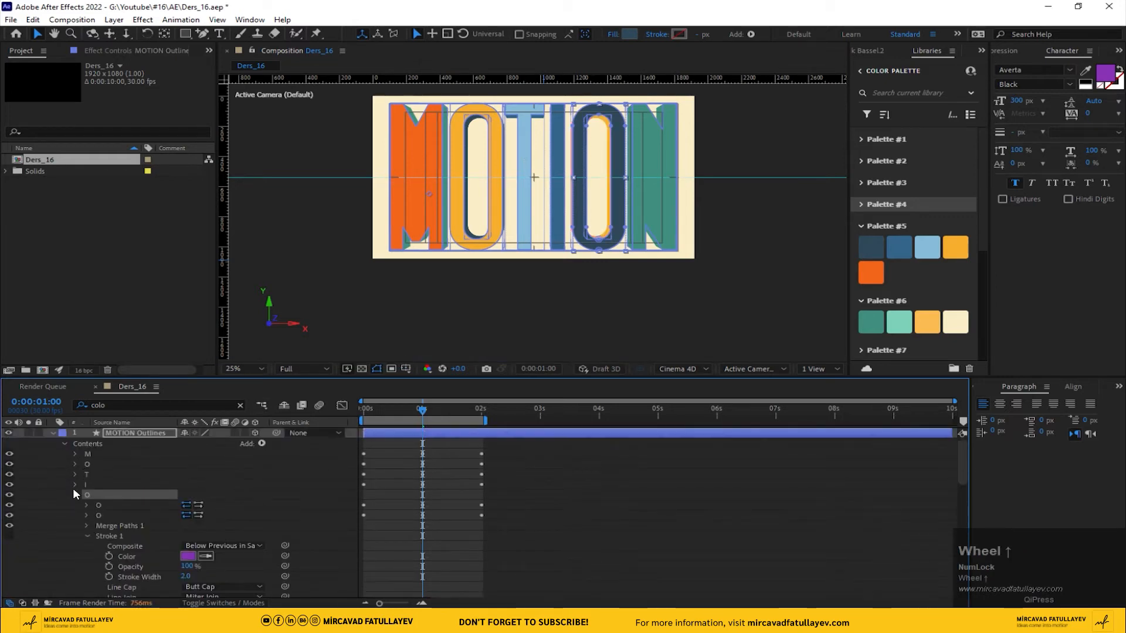
{"action": "left_click", "coordinate": [74, 493]}
{"action": "left_click", "coordinate": [91, 504]}
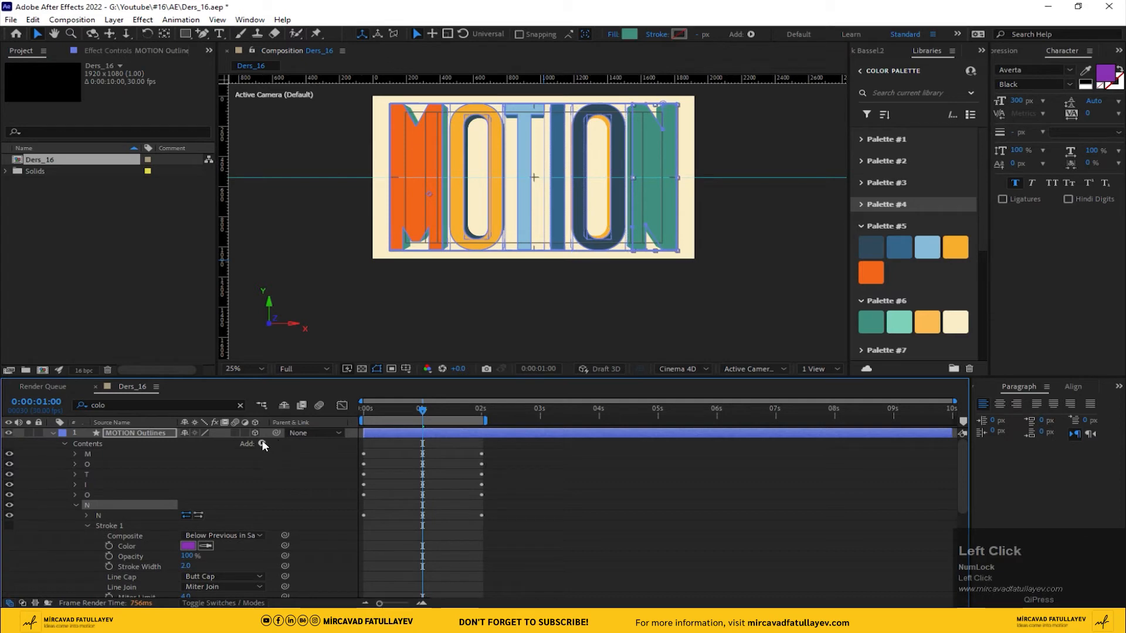
{"action": "left_click", "coordinate": [262, 443]}
{"action": "mouse_move", "coordinate": [357, 287]}
{"action": "left_click", "coordinate": [415, 279]}
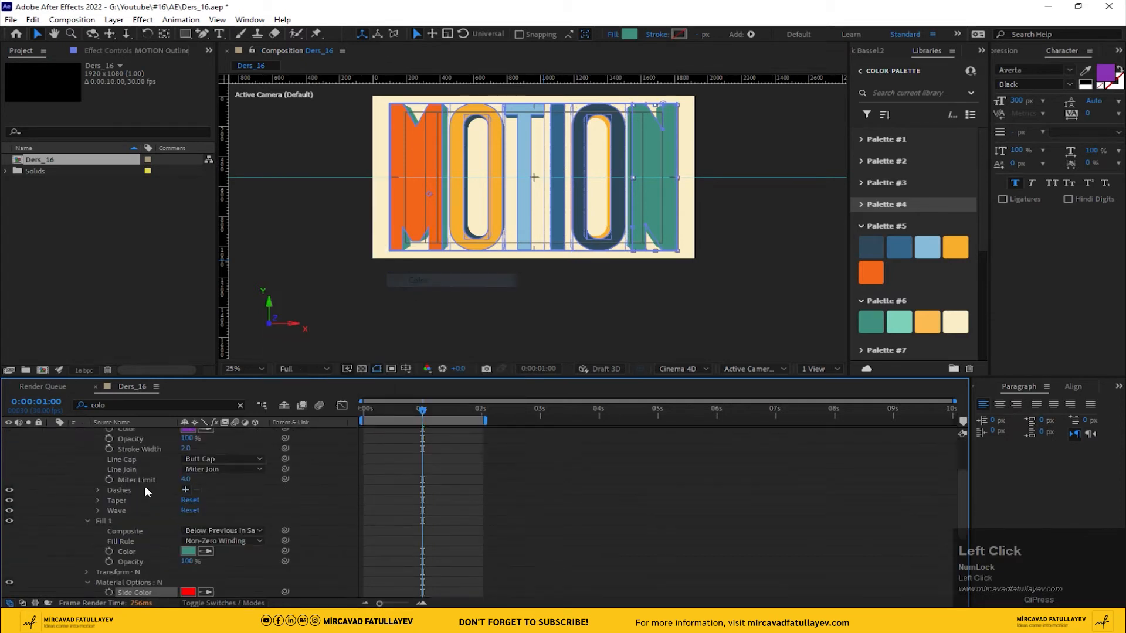
{"action": "scroll", "coordinate": [146, 516], "scroll_direction": "down", "scroll_amount": 3}
{"action": "left_click", "coordinate": [206, 500]}
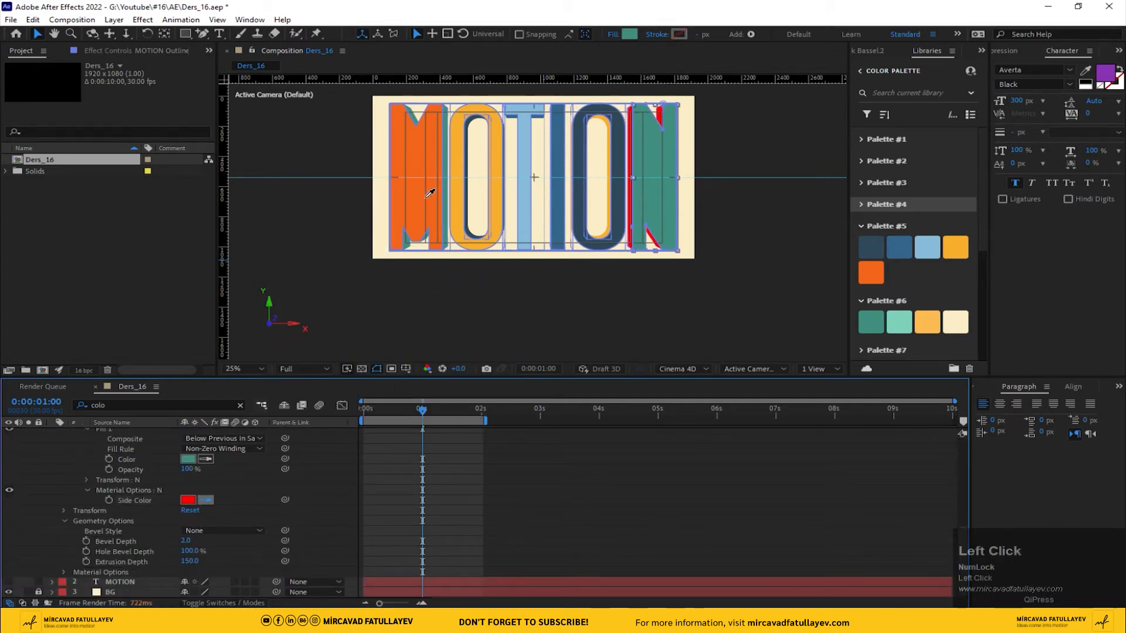
{"action": "left_click", "coordinate": [436, 164]}
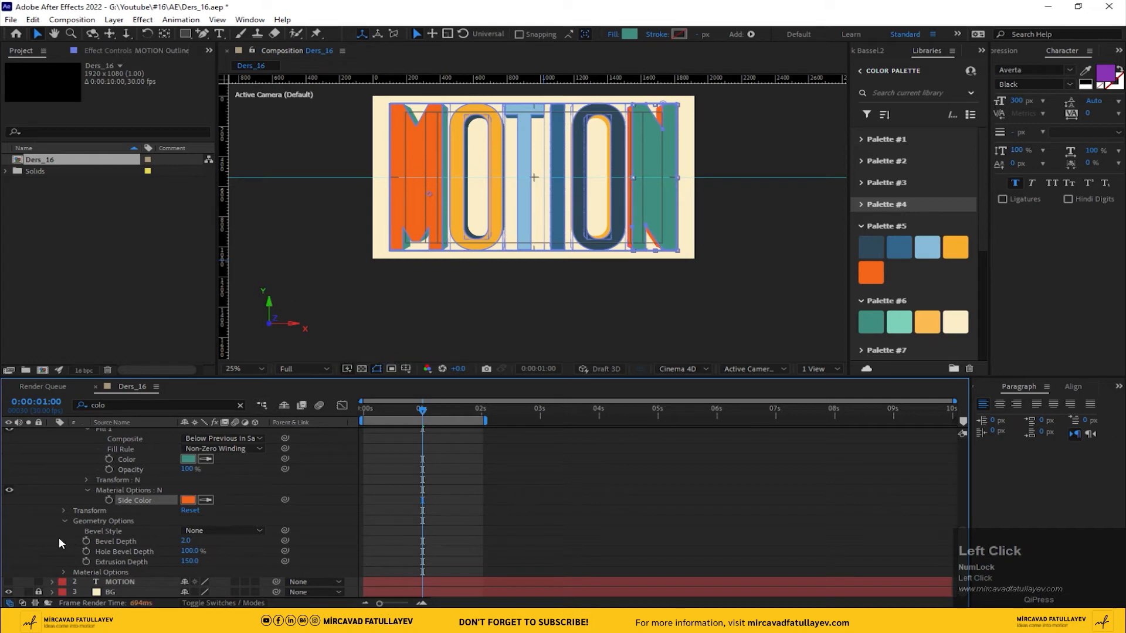
Collapse the N group and preview the animation from the first frame
{"action": "scroll", "coordinate": [59, 532], "scroll_direction": "up", "scroll_amount": 3}
{"action": "left_click", "coordinate": [75, 503]}
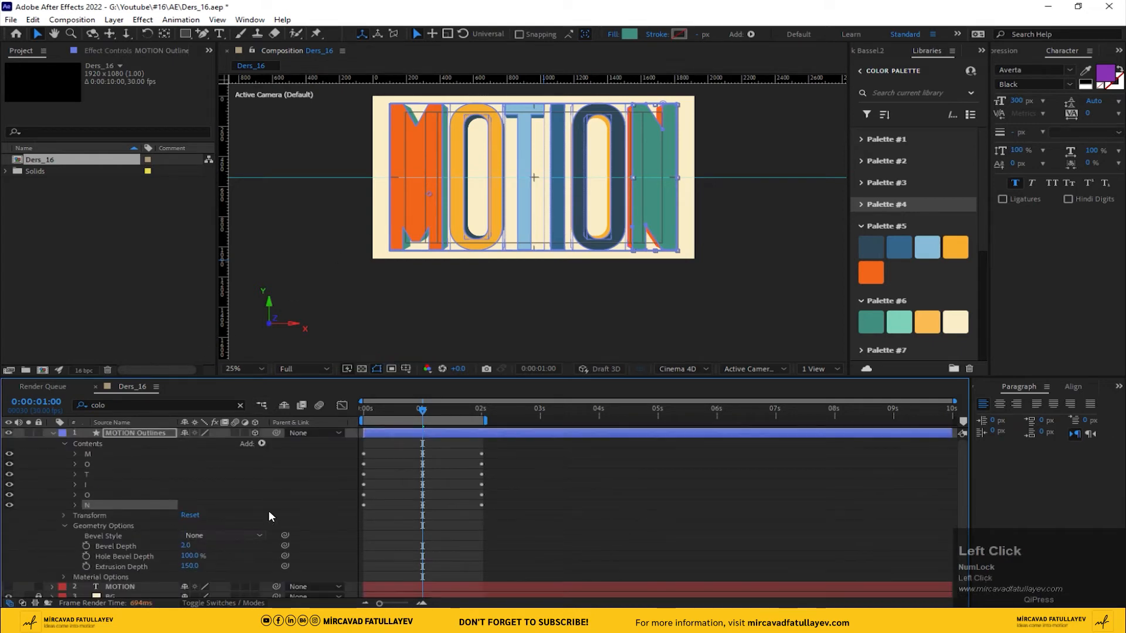
{"action": "left_click_drag", "start_coordinate": [424, 412], "coordinate": [336, 416]}
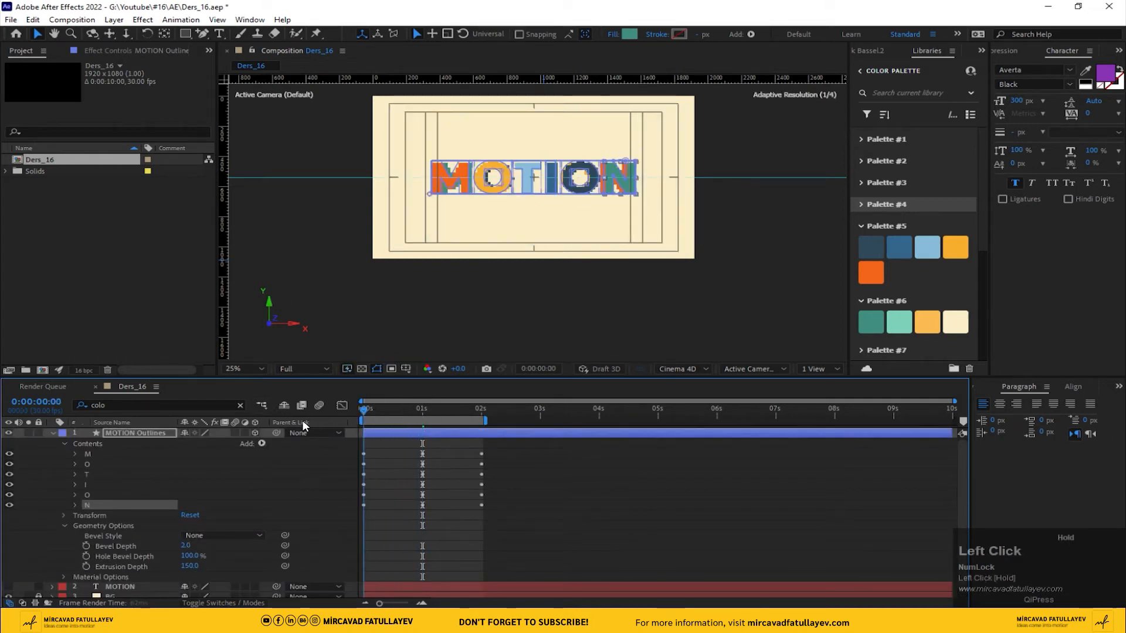
{"action": "key", "text": "space"}
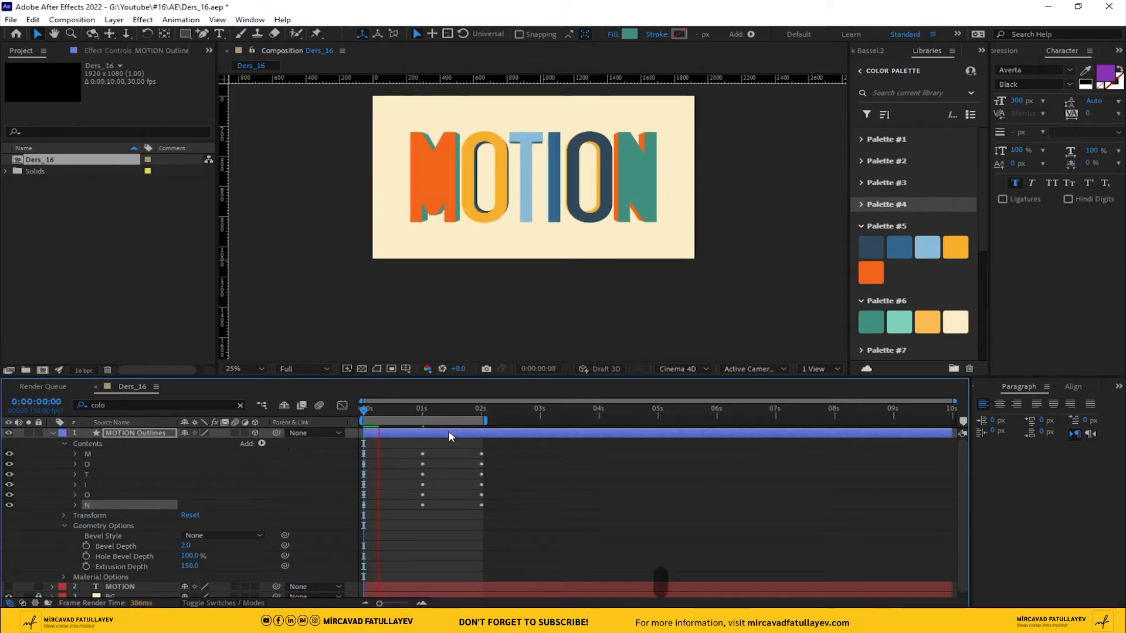
Keyframe the MOTION Outlines layer's Extrusion Depth at 150 on the first frame and 0 at one second
{"action": "left_click", "coordinate": [420, 413]}
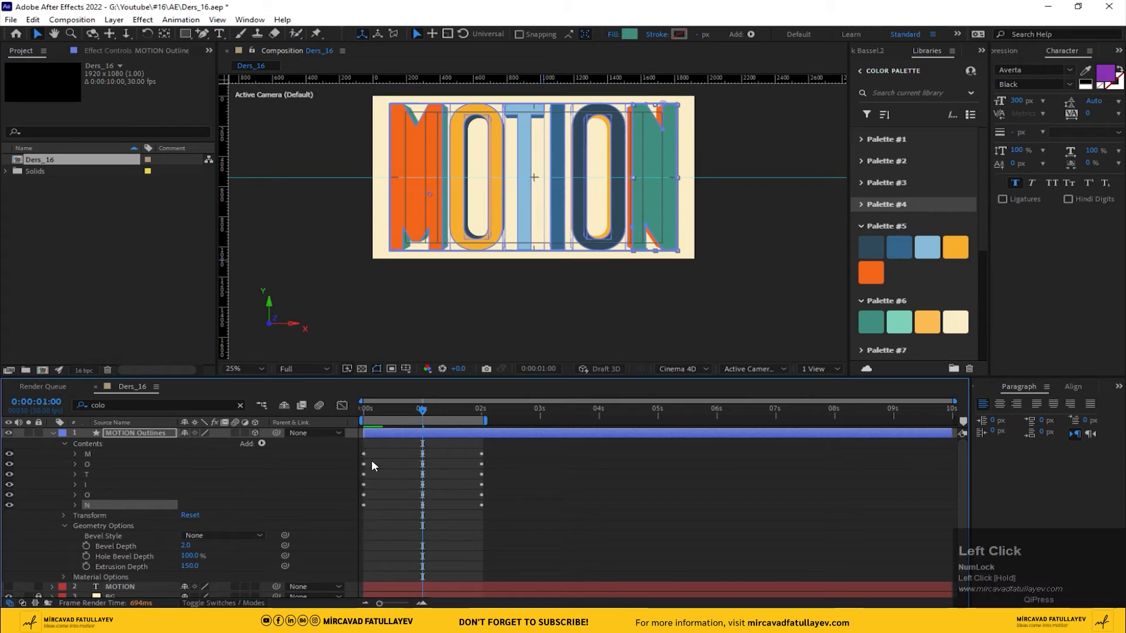
{"action": "left_click", "coordinate": [86, 565]}
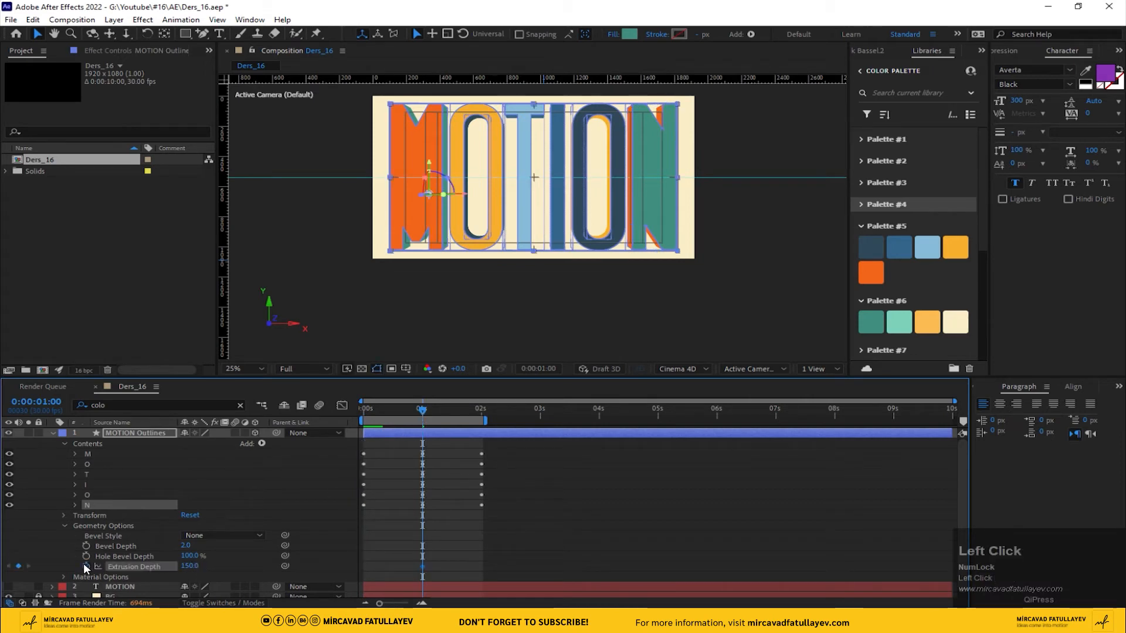
{"action": "left_click_drag", "start_coordinate": [426, 416], "coordinate": [130, 568]}
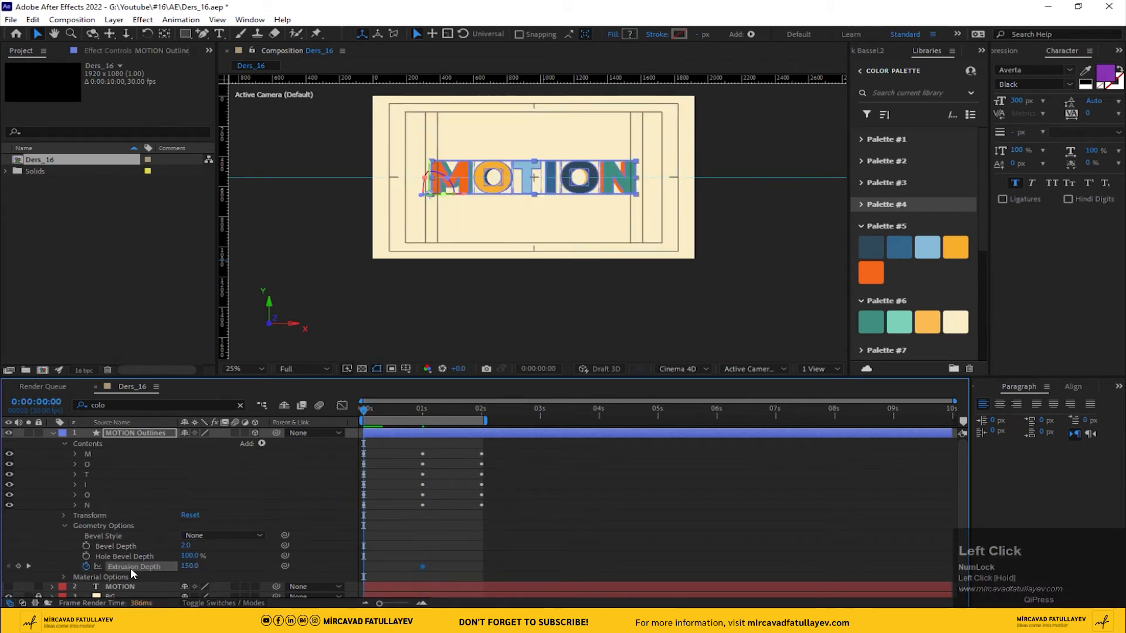
{"action": "left_click", "coordinate": [19, 565]}
{"action": "left_click", "coordinate": [28, 565]}
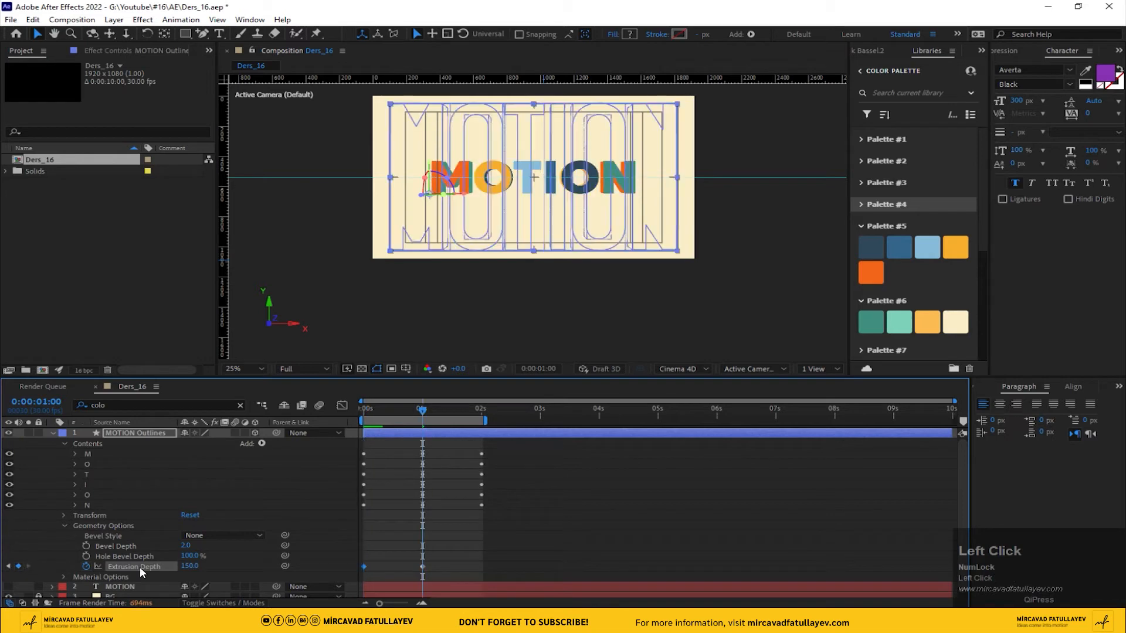
{"action": "left_click", "coordinate": [190, 565]}
{"action": "type", "text": "0"}
{"action": "key", "text": "Return"}
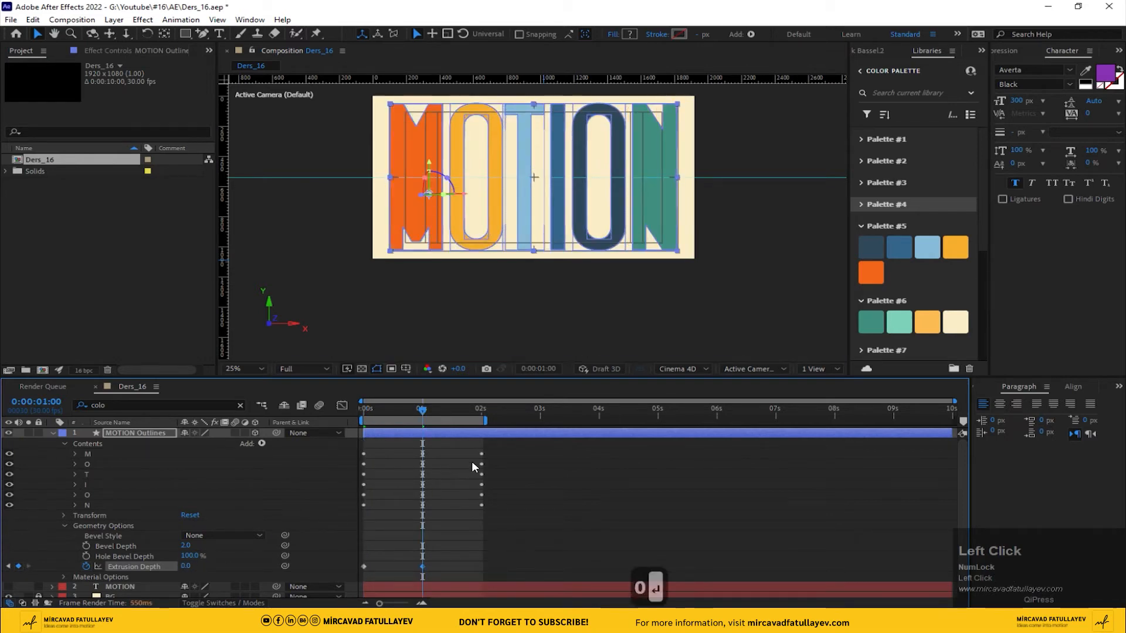
Add an Extrusion Depth keyframe of 150 at two seconds
{"action": "left_click", "coordinate": [478, 409]}
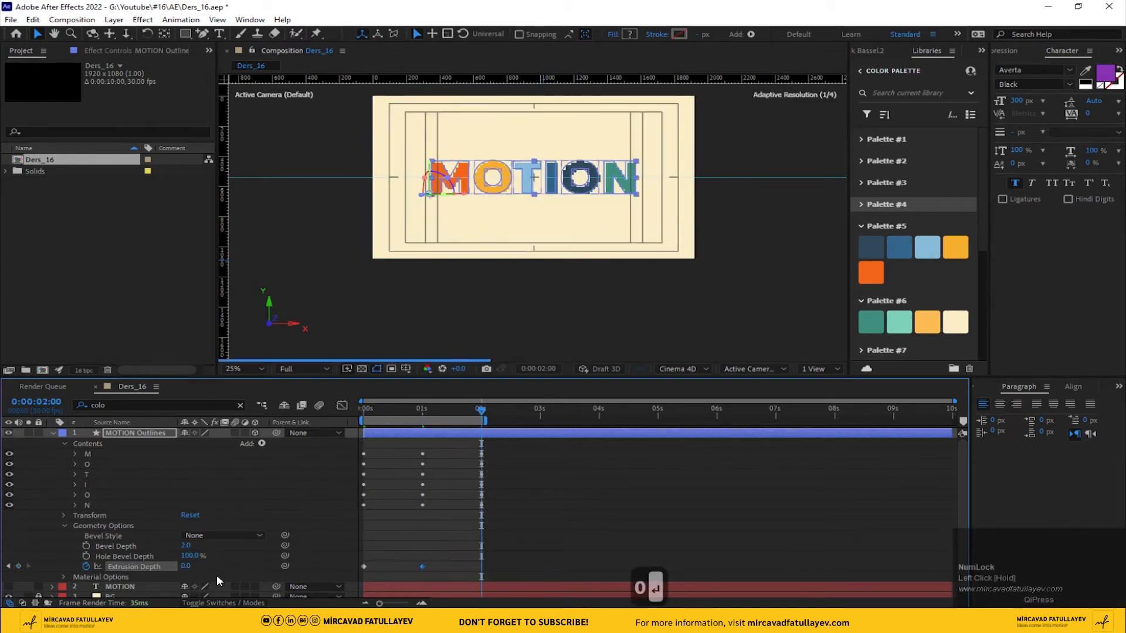
{"action": "left_click", "coordinate": [182, 566]}
{"action": "type", "text": "150"}
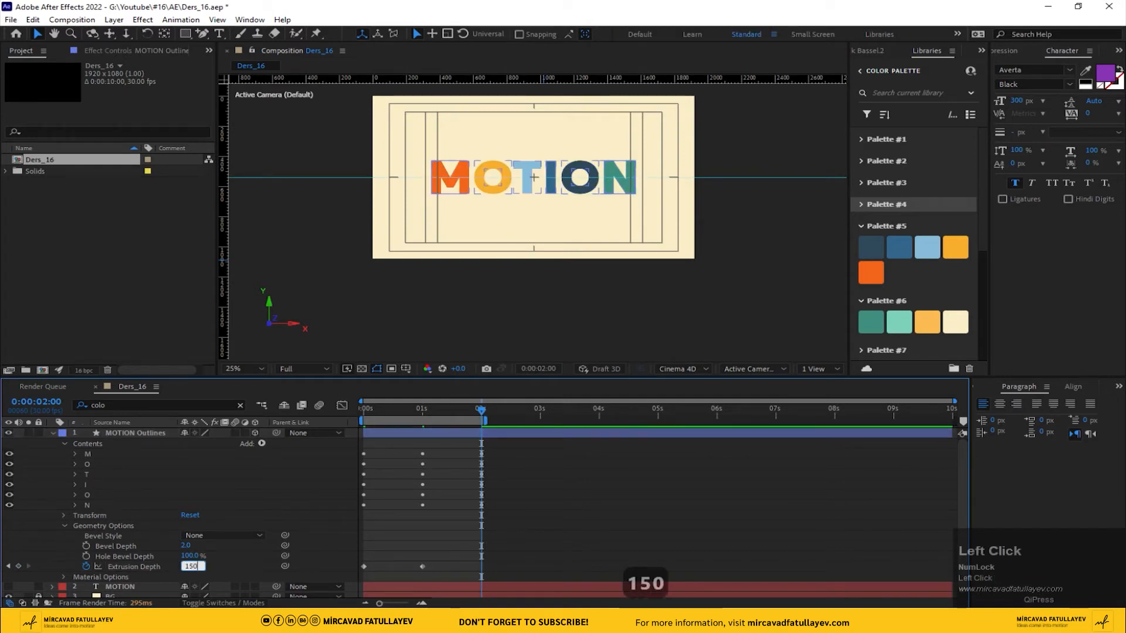
{"action": "key", "text": "Return"}
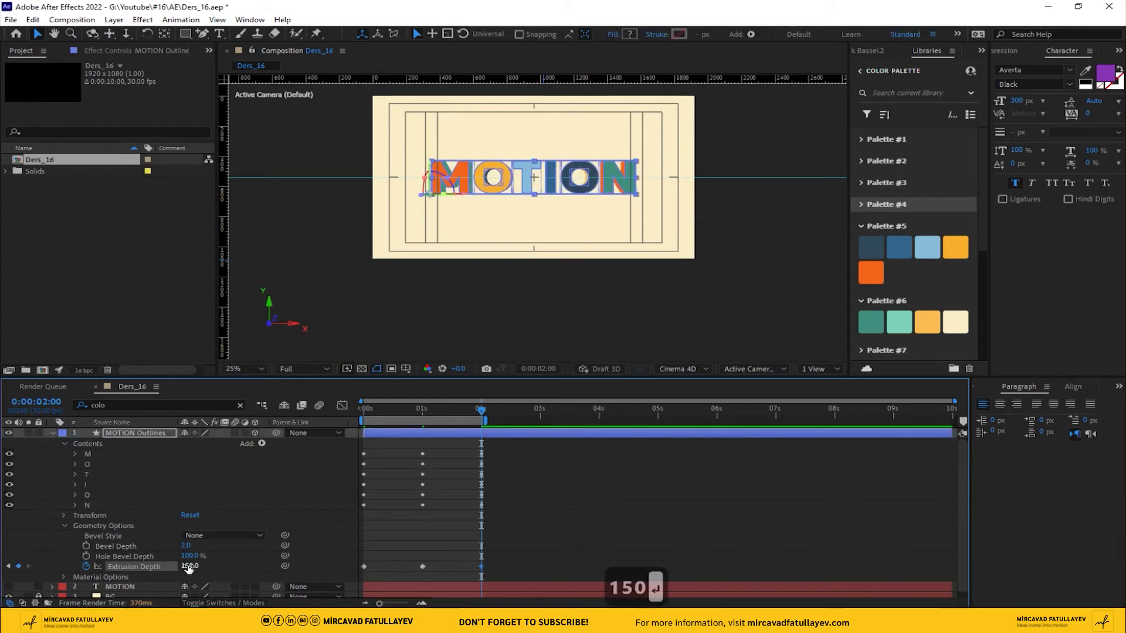
Set the incoming velocity influence of the one-second Extrusion Depth keyframe to 80%
{"action": "left_click", "coordinate": [423, 566]}
{"action": "right_click", "coordinate": [423, 567]}
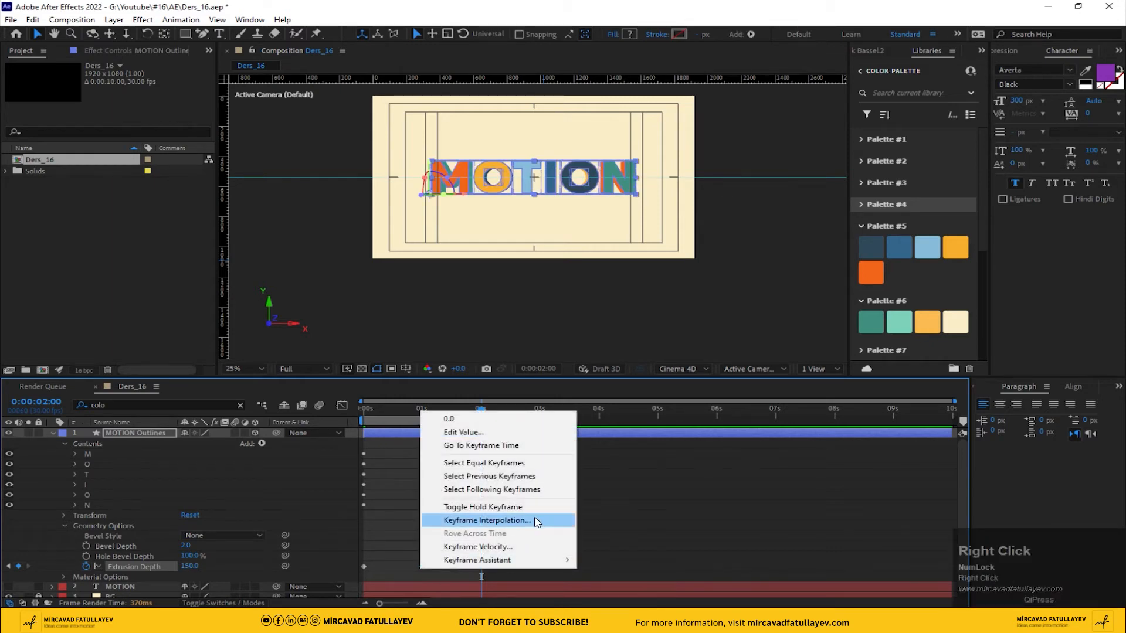
{"action": "left_click", "coordinate": [525, 547]}
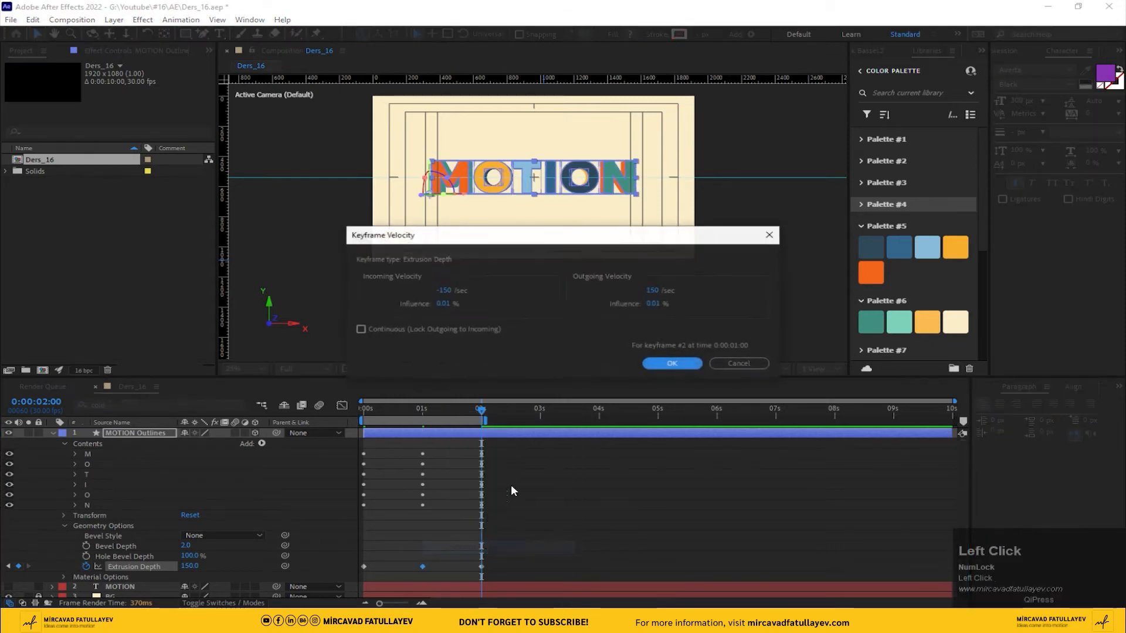
{"action": "left_click", "coordinate": [443, 304]}
{"action": "type", "text": "80"}
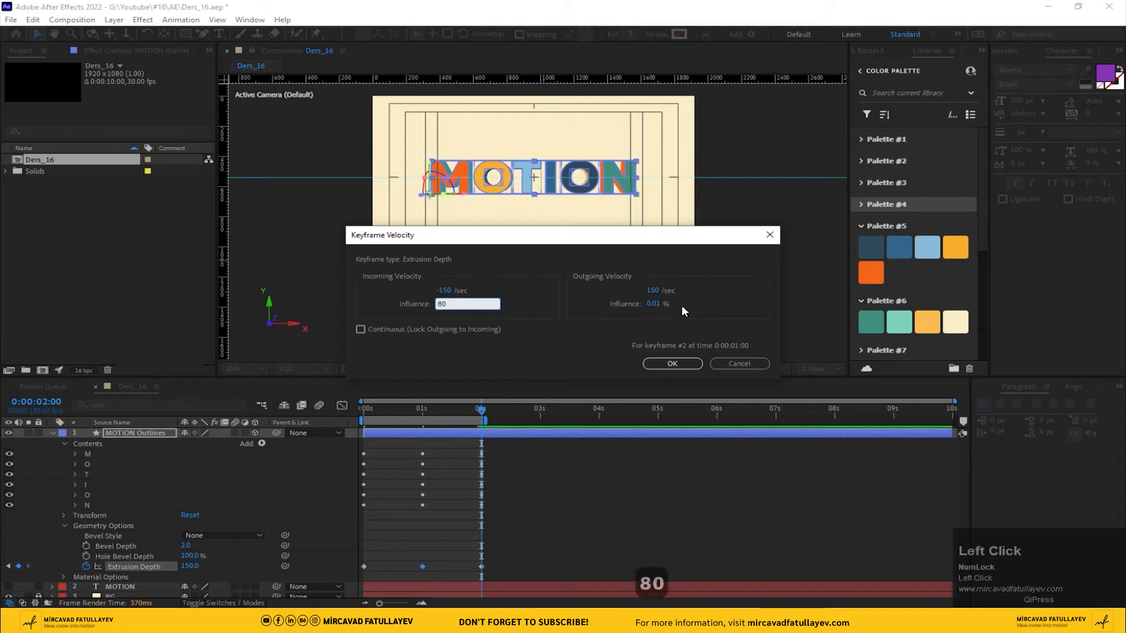
{"action": "left_click", "coordinate": [674, 363]}
{"action": "left_click", "coordinate": [546, 536]}
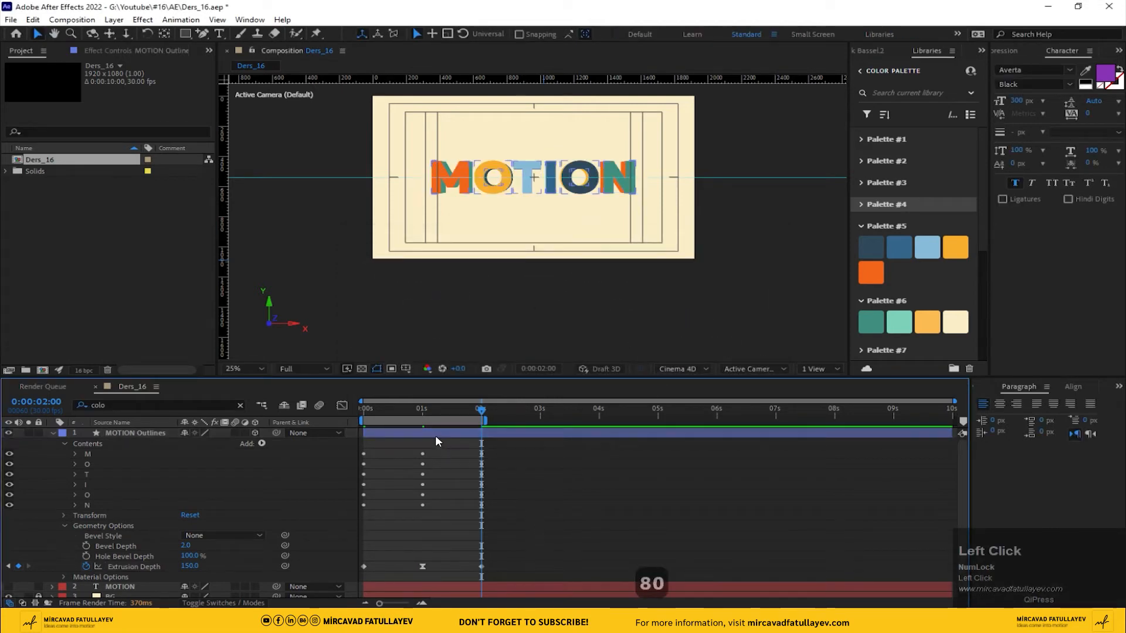
Play the animation from the first frame to check the changing extrusion depth
{"action": "left_click_drag", "start_coordinate": [428, 411], "coordinate": [179, 469]}
{"action": "key", "text": "space"}
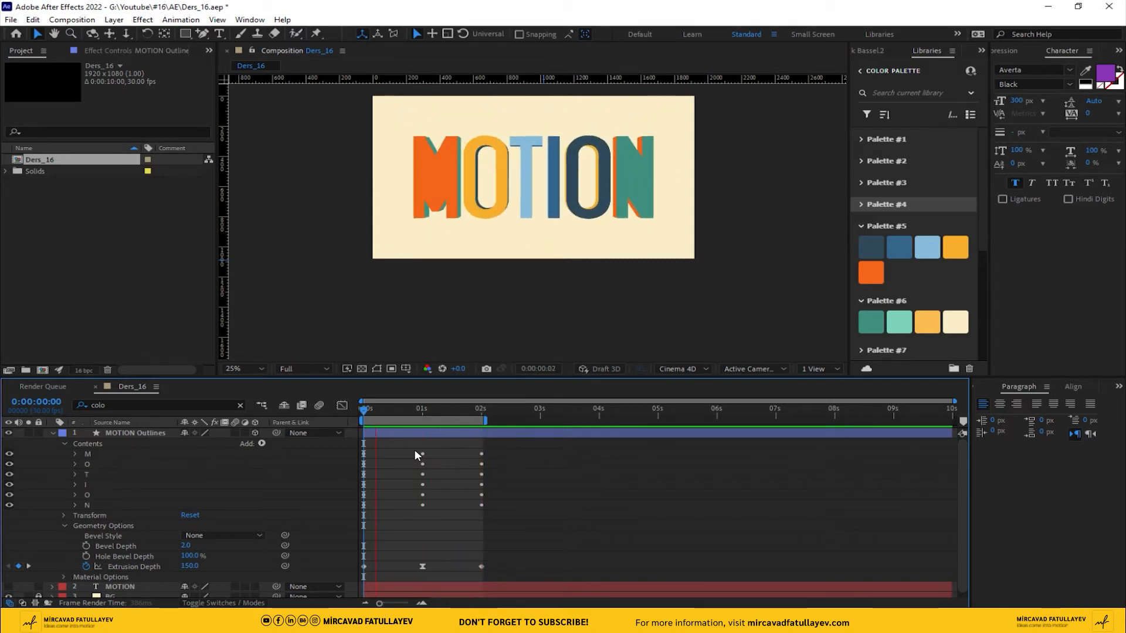
{"action": "left_click", "coordinate": [410, 411]}
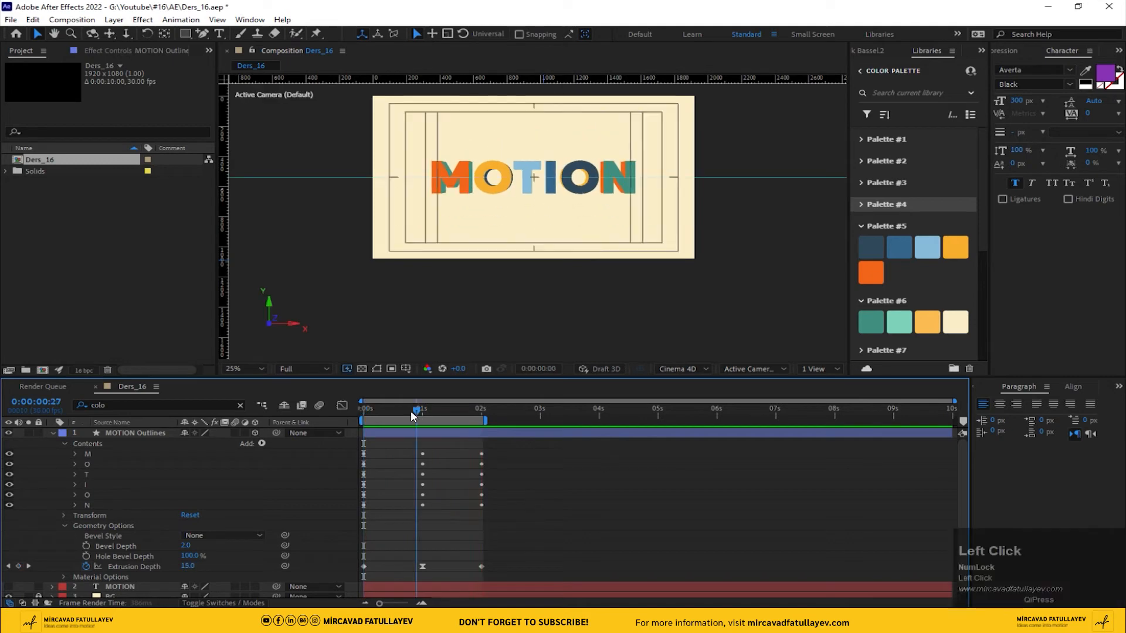
Reveal only the keyframed properties of the MOTION Outlines layer and select the first letter's Path keyframes
{"action": "left_click", "coordinate": [125, 435]}
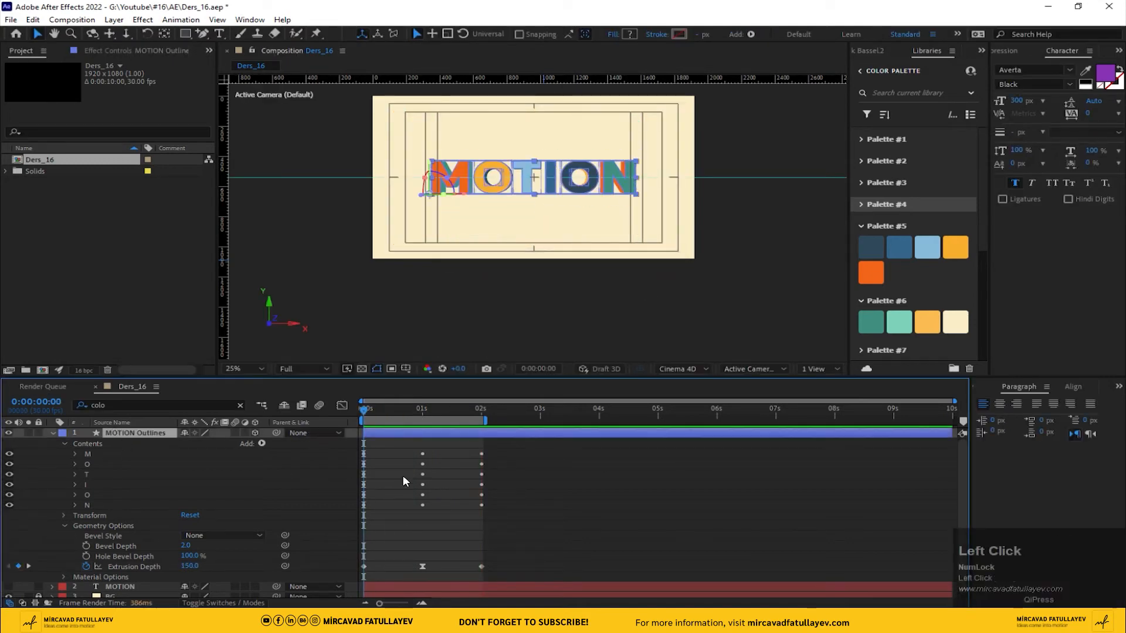
{"action": "key", "text": "u"}
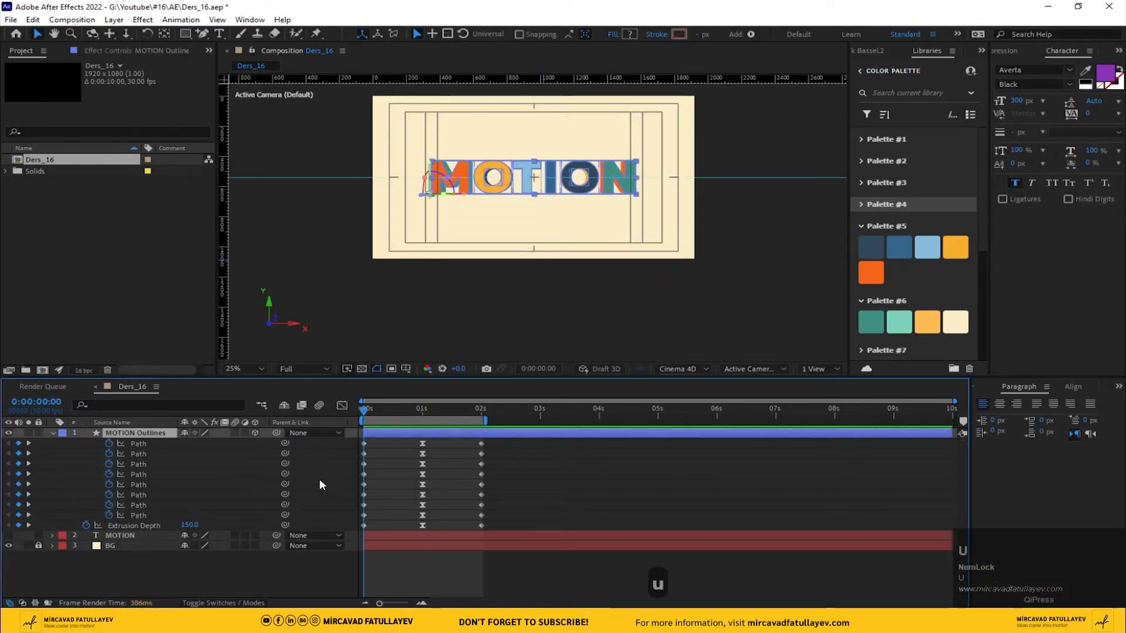
{"action": "left_click", "coordinate": [146, 443]}
{"action": "scroll", "coordinate": [391, 195], "scroll_direction": "up", "scroll_amount": 2}
{"action": "middle_click", "coordinate": [391, 196]}
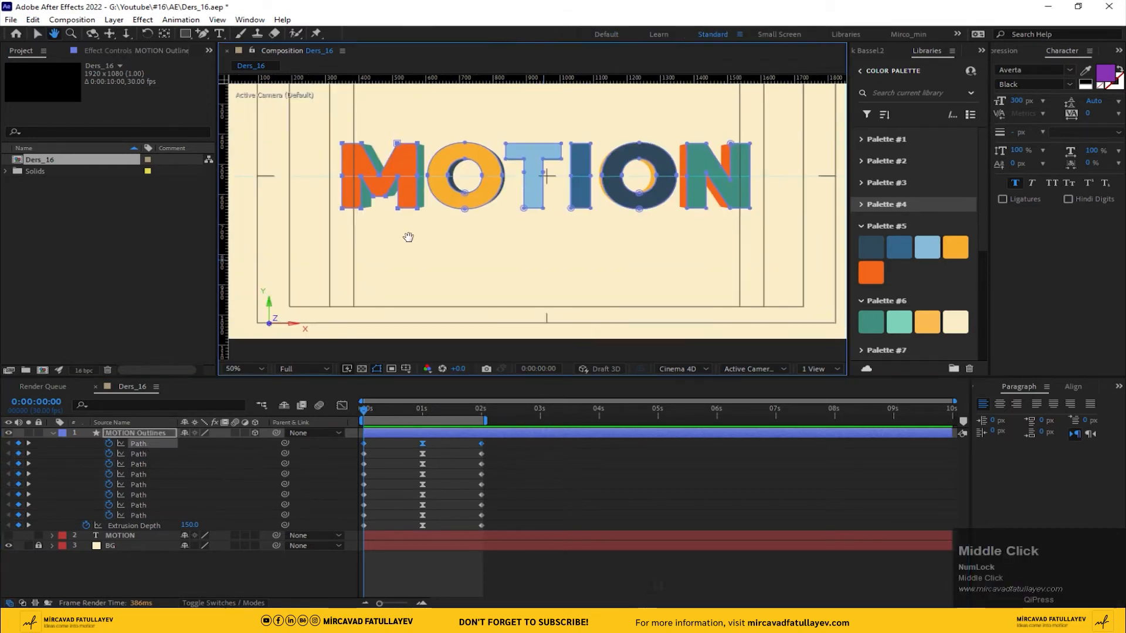
Delay the Path keyframes of every letter except the M by three frames, starting them at 0:00:00:03
{"action": "key", "text": "Page_Down"}
{"action": "key", "text": "Page_Down"}
{"action": "key", "text": "Page_Down"}
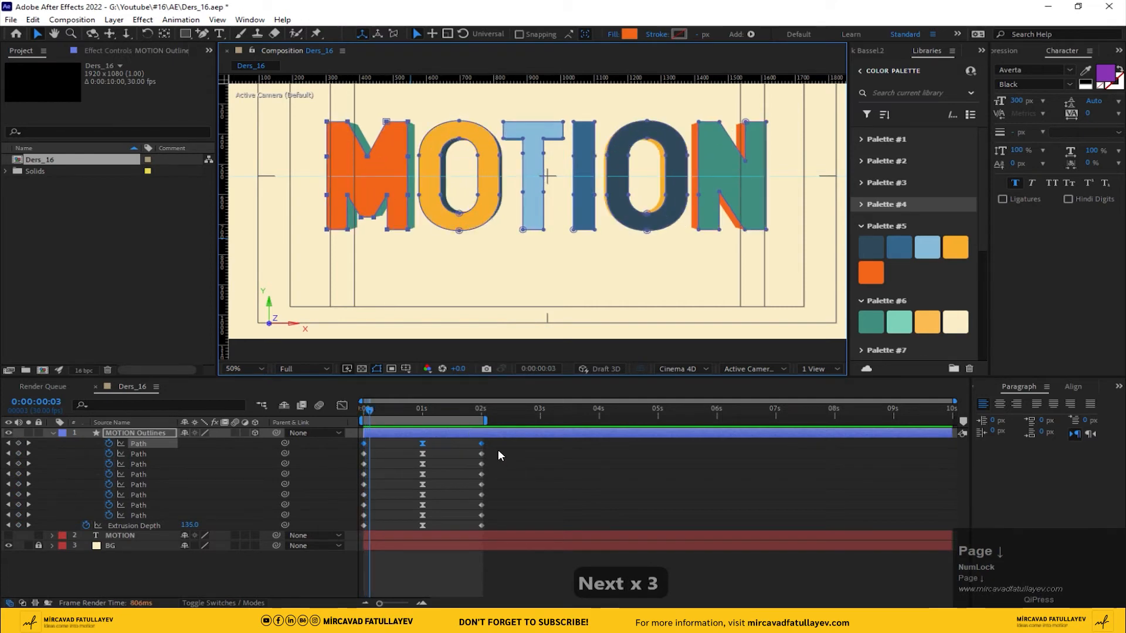
{"action": "left_click_drag", "start_coordinate": [498, 449], "coordinate": [368, 514]}
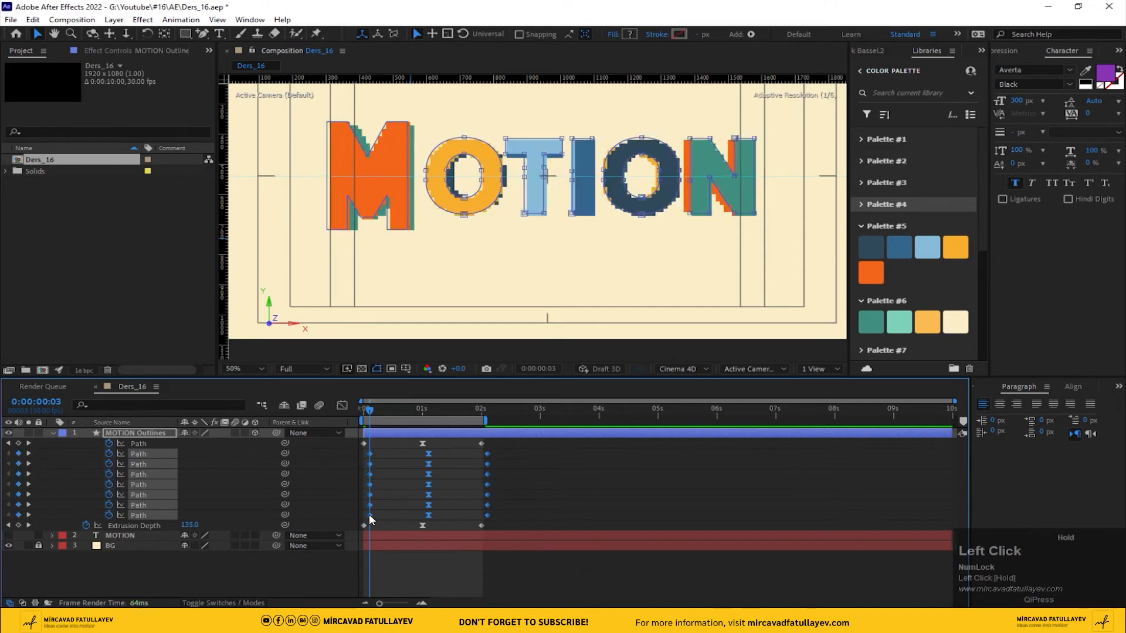
Shift the Path keyframes from the first O's inner outline through the N to start at 0:00:00:06, and those from T through N at 0:00:00:09
{"action": "key", "text": "Page_Down"}
{"action": "key", "text": "Page_Down"}
{"action": "key", "text": "Page_Down"}
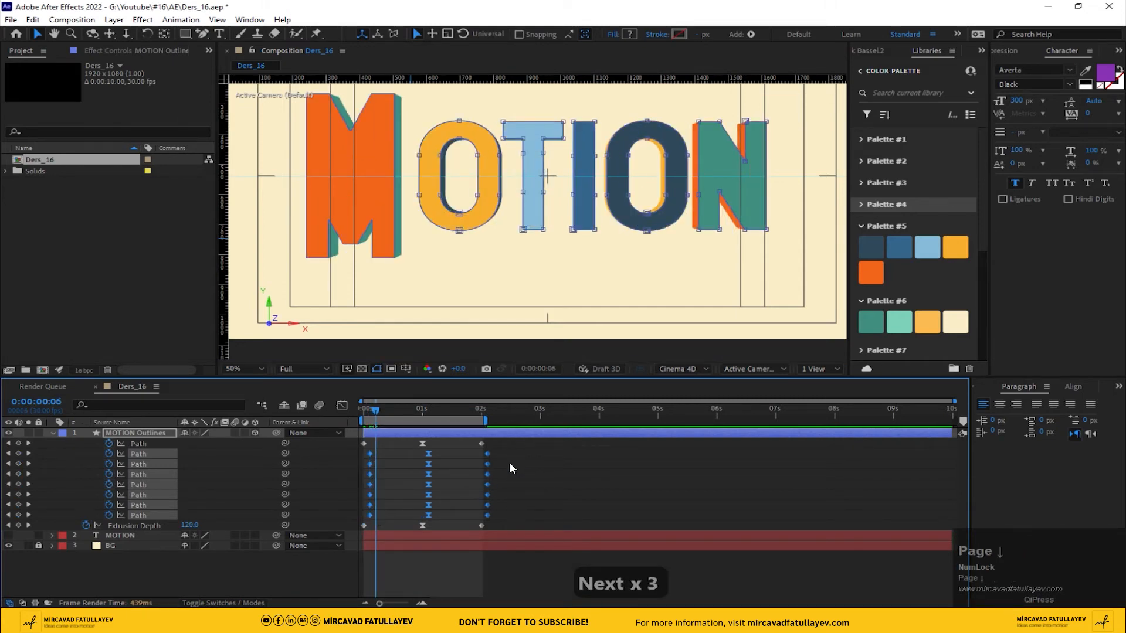
{"action": "left_click_drag", "start_coordinate": [507, 464], "coordinate": [375, 515]}
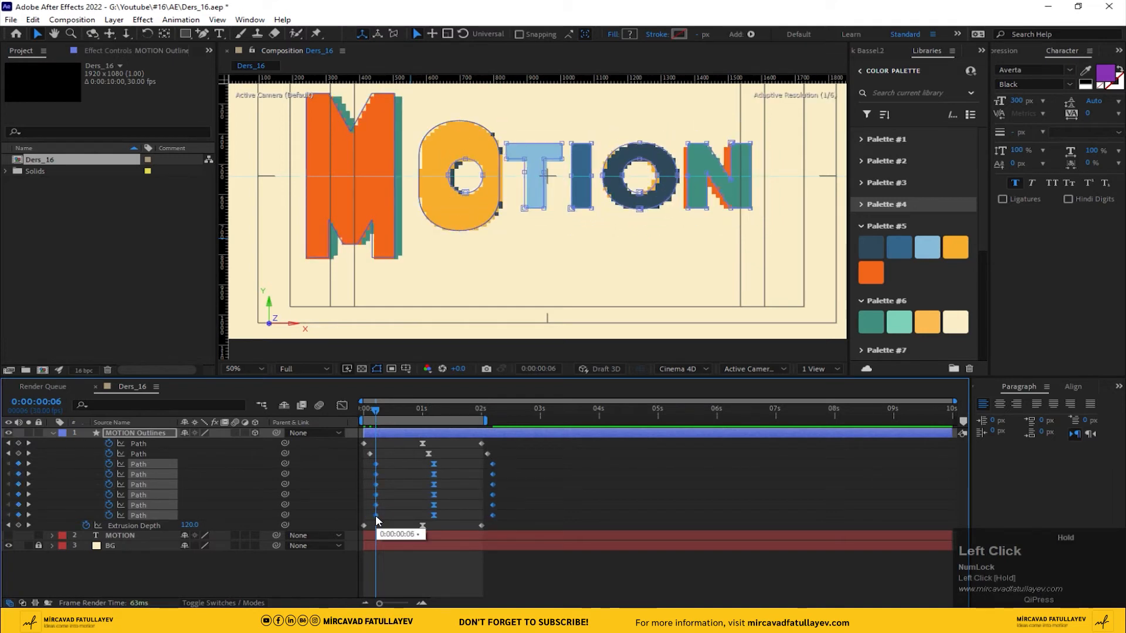
{"action": "key", "text": "Page_Down"}
{"action": "key", "text": "Page_Down"}
{"action": "key", "text": "Page_Down"}
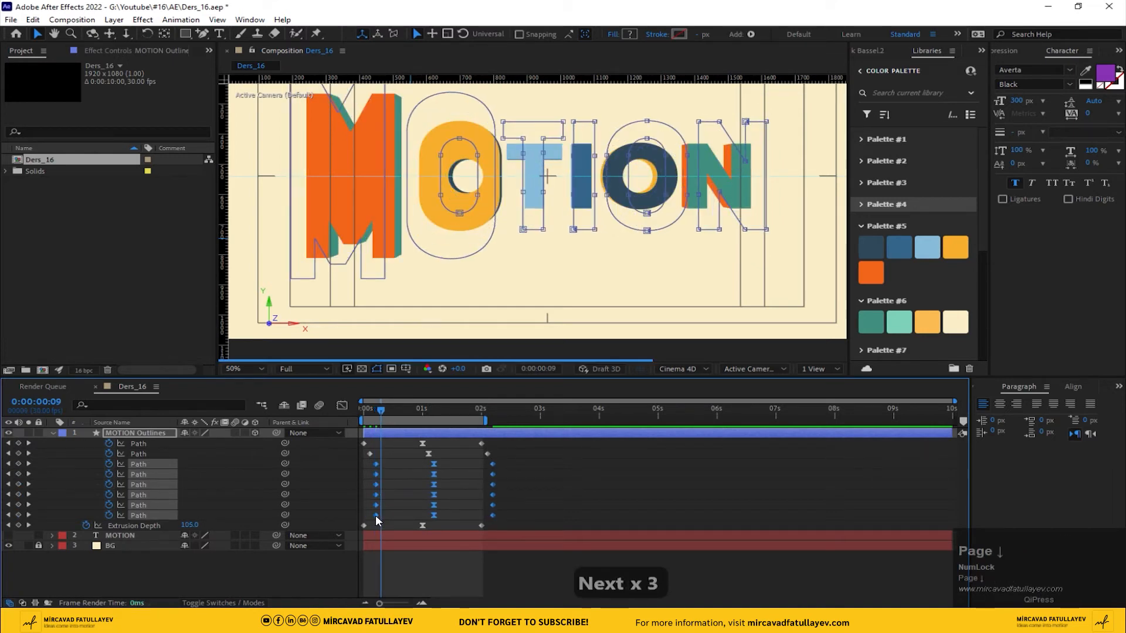
{"action": "left_click_drag", "start_coordinate": [511, 473], "coordinate": [365, 516]}
Delay the Path keyframes from the I through the N to start at 0:00:00:12, and those of the second O and the N at 0:00:00:15
{"action": "key", "text": "Page_Down"}
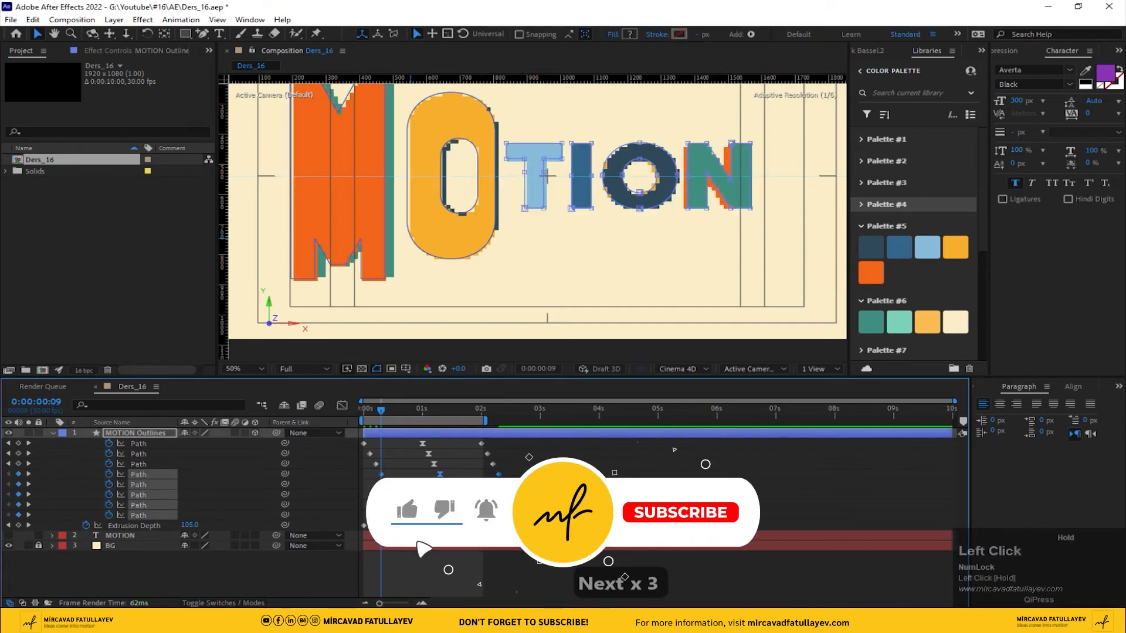
{"action": "key", "text": "Page_Down"}
{"action": "key", "text": "Page_Down"}
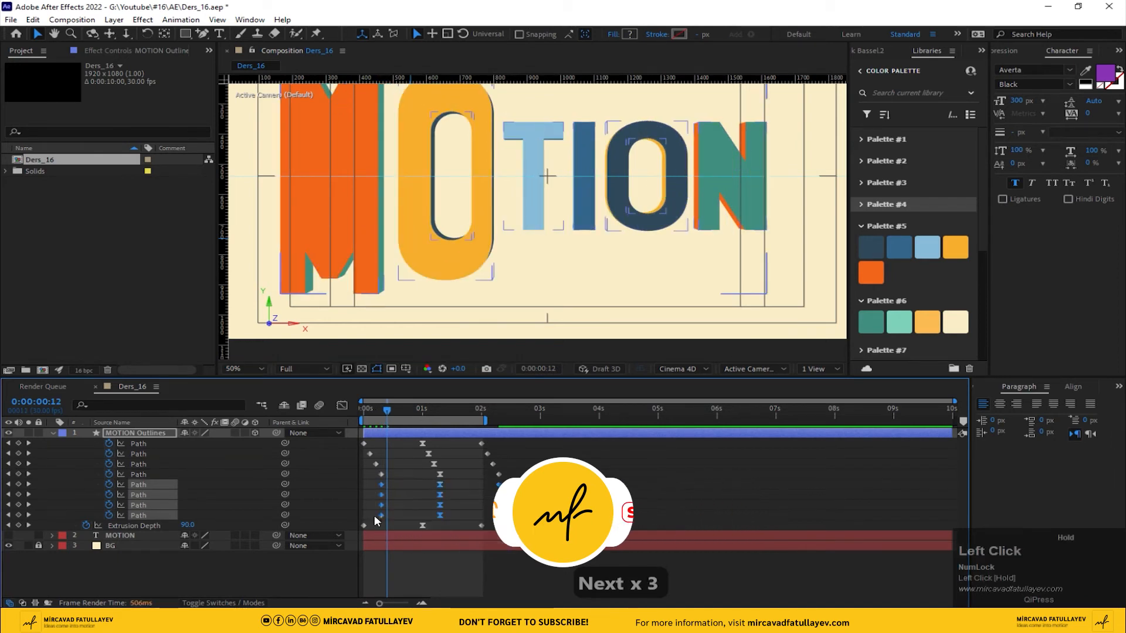
{"action": "left_click_drag", "start_coordinate": [381, 514], "coordinate": [385, 514]}
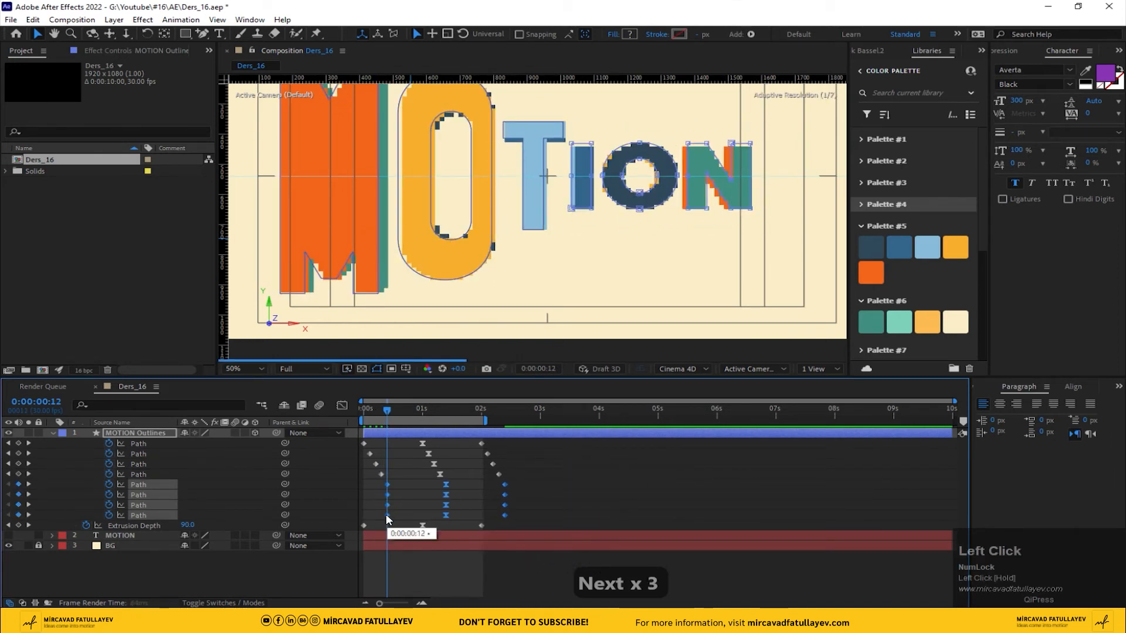
{"action": "key", "text": "Page_Down"}
{"action": "key", "text": "Page_Down"}
{"action": "key", "text": "Page_Down"}
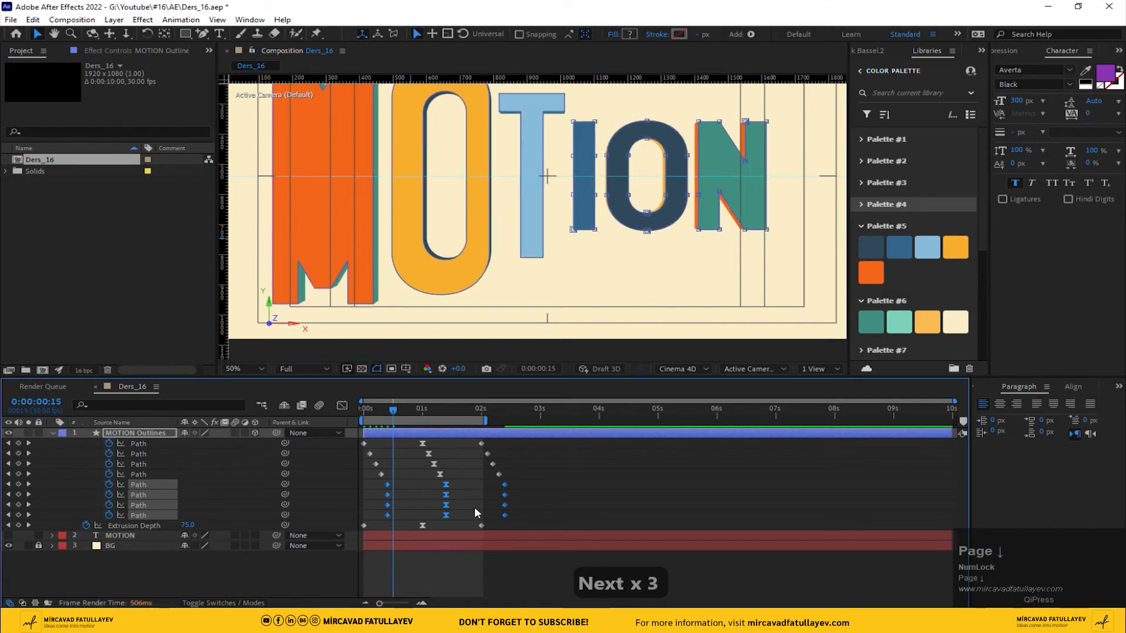
{"action": "left_click_drag", "start_coordinate": [472, 507], "coordinate": [515, 491]}
{"action": "left_click_drag", "start_coordinate": [437, 511], "coordinate": [390, 515]}
Delay the Path keyframes of the second O's inner outline to start at 0:00:00:18 and those of the N at 0:00:00:21
{"action": "key", "text": "Page_Down"}
{"action": "key", "text": "Page_Down"}
{"action": "key", "text": "Page_Down"}
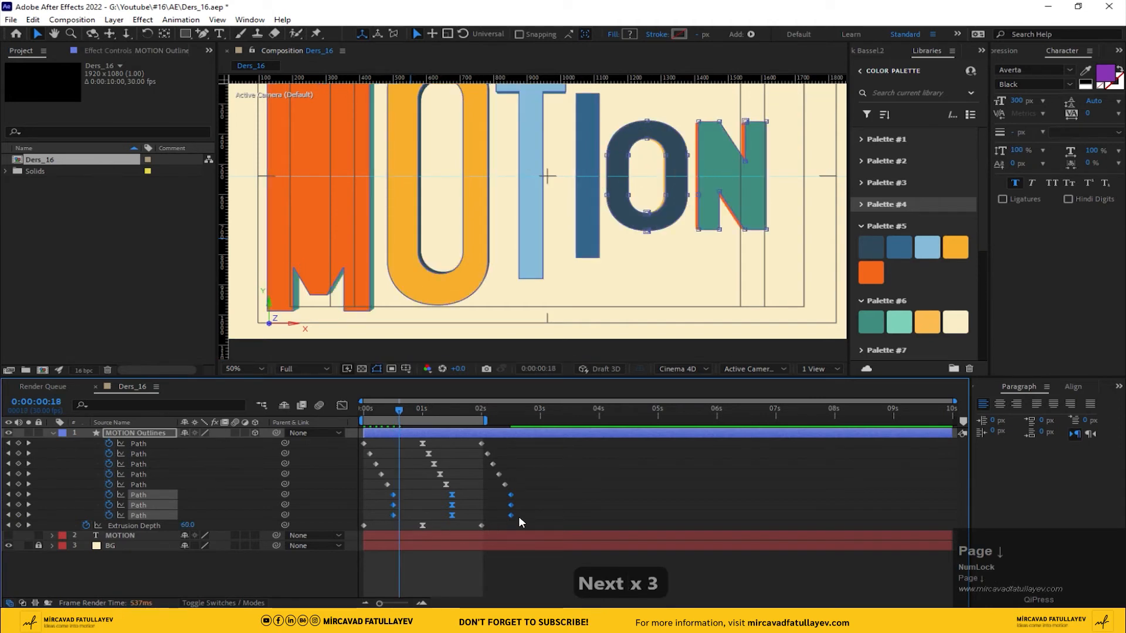
{"action": "left_click_drag", "start_coordinate": [525, 503], "coordinate": [398, 522]}
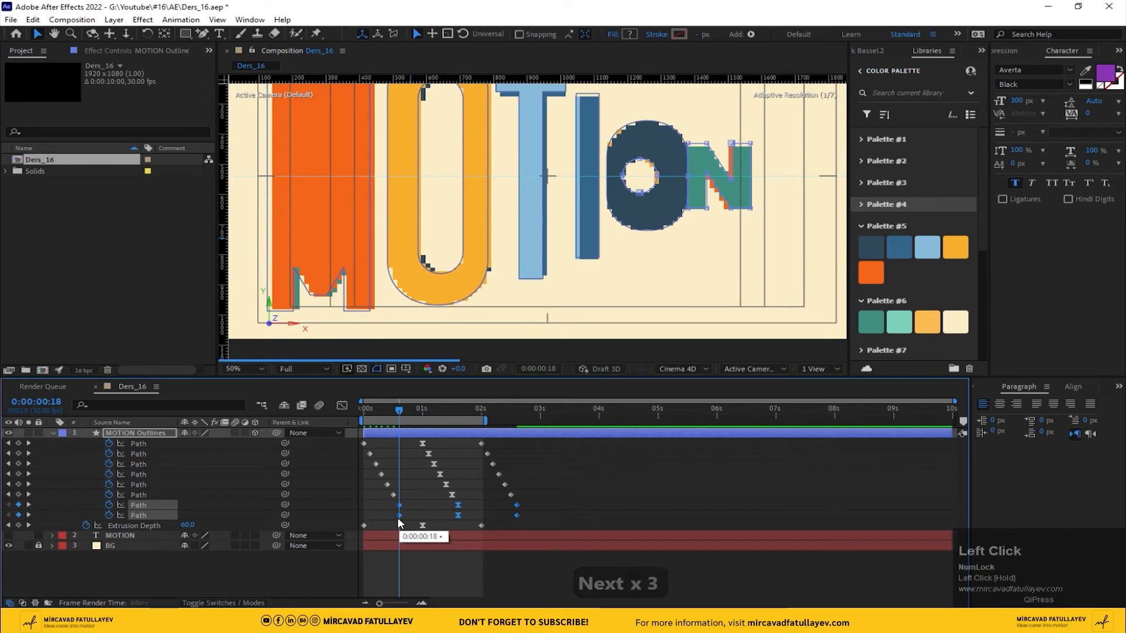
{"action": "key", "text": "Page_Down"}
{"action": "key", "text": "Page_Down"}
{"action": "key", "text": "Page_Down"}
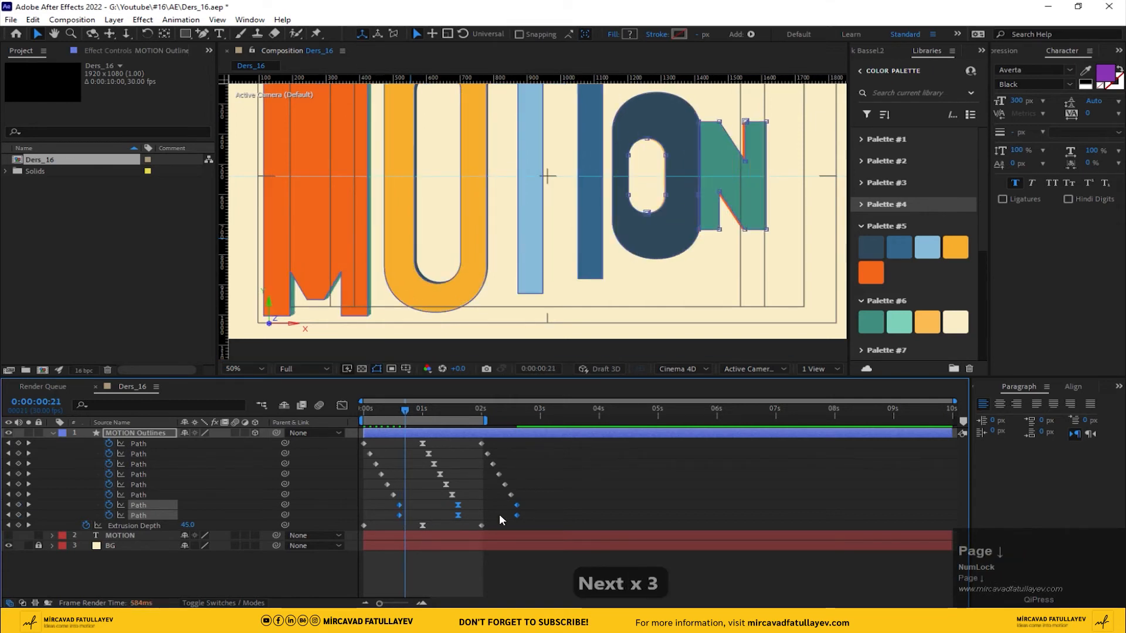
{"action": "left_click_drag", "start_coordinate": [535, 516], "coordinate": [406, 513]}
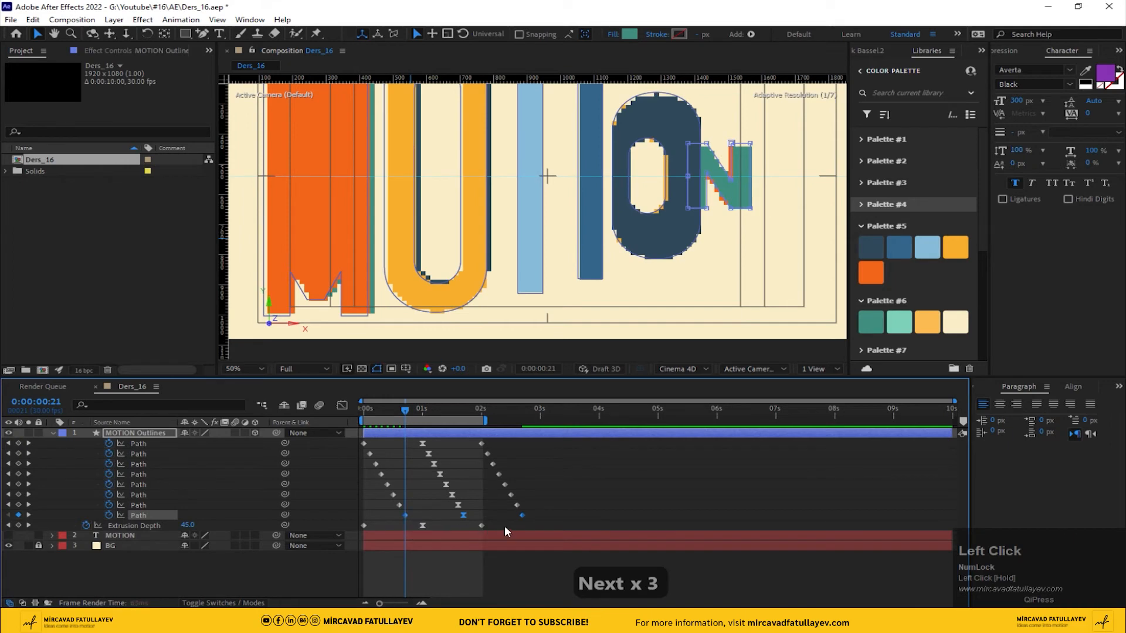
{"action": "left_click", "coordinate": [522, 526]}
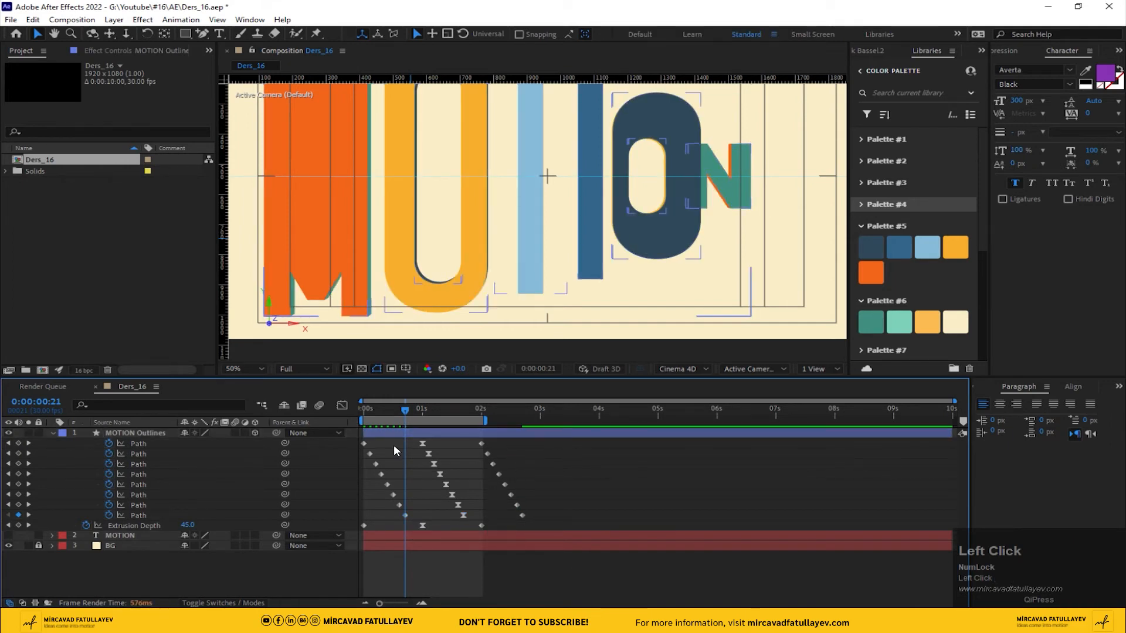
Extend the work area end to 0:00:02:21 and move the last Extrusion Depth keyframe to that time
{"action": "left_click_drag", "start_coordinate": [487, 417], "coordinate": [525, 422]}
{"action": "left_click", "coordinate": [522, 408]}
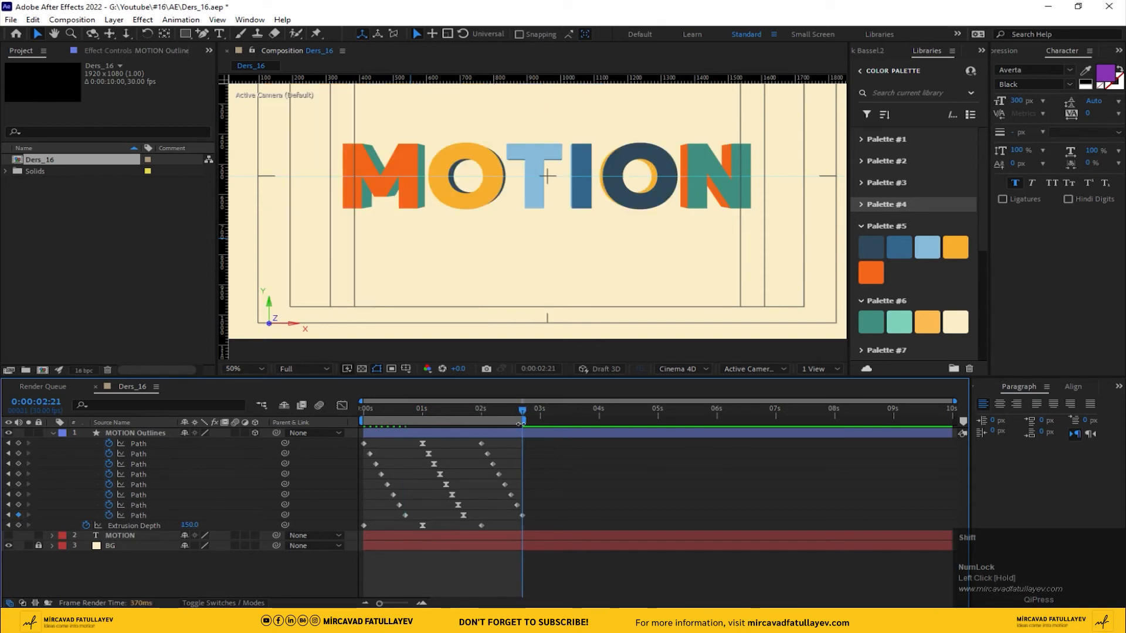
{"action": "left_click", "coordinate": [481, 525]}
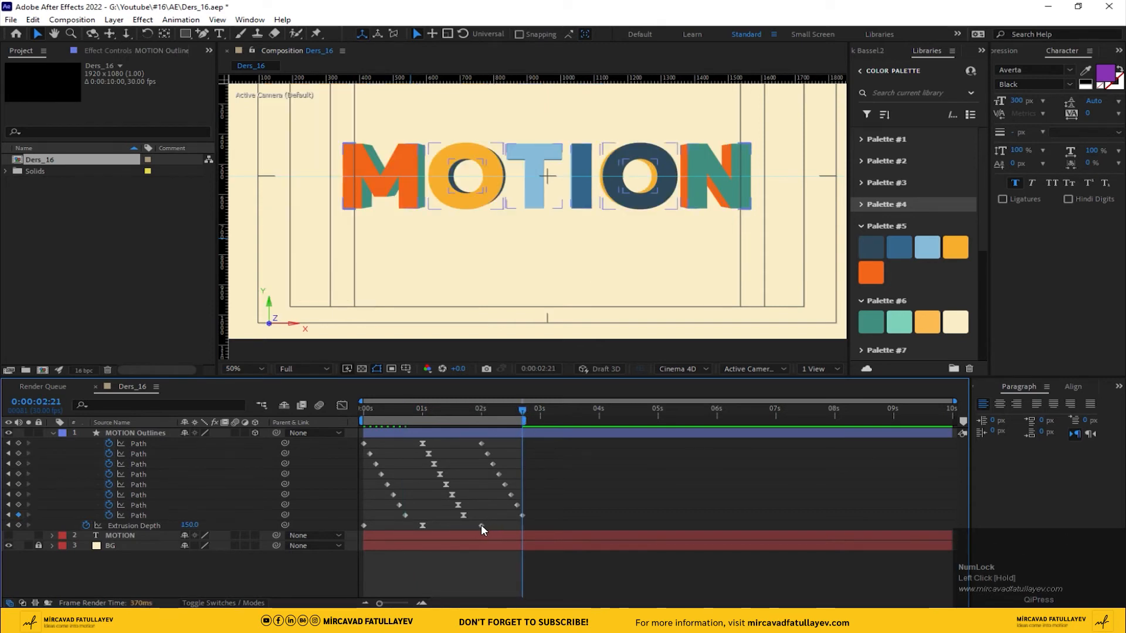
{"action": "left_click_drag", "start_coordinate": [480, 526], "coordinate": [523, 525]}
Move the middle Extrusion Depth keyframe to 0:00:01:12
{"action": "left_click", "coordinate": [521, 411]}
{"action": "left_click_drag", "start_coordinate": [522, 414], "coordinate": [446, 415]}
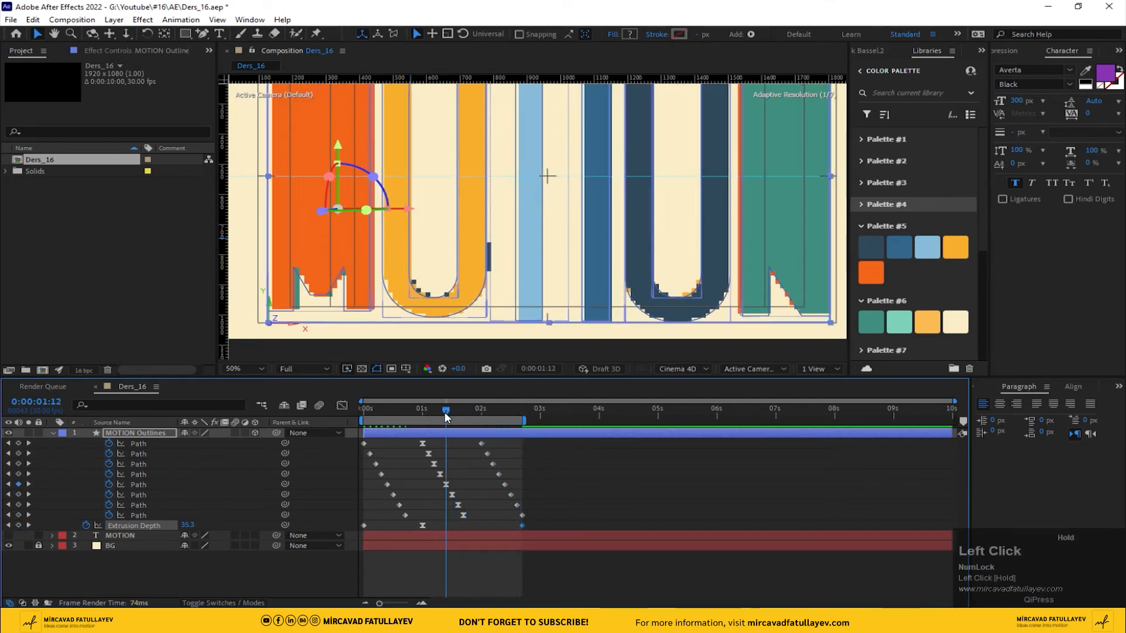
{"action": "left_click_drag", "start_coordinate": [422, 525], "coordinate": [445, 527]}
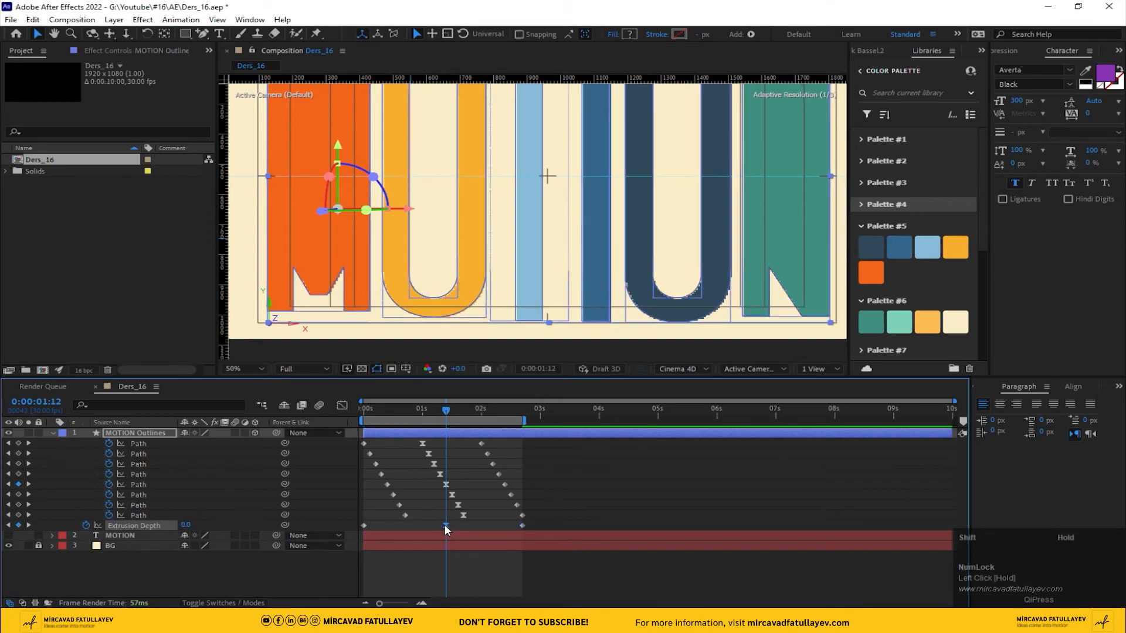
Fit the composition in the viewer and play the animation from the first frame to check the staggered letters
{"action": "left_click", "coordinate": [252, 369]}
{"action": "left_click", "coordinate": [262, 397]}
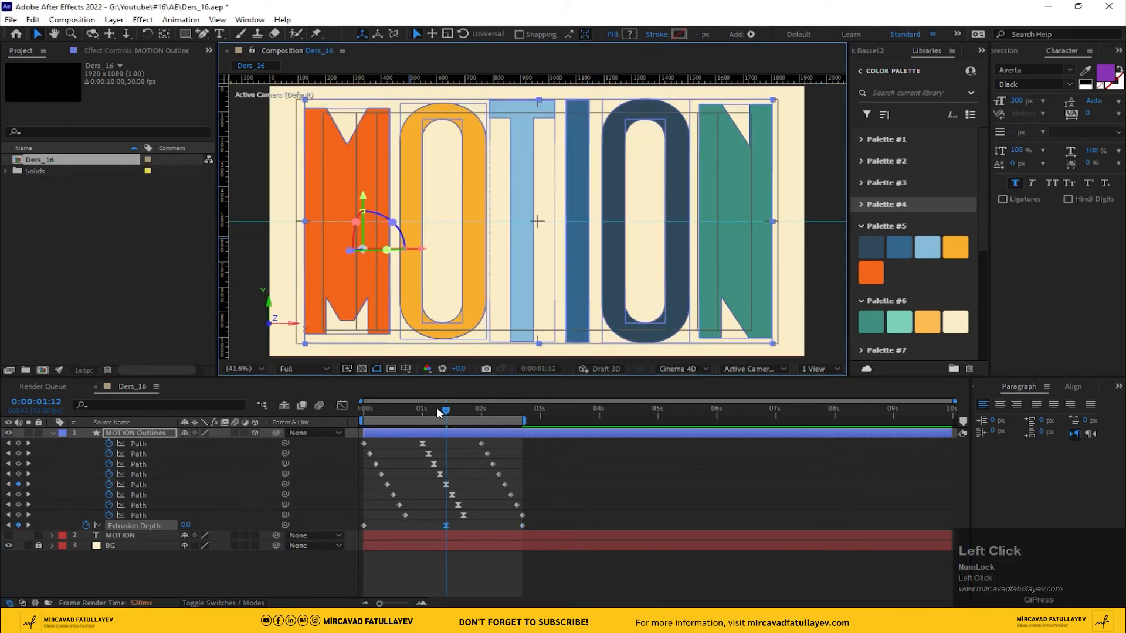
{"action": "key", "text": "space"}
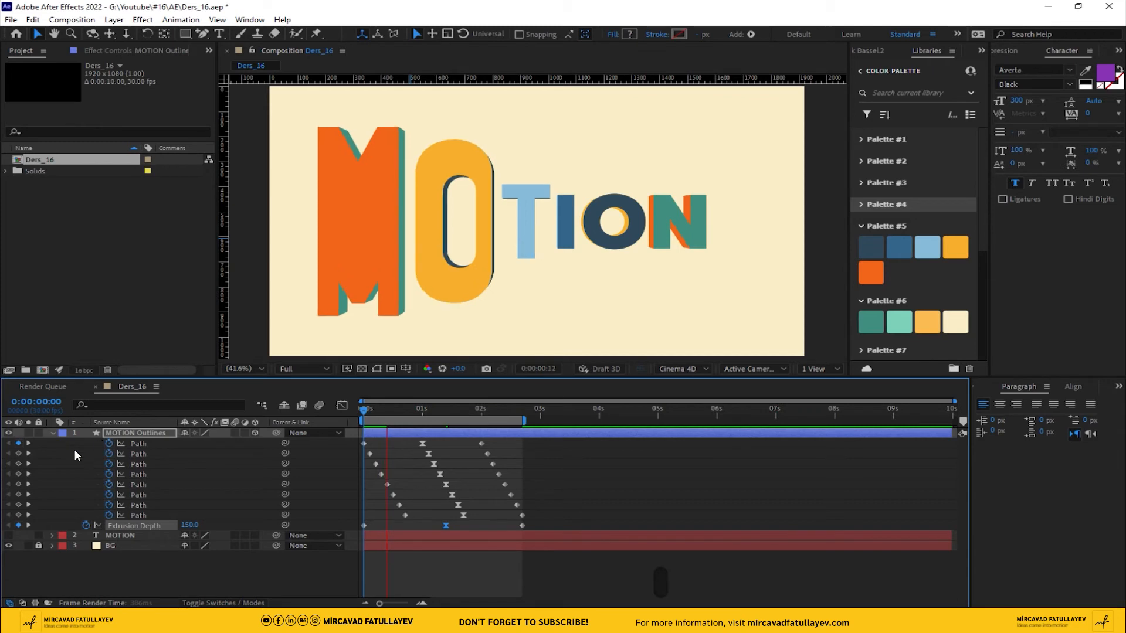
{"action": "left_click", "coordinate": [387, 405]}
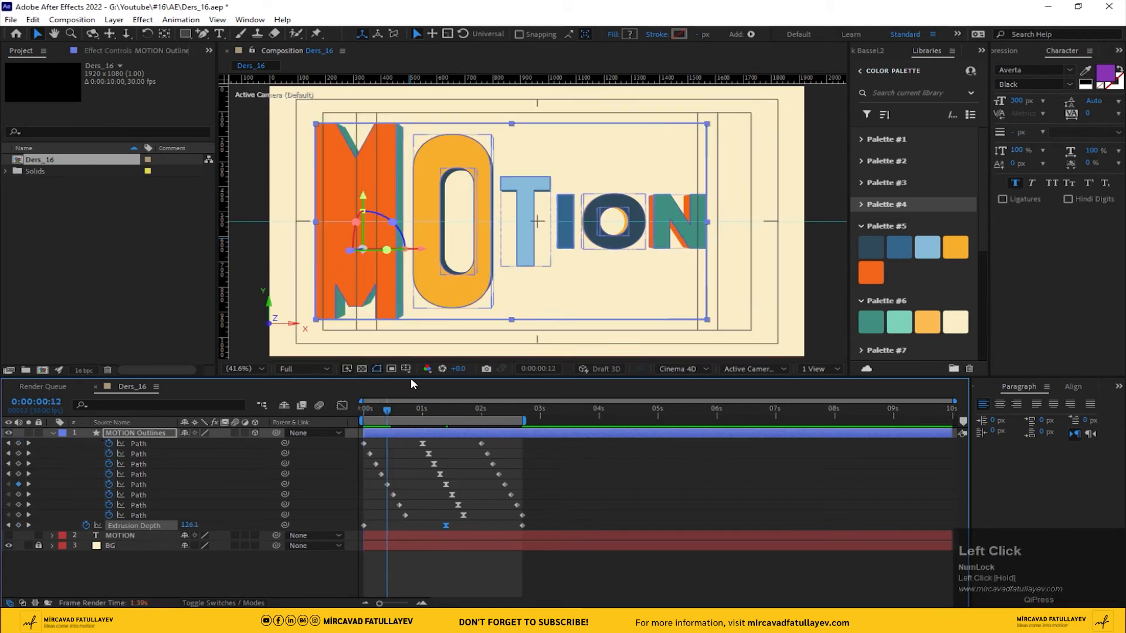
Align the Path keyframes of the first O's inner outline with its outer outline, starting at 0:00:00:03
{"action": "left_click", "coordinate": [147, 453]}
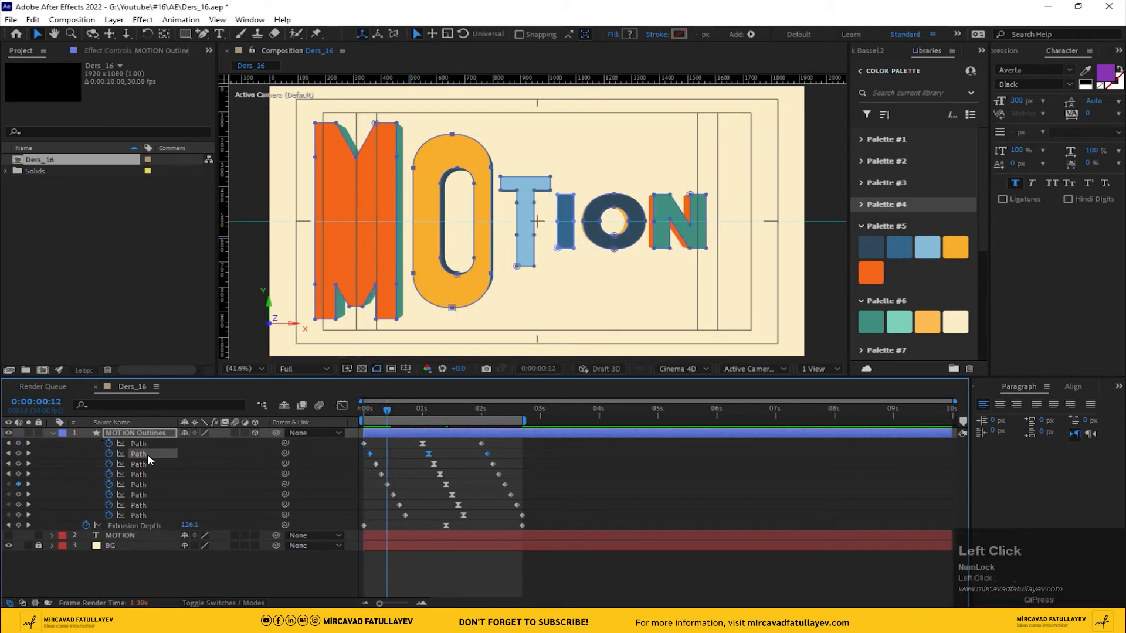
{"action": "left_click", "coordinate": [441, 187]}
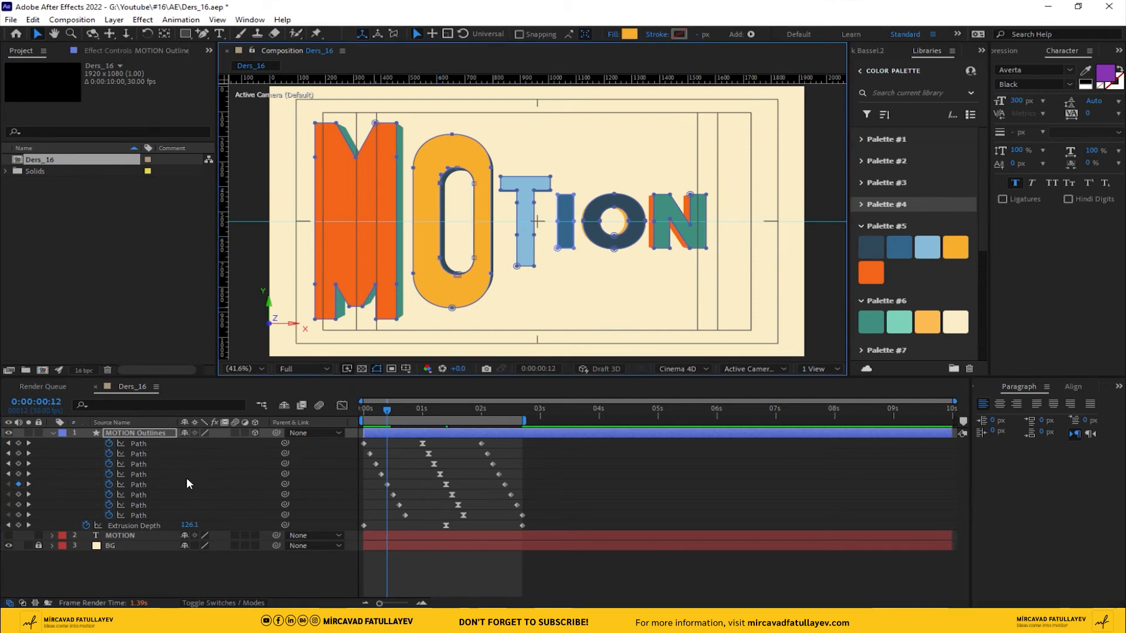
{"action": "left_click", "coordinate": [140, 464]}
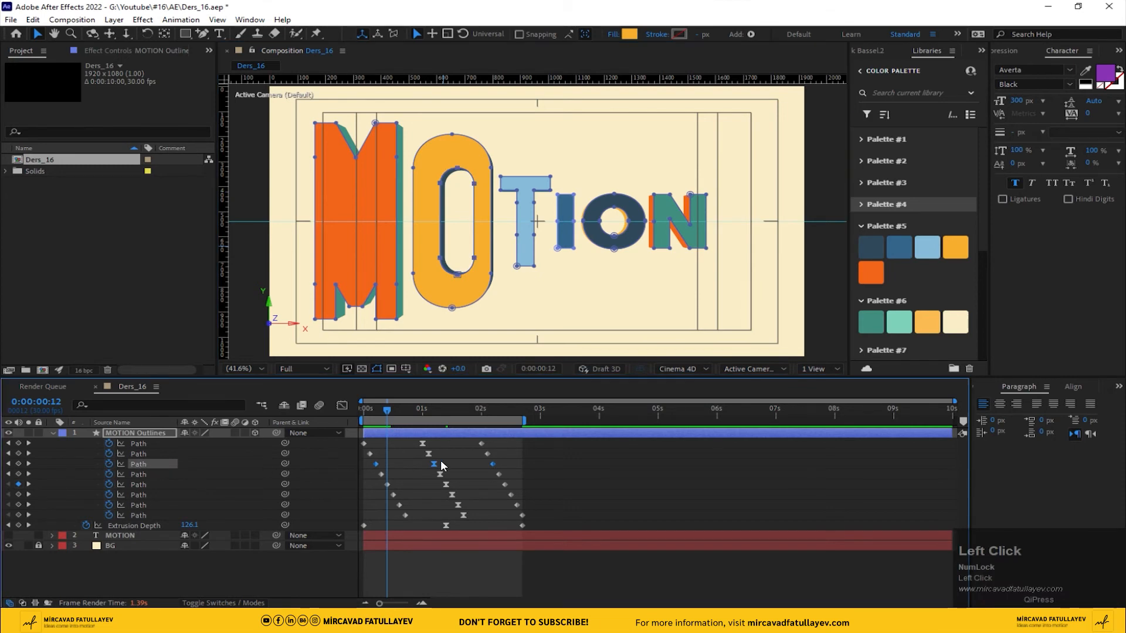
{"action": "left_click_drag", "start_coordinate": [434, 463], "coordinate": [427, 462]}
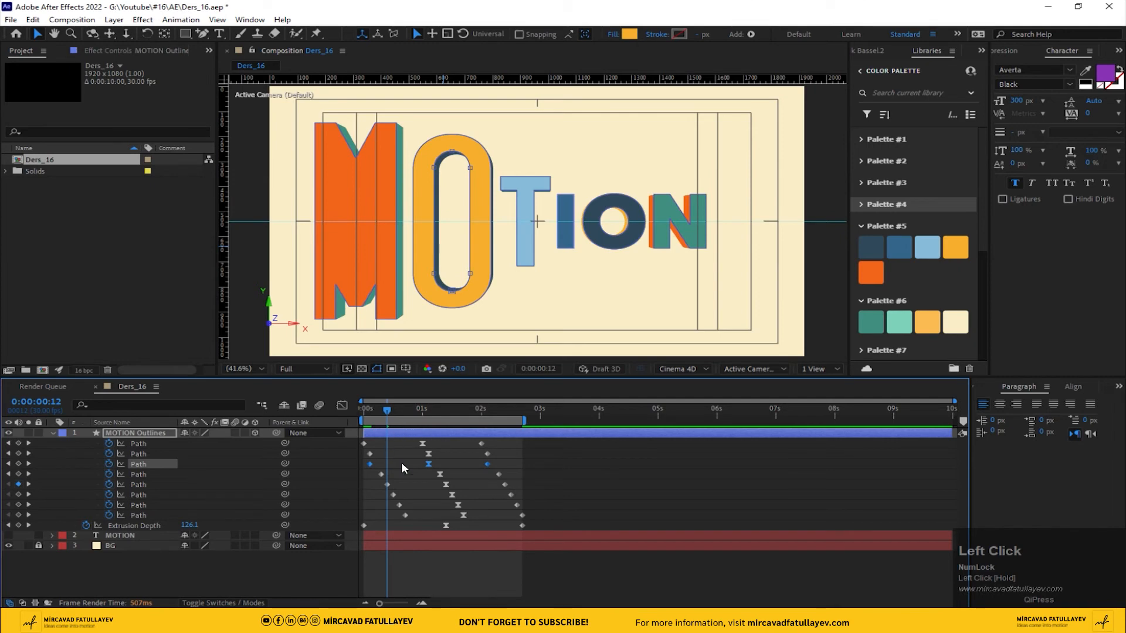
Move the Path keyframes of the T, I, second O and N three frames earlier together, with the T starting at 0:00:00:06
{"action": "mouse_move", "coordinate": [389, 407]}
{"action": "left_mouse_down"}
{"action": "mouse_move", "coordinate": [335, 412]}
{"action": "mouse_move", "coordinate": [393, 429]}
{"action": "left_mouse_up"}
{"action": "key", "text": "equal"}
{"action": "key", "text": "equal"}
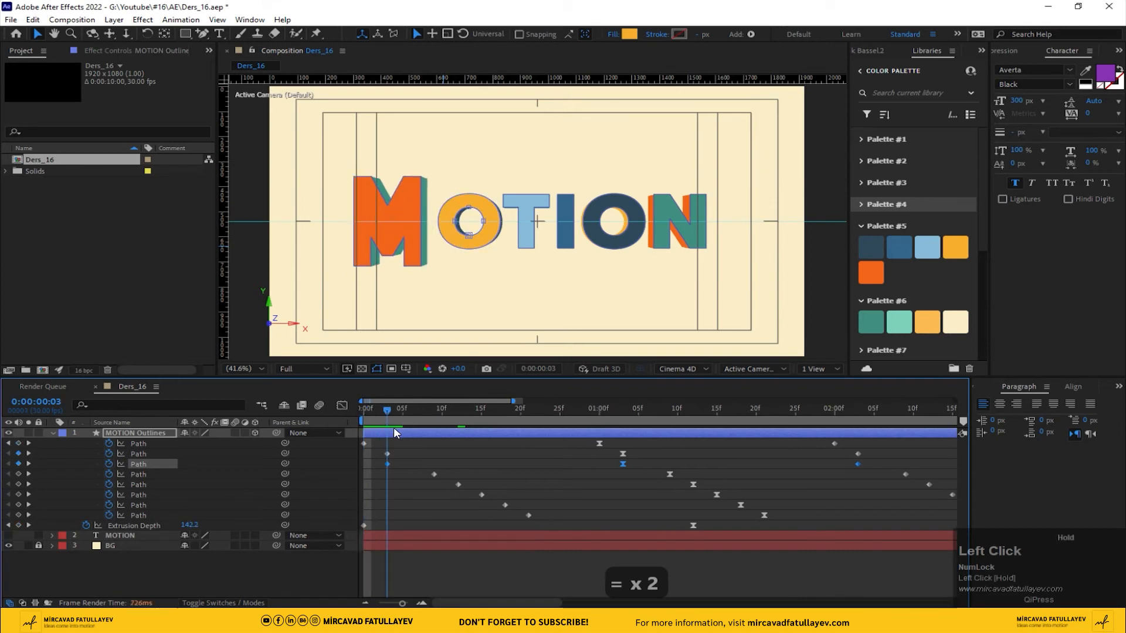
{"action": "key", "text": "Page_Down"}
{"action": "key", "text": "Page_Down"}
{"action": "key", "text": "Page_Down"}
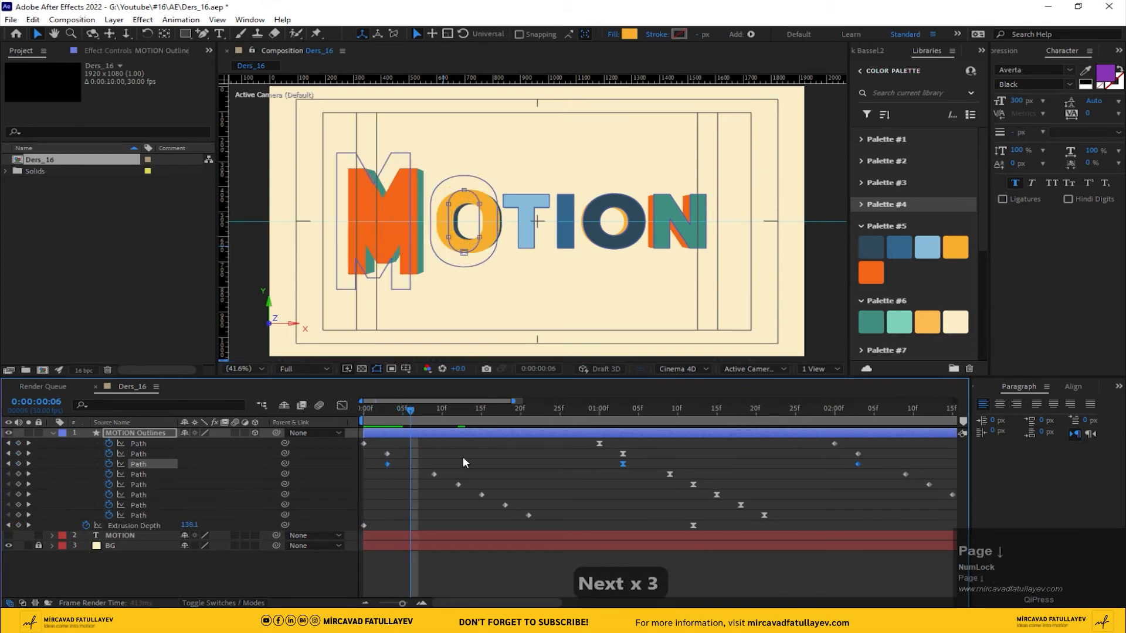
{"action": "key", "text": "minus"}
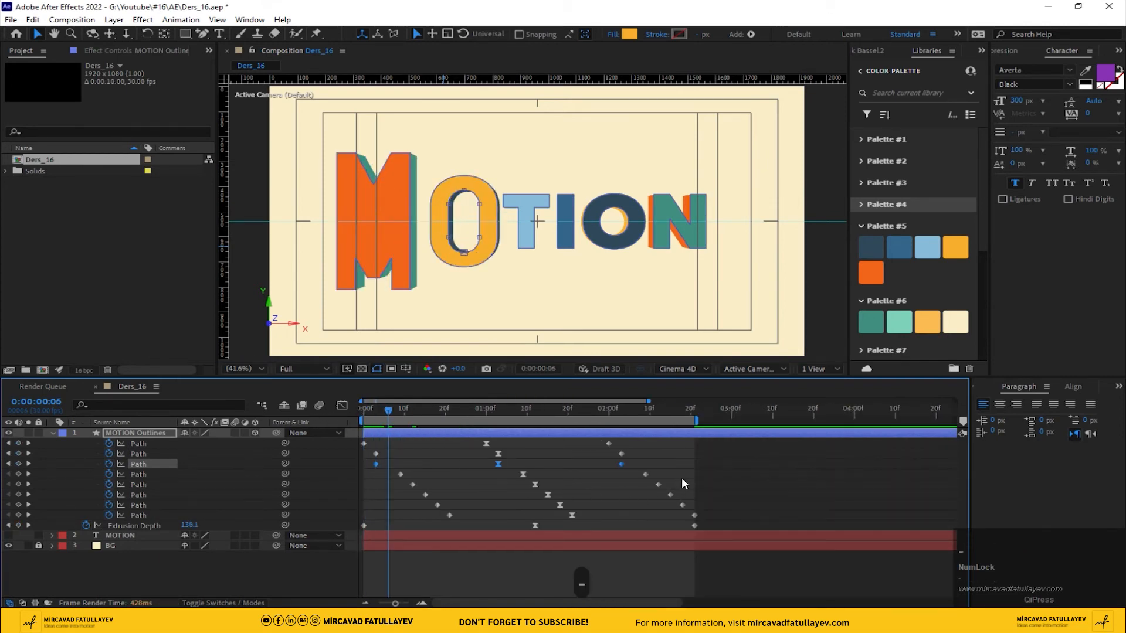
{"action": "left_click_drag", "start_coordinate": [738, 482], "coordinate": [699, 521]}
{"action": "left_click_drag", "start_coordinate": [403, 474], "coordinate": [388, 476]}
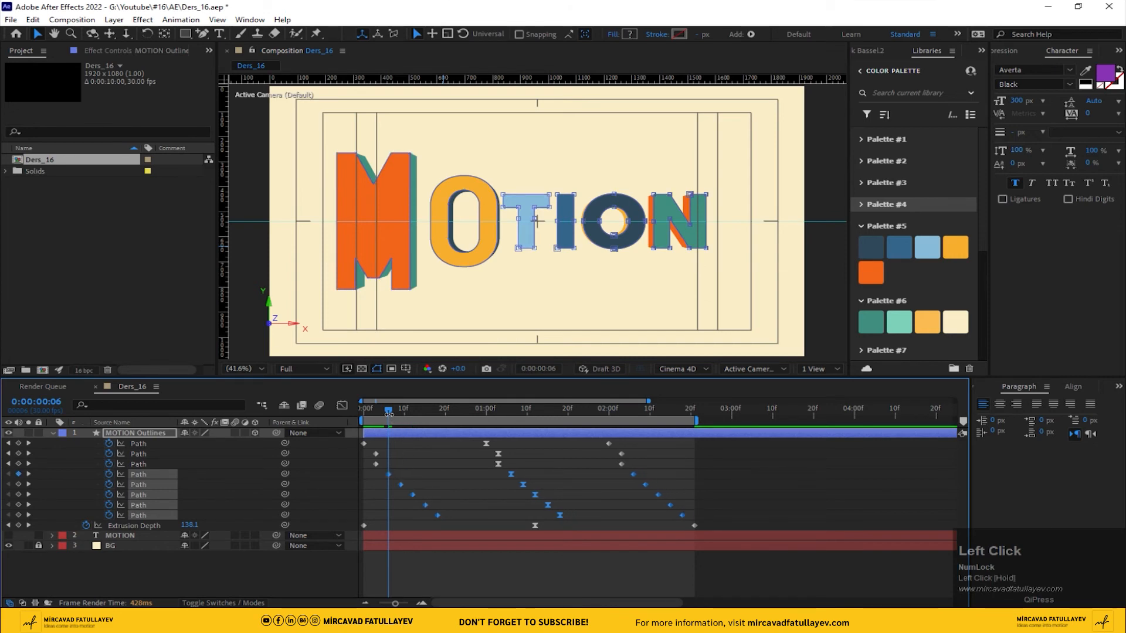
Align the Path keyframes of the second O's inner outline with its outer outline, starting at 0:00:00:12
{"action": "left_click_drag", "start_coordinate": [388, 414], "coordinate": [425, 414]}
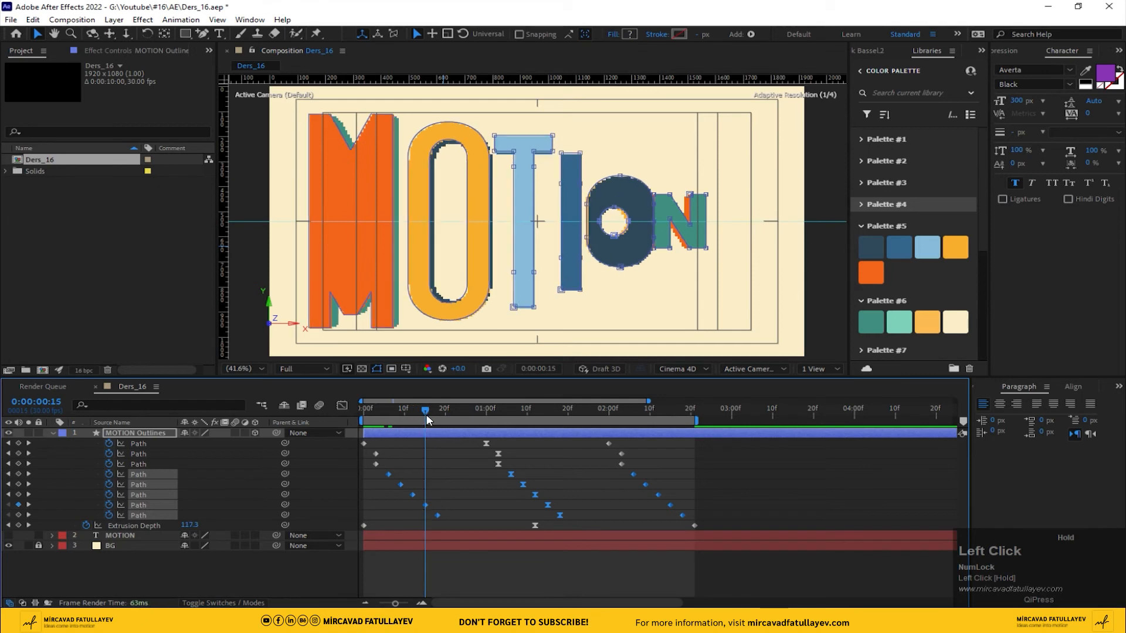
{"action": "left_click", "coordinate": [463, 500]}
{"action": "left_click", "coordinate": [412, 494]}
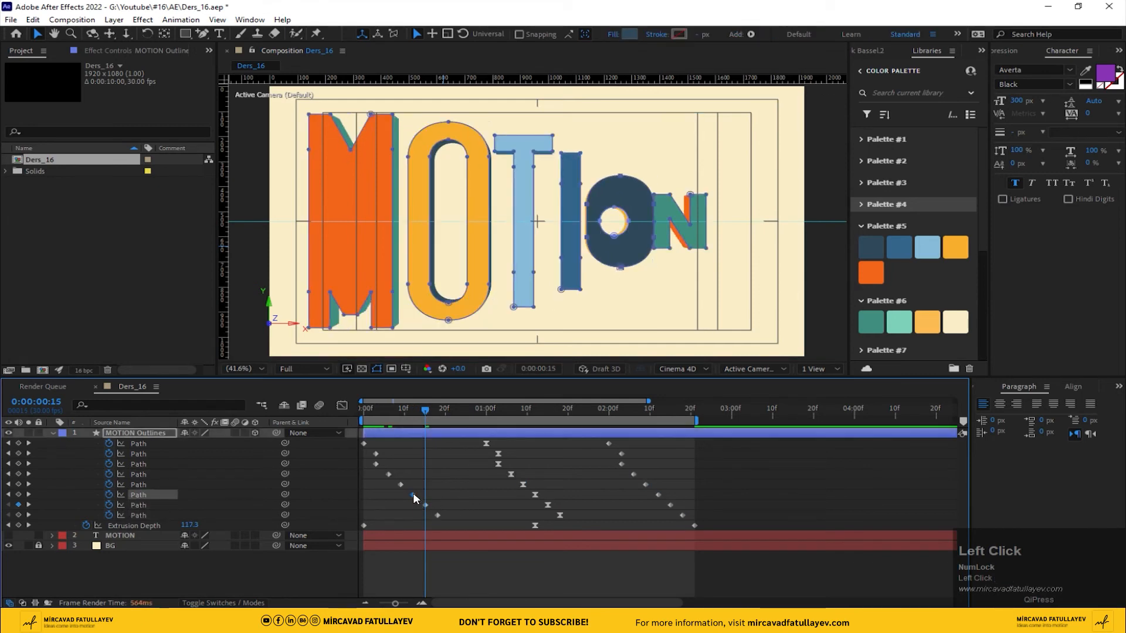
{"action": "left_click", "coordinate": [427, 504]}
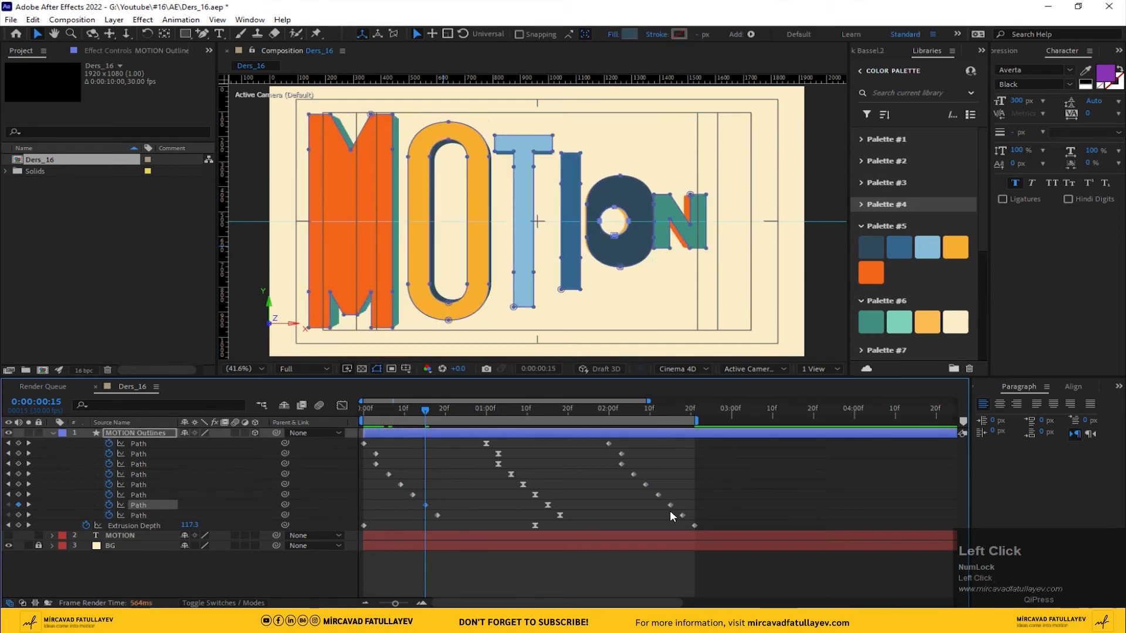
{"action": "left_click_drag", "start_coordinate": [693, 508], "coordinate": [431, 511]}
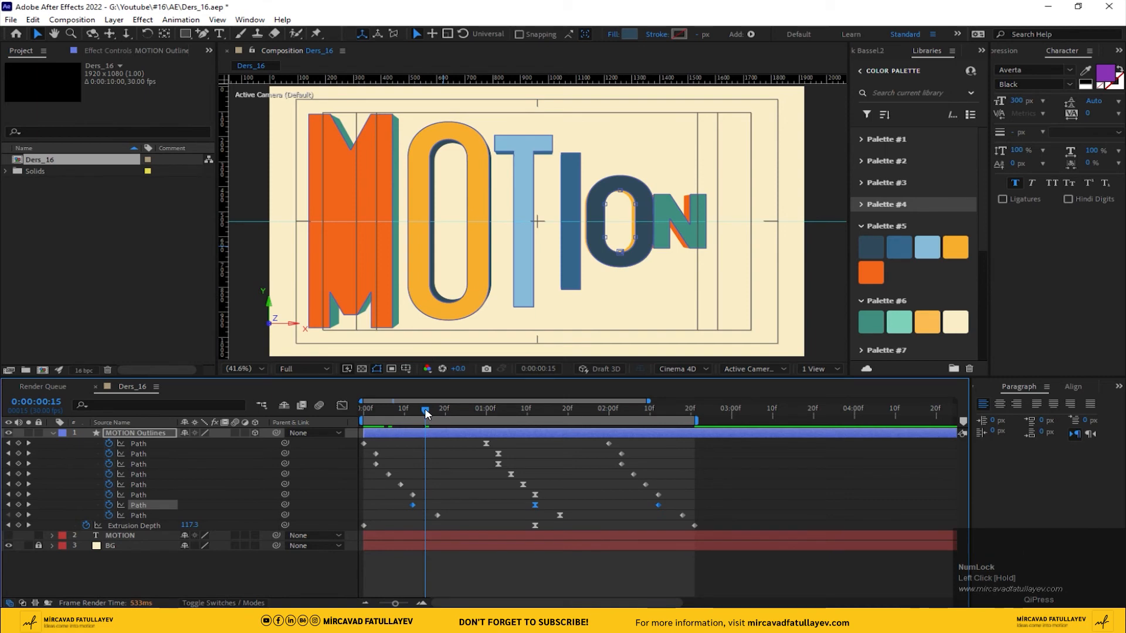
Move the Path keyframes of the N earlier to start at 0:00:00:15, three frames after the second O
{"action": "left_click_drag", "start_coordinate": [425, 408], "coordinate": [413, 416]}
{"action": "key", "text": "Page_Down"}
{"action": "key", "text": "Page_Down"}
{"action": "key", "text": "Page_Down"}
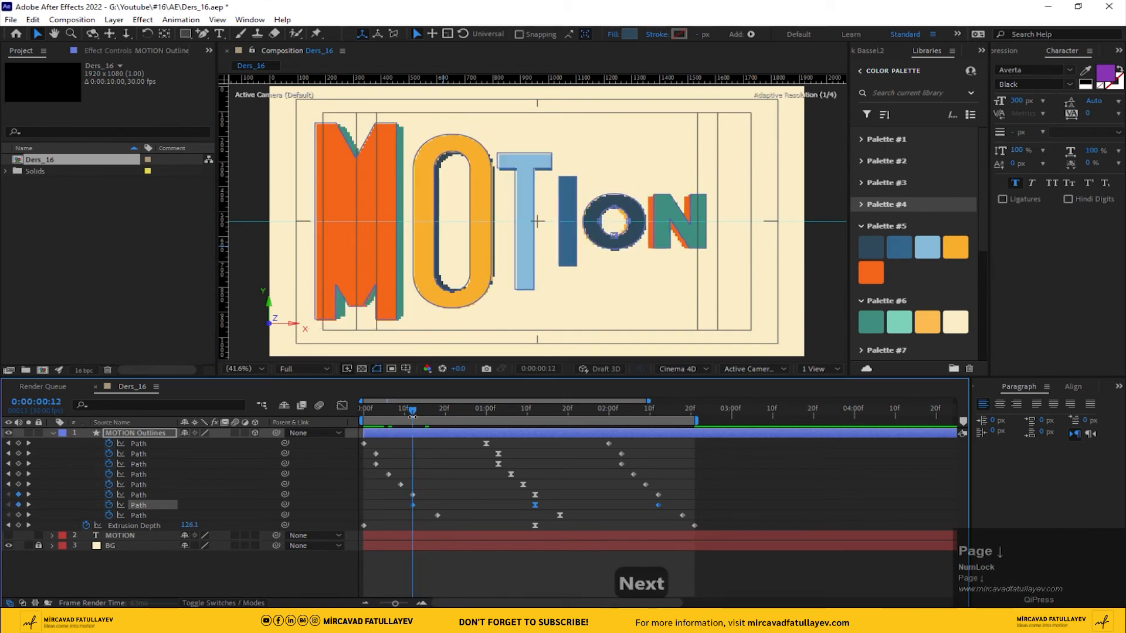
{"action": "left_click_drag", "start_coordinate": [691, 513], "coordinate": [422, 512]}
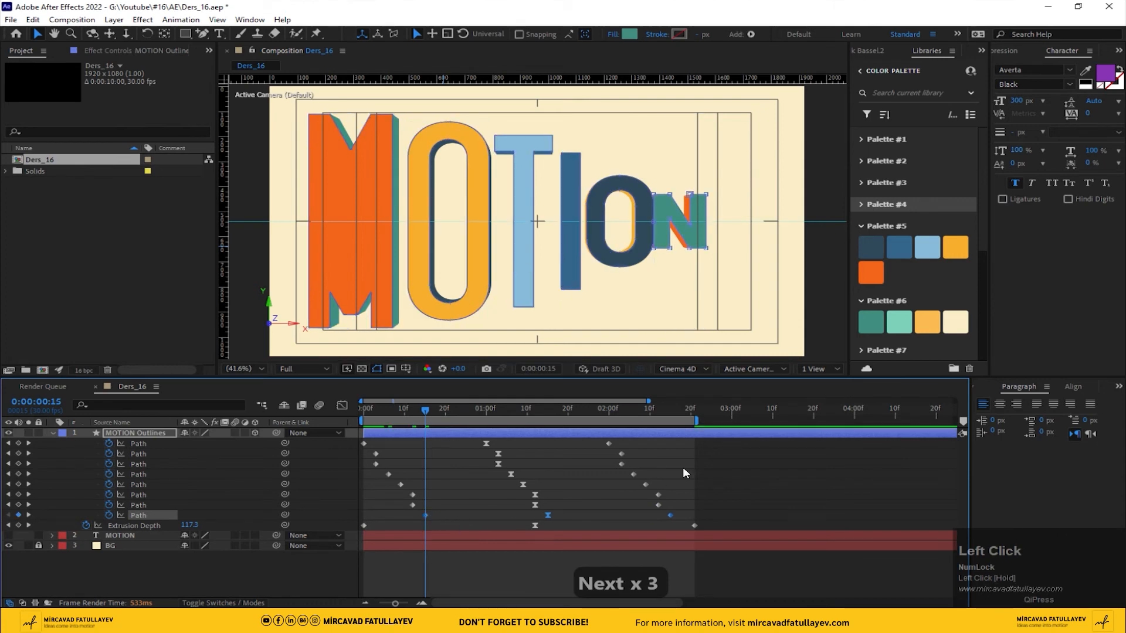
Move the last Extrusion Depth keyframe to 0:00:02:15 and the middle one to 0:00:01:15, matching the N's Path keyframes
{"action": "left_click", "coordinate": [670, 413], "text": "shift"}
{"action": "left_click_drag", "start_coordinate": [694, 525], "coordinate": [672, 525]}
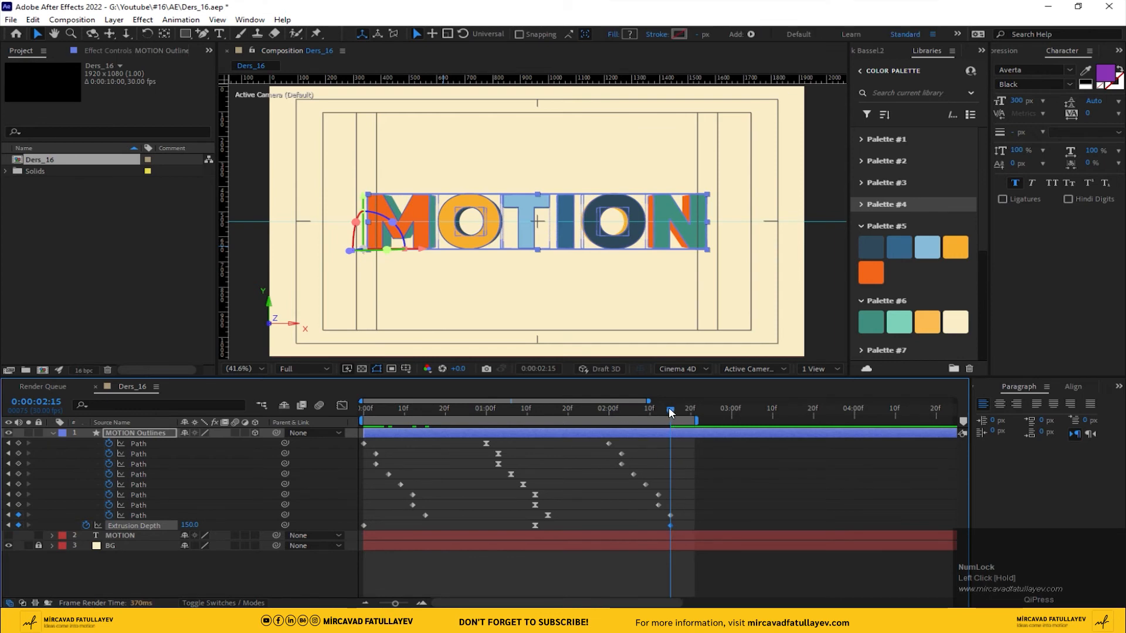
{"action": "left_click_drag", "start_coordinate": [668, 407], "coordinate": [544, 414]}
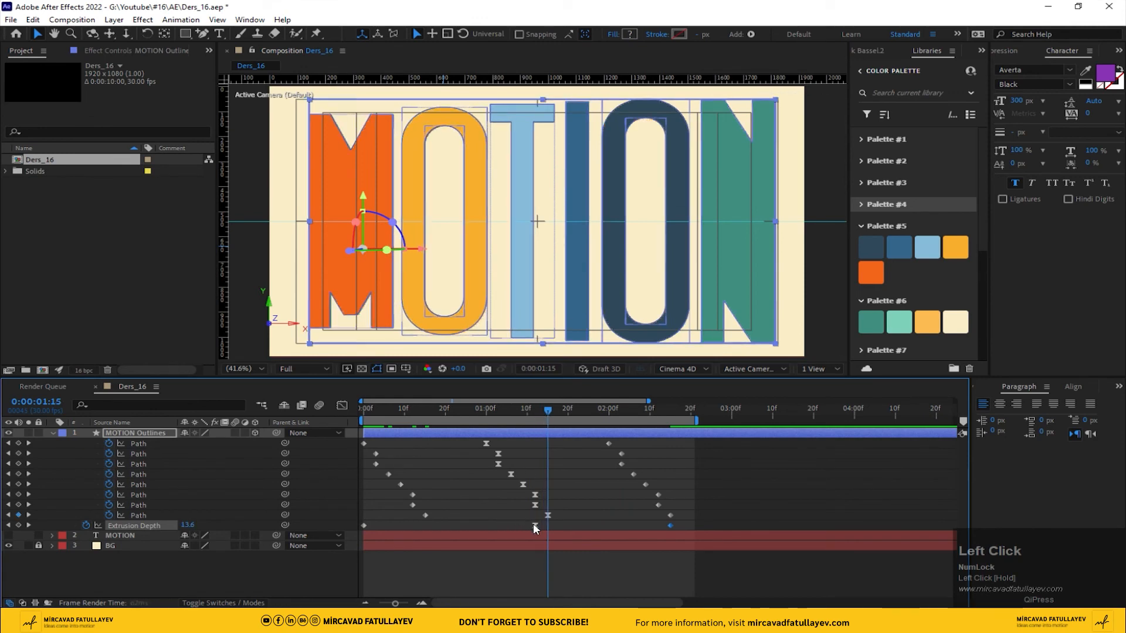
{"action": "left_click_drag", "start_coordinate": [532, 523], "coordinate": [542, 523]}
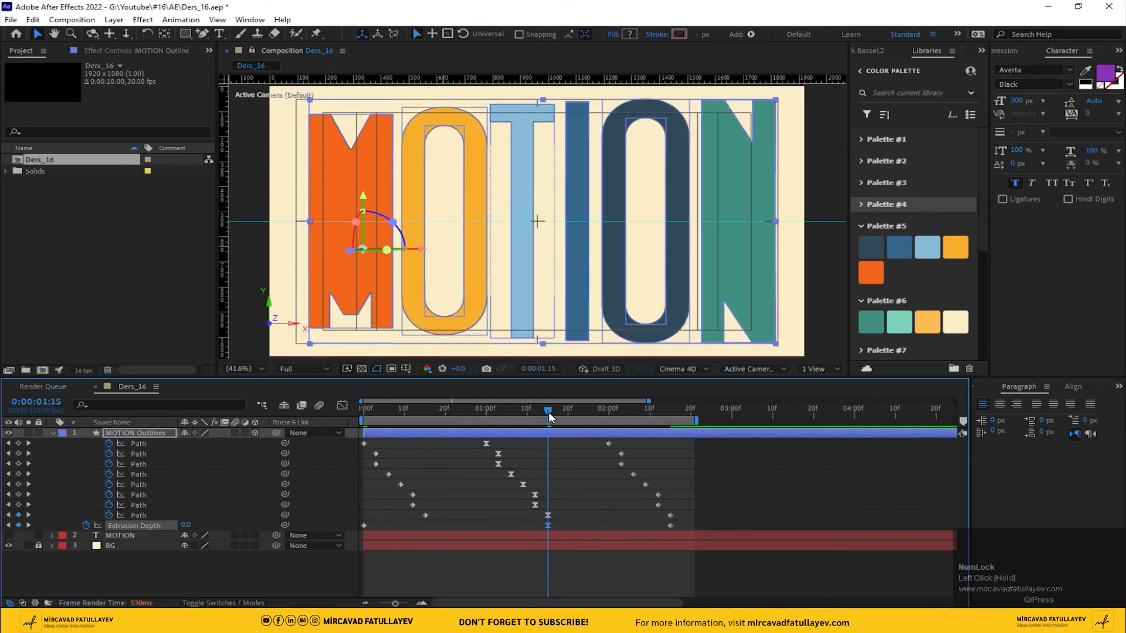
Play back the retimed letter animation from the first frame with the view fitted up to 100%
{"action": "left_click_drag", "start_coordinate": [549, 413], "coordinate": [146, 428]}
{"action": "left_click", "coordinate": [241, 369]}
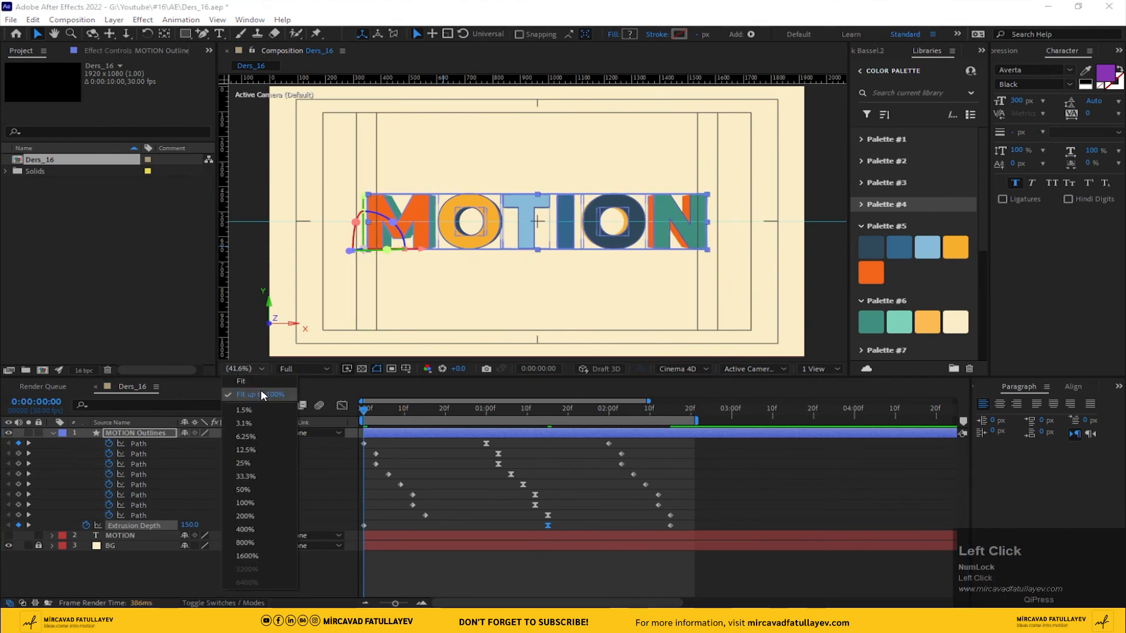
{"action": "left_click", "coordinate": [260, 392]}
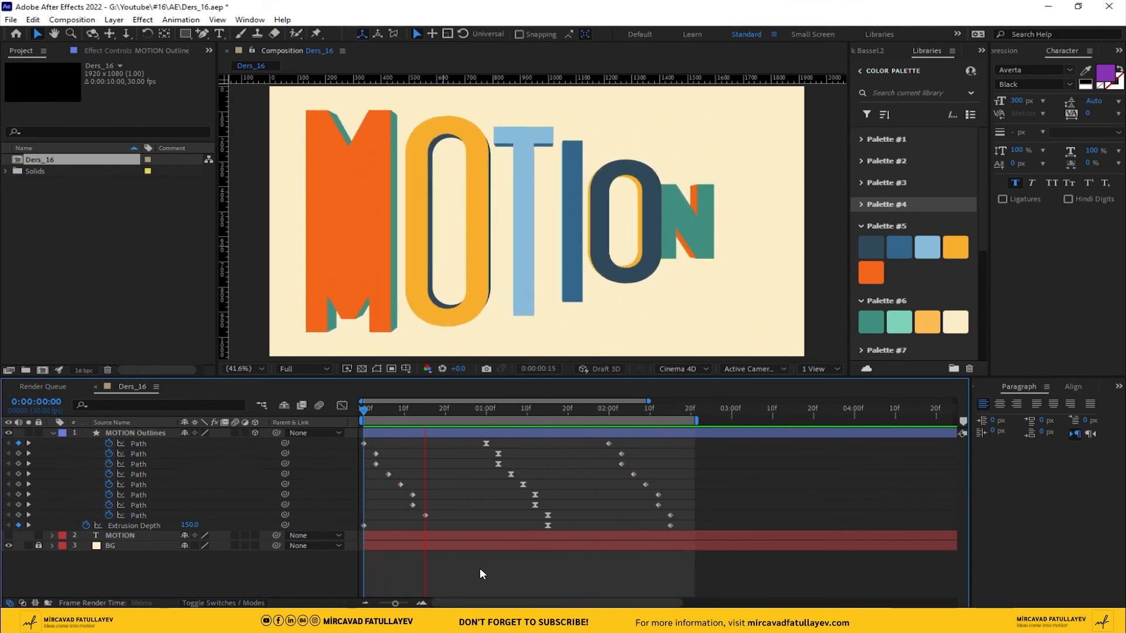
{"action": "key", "text": "space"}
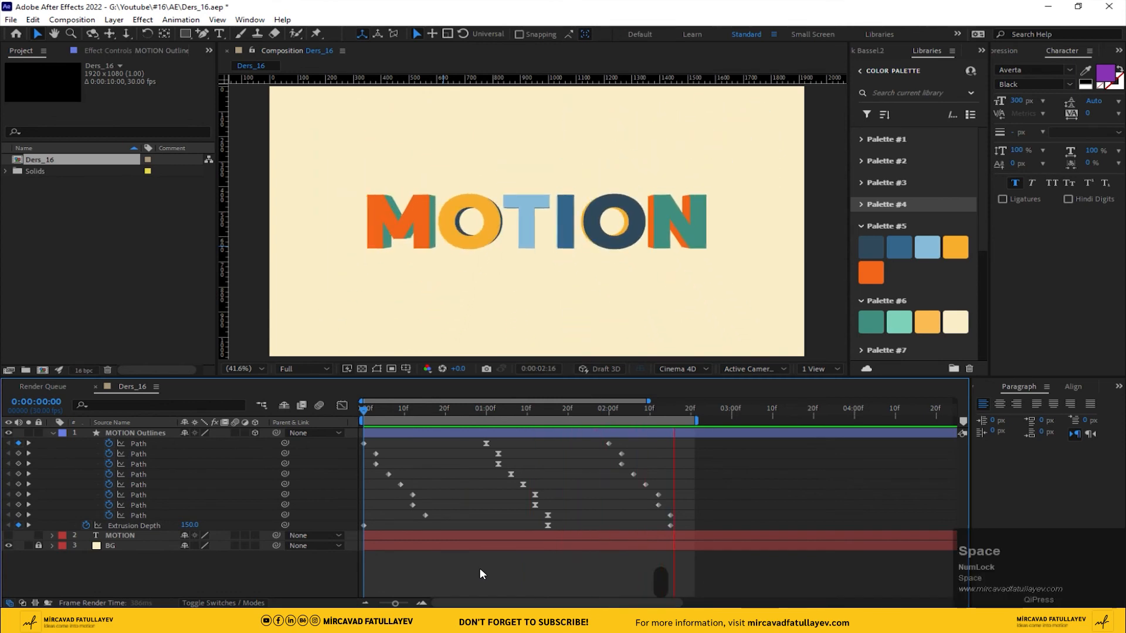
{"action": "left_click_drag", "start_coordinate": [672, 410], "coordinate": [418, 412]}
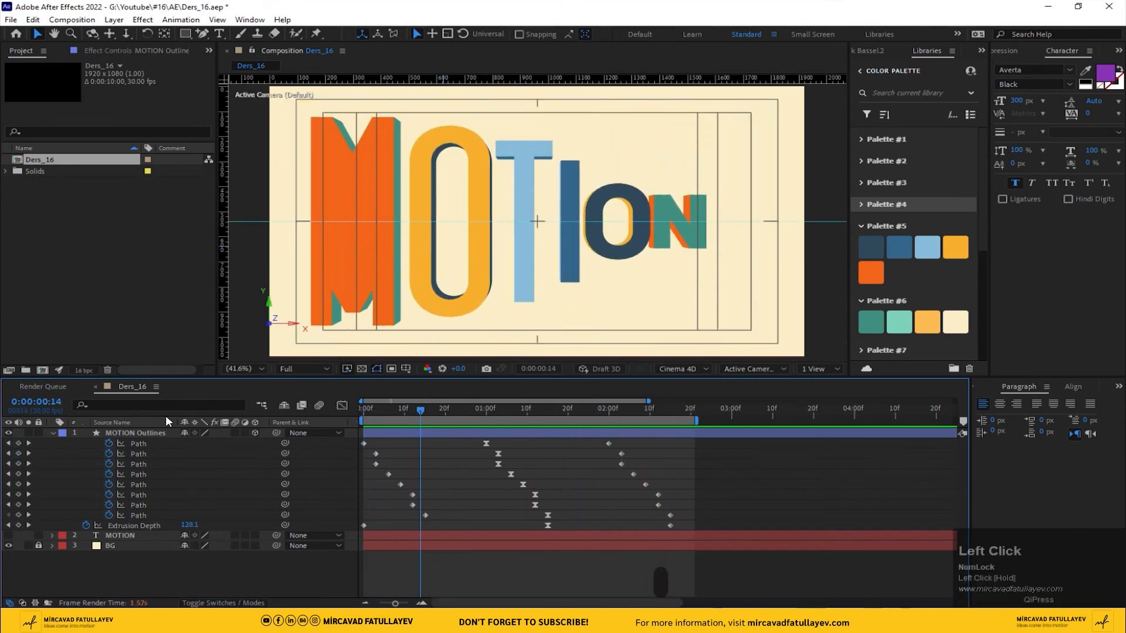
Pre-compose the MOTION Outlines layer into a new composition named Motion
{"action": "left_click", "coordinate": [135, 431]}
{"action": "right_click", "coordinate": [135, 431]}
{"action": "left_click", "coordinate": [212, 366]}
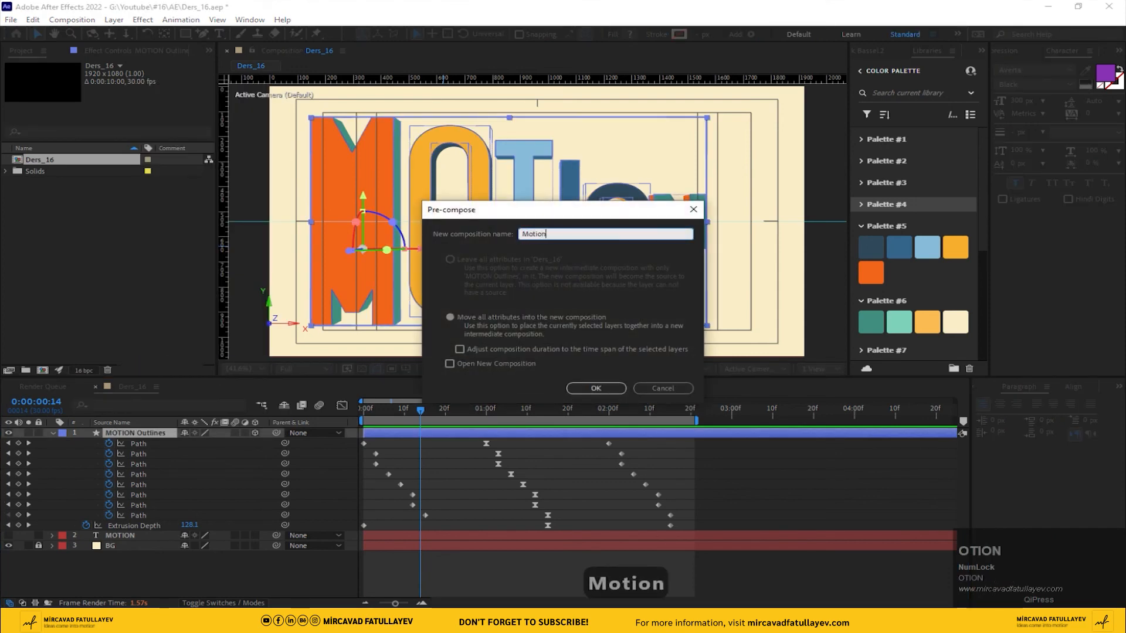
{"action": "key", "text": "Return"}
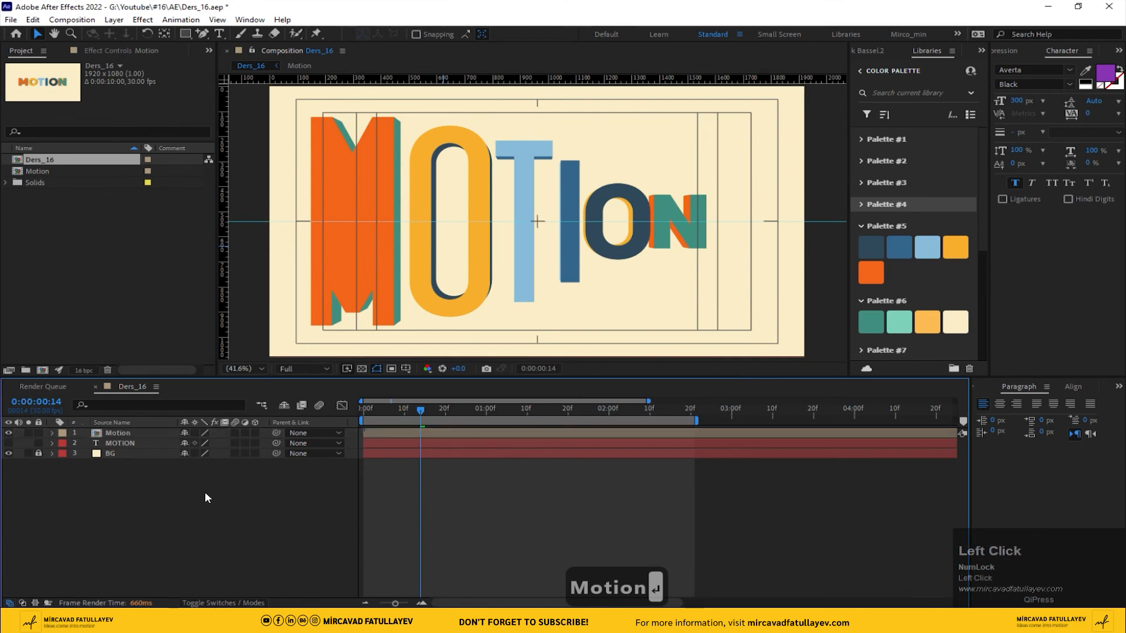
Create a 1920 x 1080 px solid layer named Noise above the Motion layer
{"action": "right_click", "coordinate": [205, 494]}
{"action": "mouse_move", "coordinate": [263, 348]}
{"action": "left_click", "coordinate": [460, 384]}
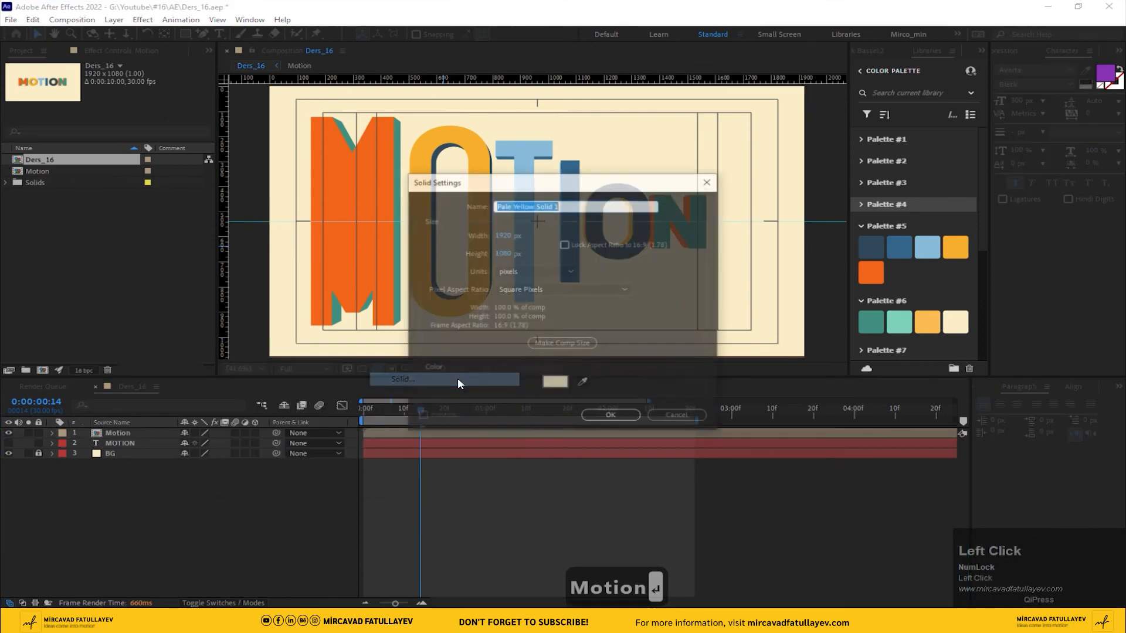
{"action": "type", "text": "No"}
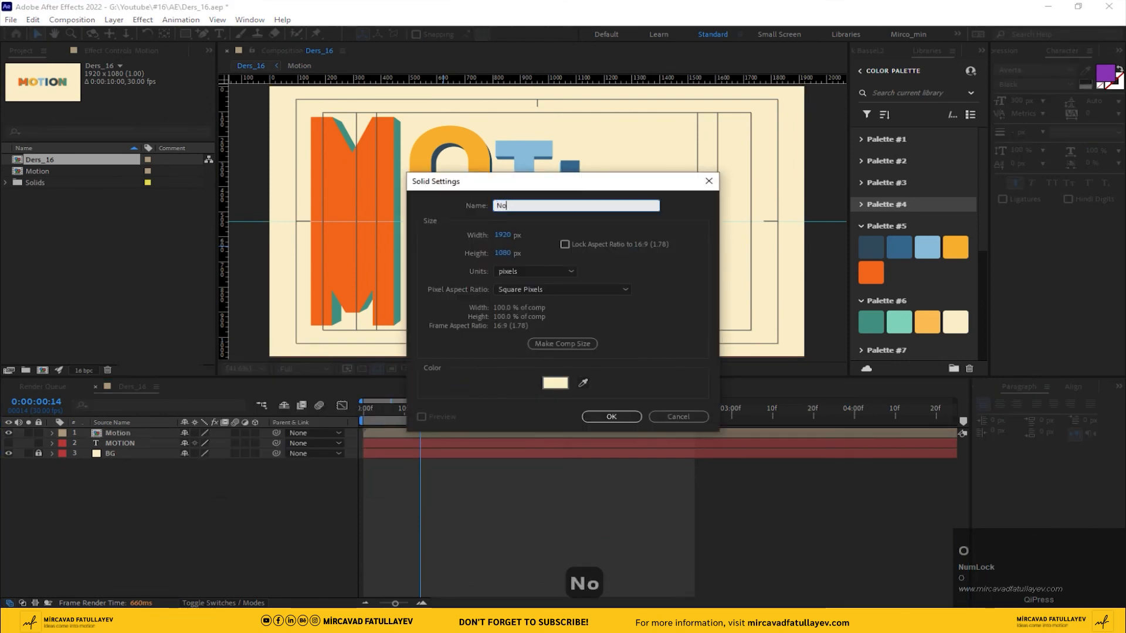
{"action": "type", "text": "ise"}
{"action": "key", "text": "Return"}
Apply the Fractal Noise effect to the Noise solid
{"action": "key", "text": "ctrl+space"}
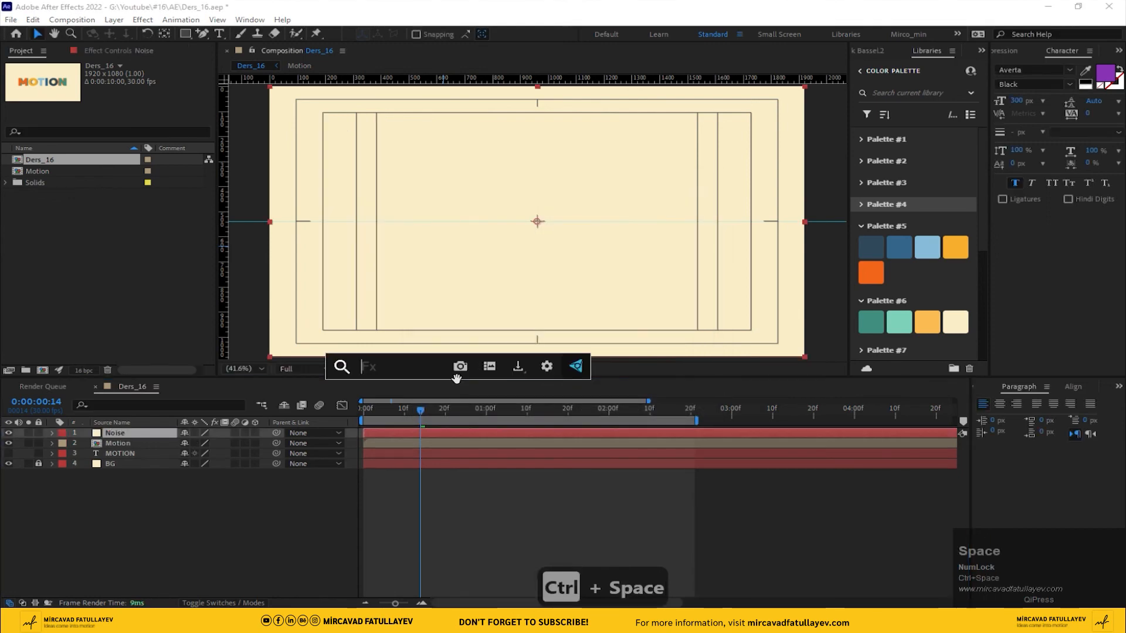
{"action": "type", "text": "fras"}
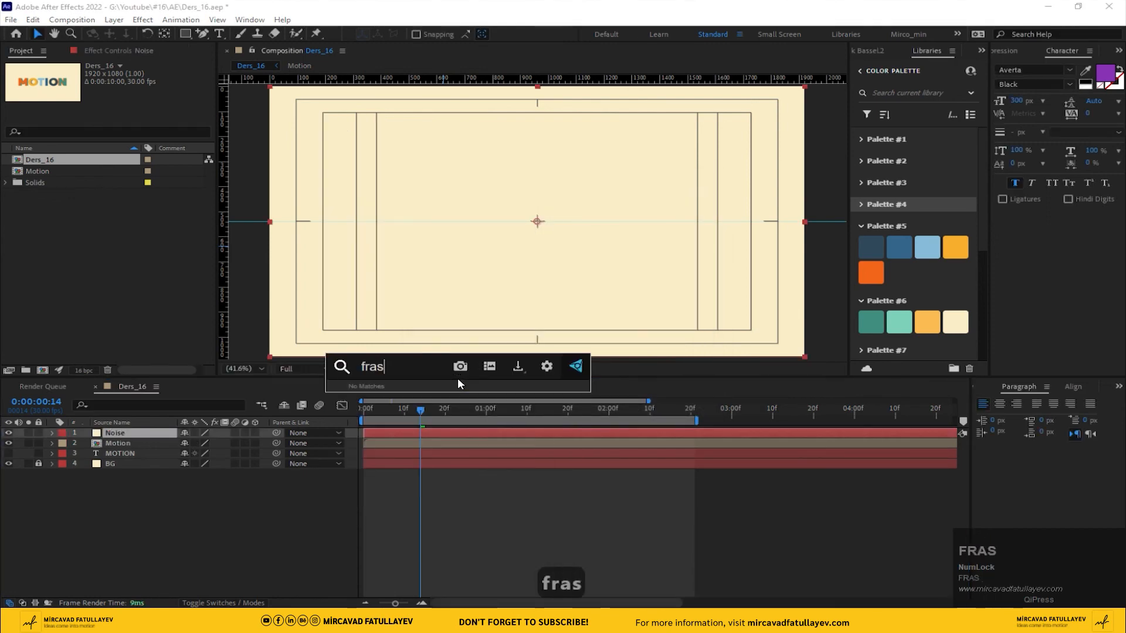
{"action": "key", "text": "BackSpace"}
{"action": "type", "text": "c"}
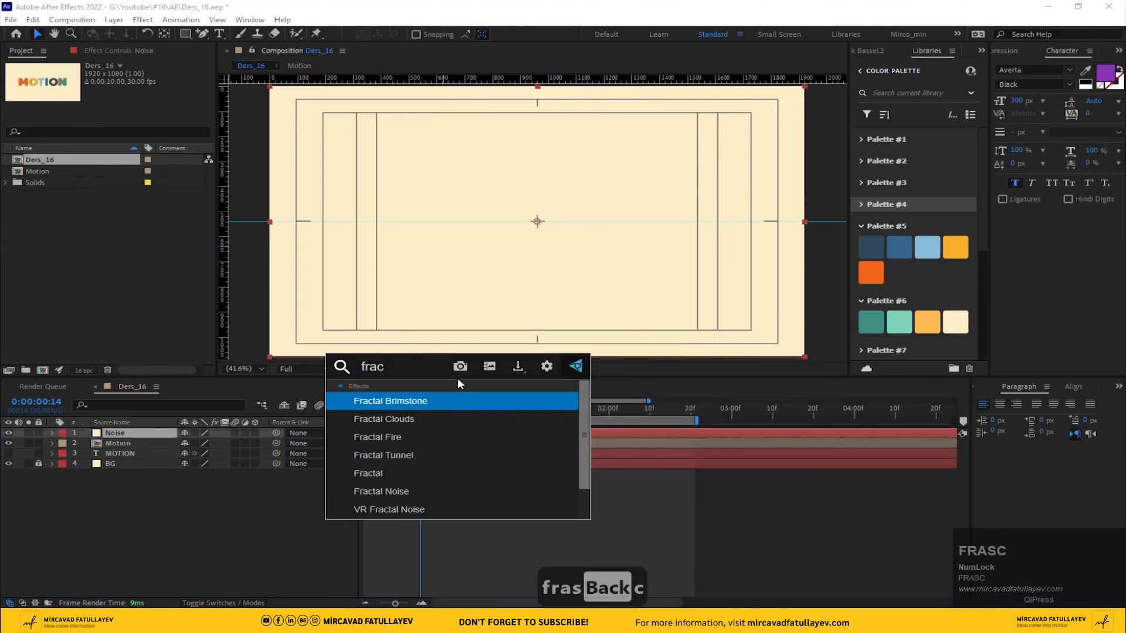
{"action": "key", "text": "Down"}
{"action": "key", "text": "Down"}
{"action": "key", "text": "Down"}
{"action": "key", "text": "Down"}
{"action": "key", "text": "Down"}
{"action": "key", "text": "Return"}
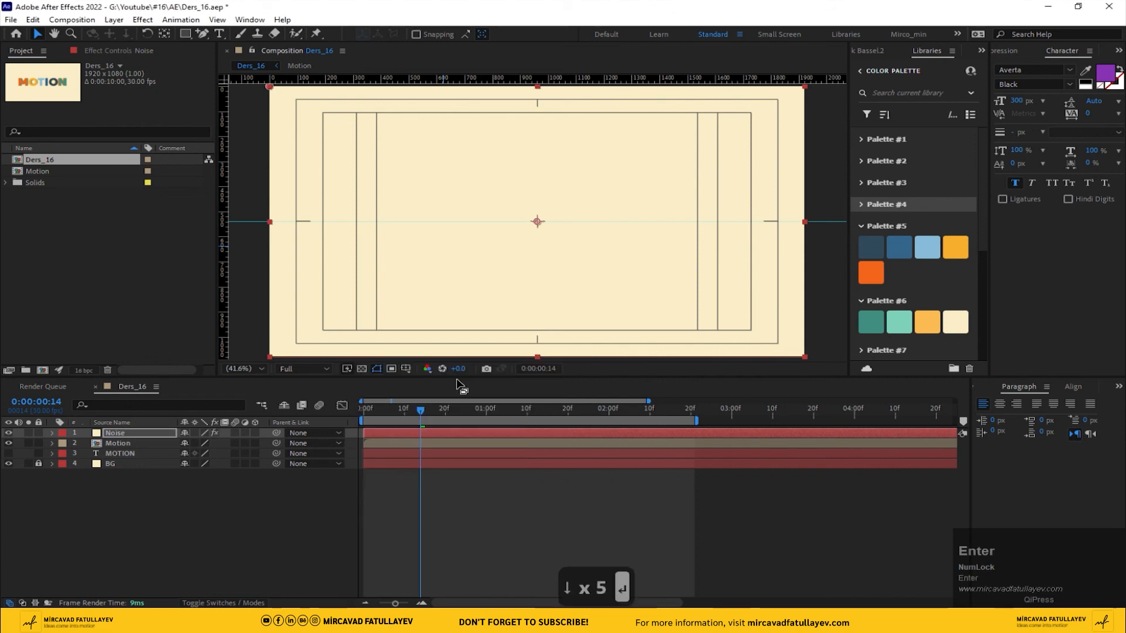
Add the expression time*10 to the Random Seed in Fractal Noise's Evolution Options and preview the changing noise
{"action": "left_click", "coordinate": [138, 51]}
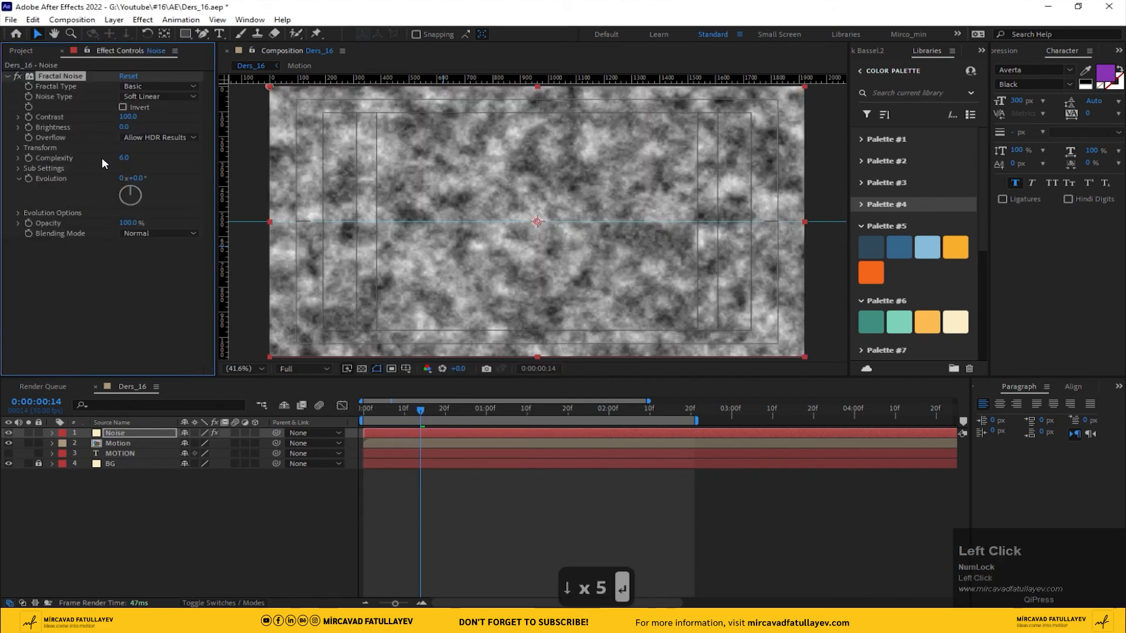
{"action": "left_click", "coordinate": [19, 214]}
{"action": "left_click", "coordinate": [39, 243], "text": "alt"}
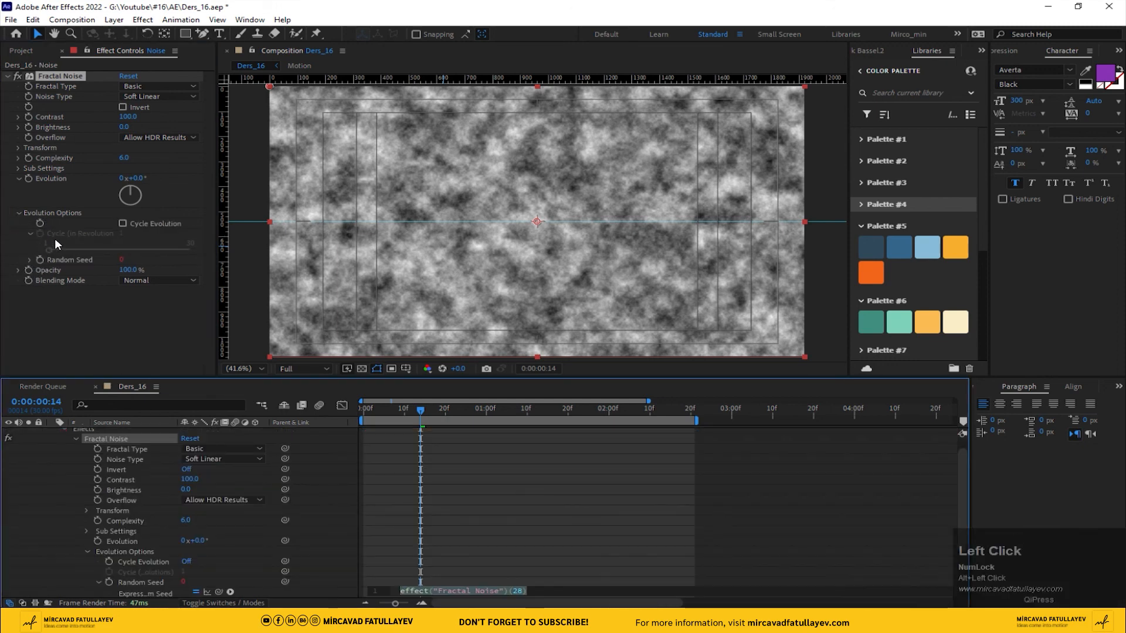
{"action": "type", "text": "time"}
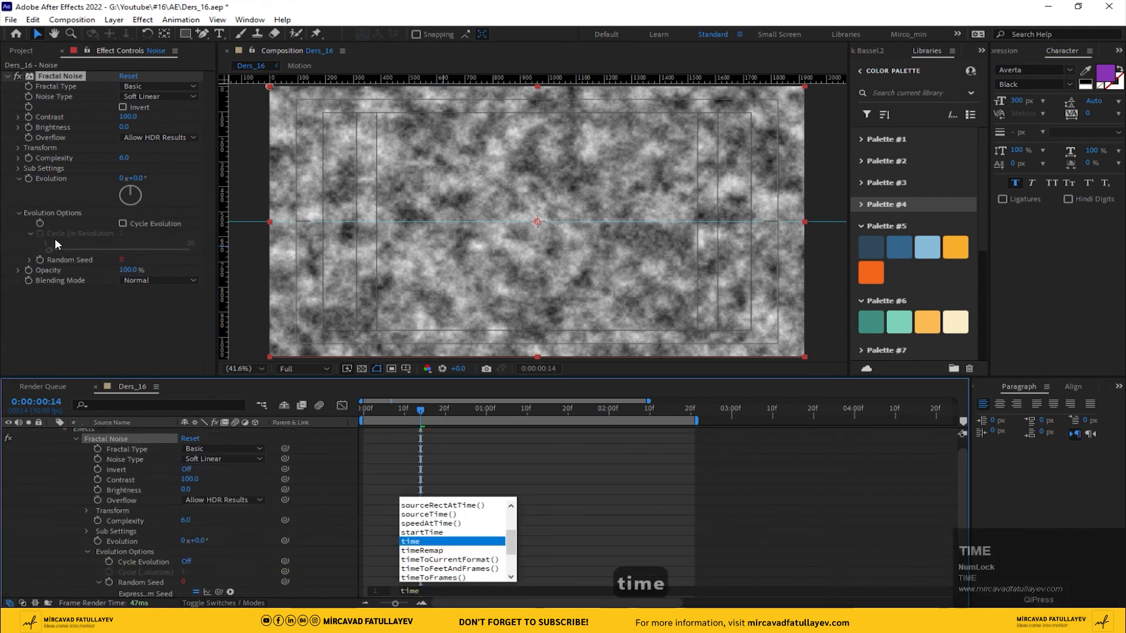
{"action": "type", "text": "*10"}
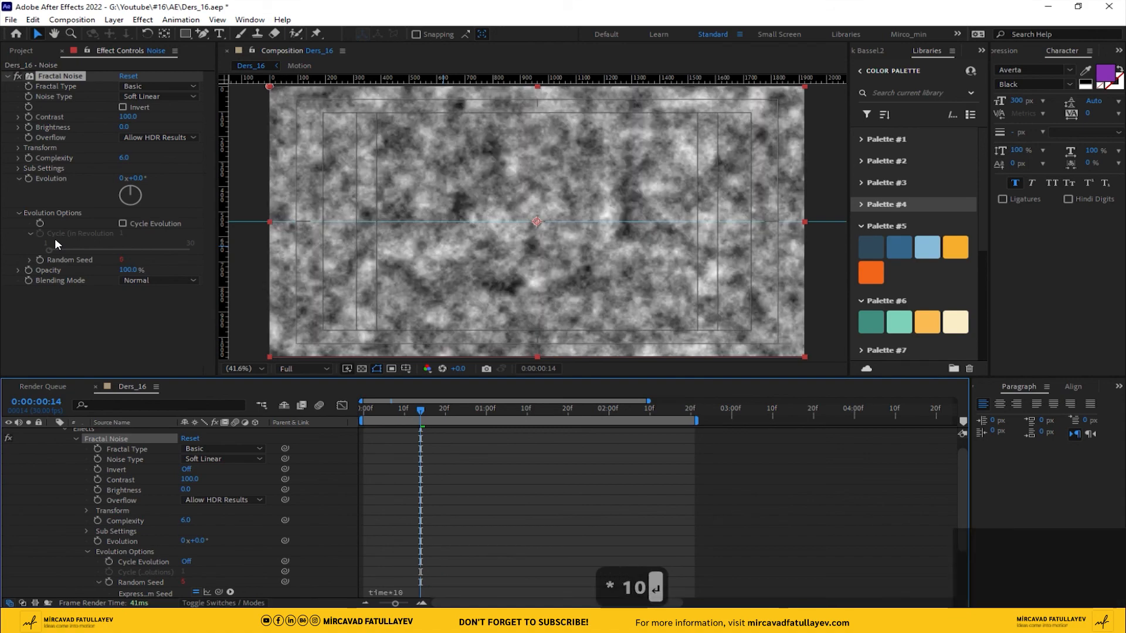
{"action": "key", "text": "Return"}
{"action": "key", "text": "space"}
{"action": "scroll", "coordinate": [325, 459], "scroll_direction": "up", "scroll_amount": 2}
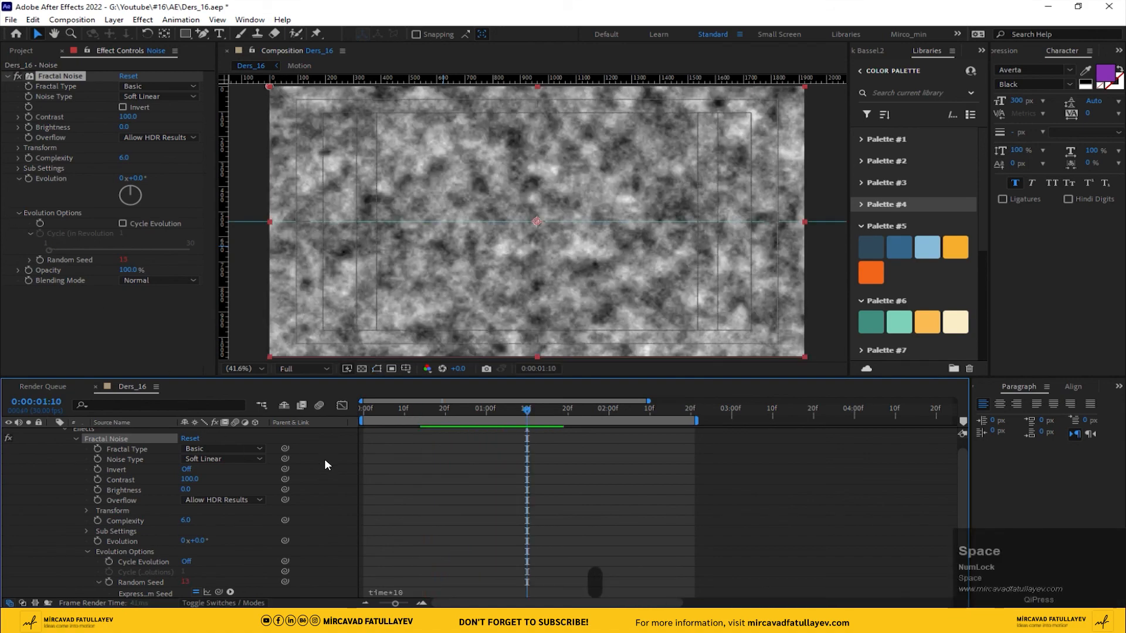
Pre-compose the Noise solid as Noise, moving all attributes into the new composition, and hide the resulting layer
{"action": "left_click", "coordinate": [52, 433]}
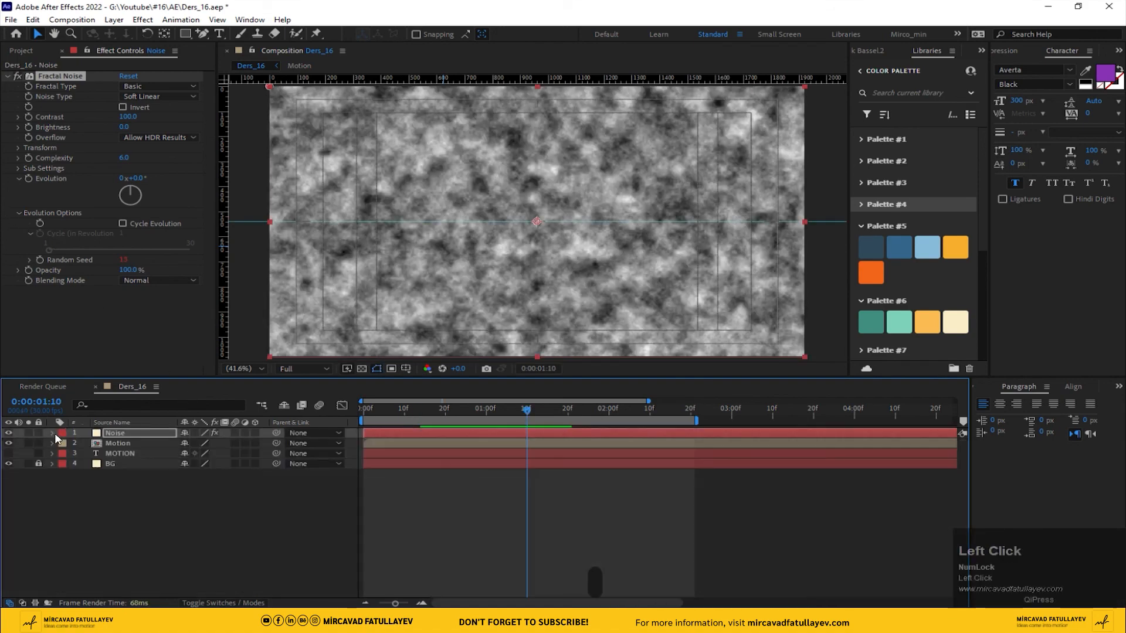
{"action": "right_click", "coordinate": [117, 437]}
{"action": "left_click", "coordinate": [182, 368]}
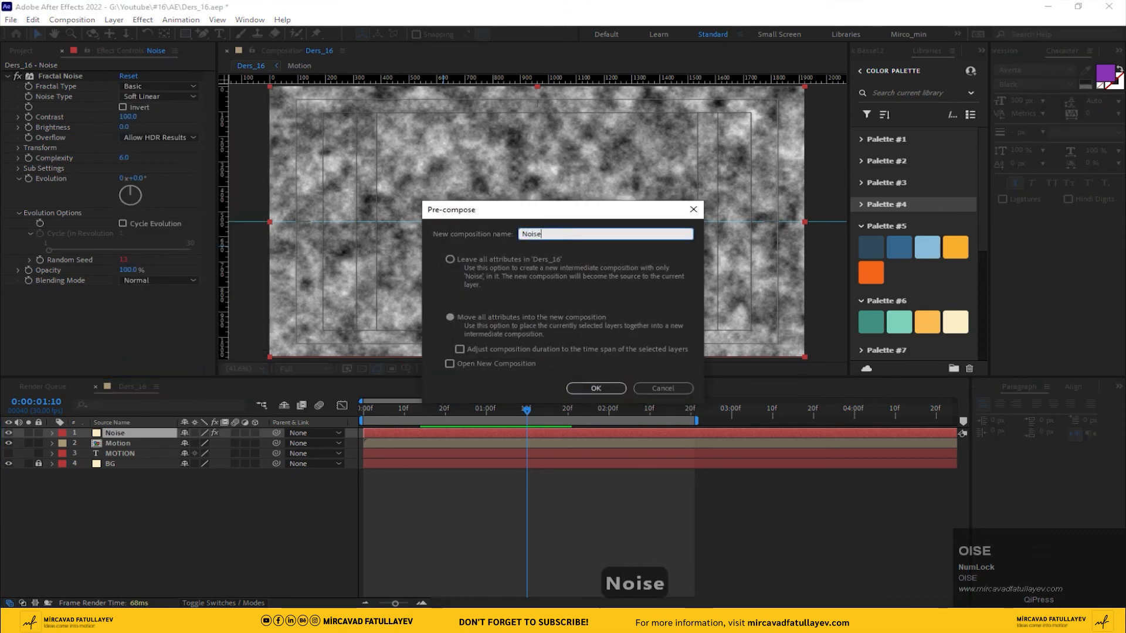
{"action": "key", "text": "Return"}
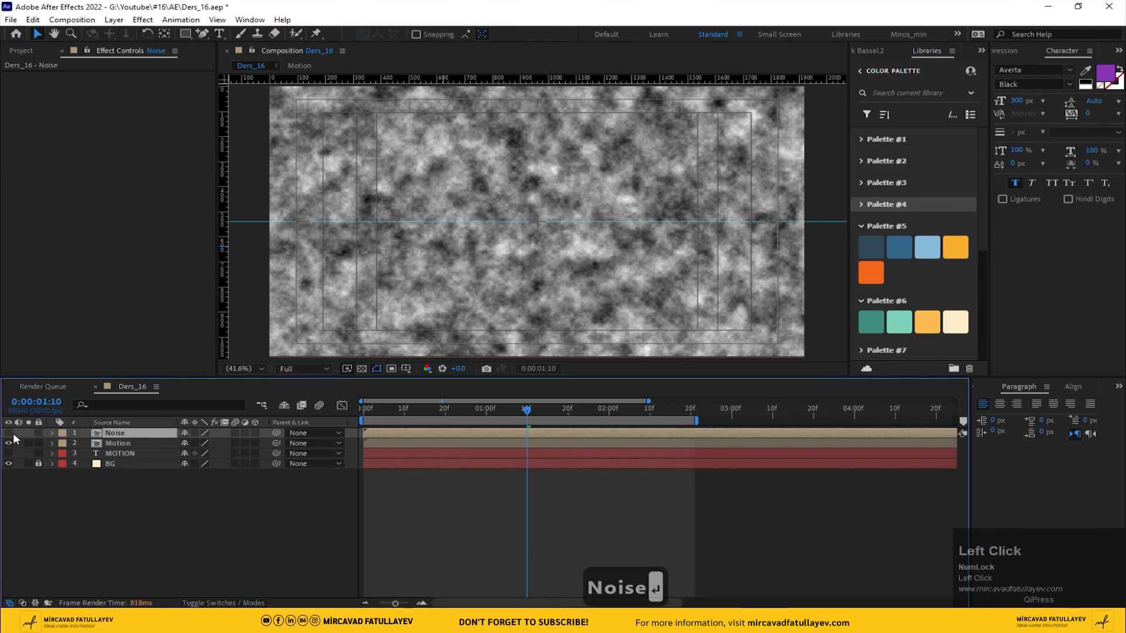
Apply a Displacement Map effect to the Motion layer with the Noise layer as its displacement map layer
{"action": "left_click", "coordinate": [118, 444]}
{"action": "key", "text": "ctrl+space"}
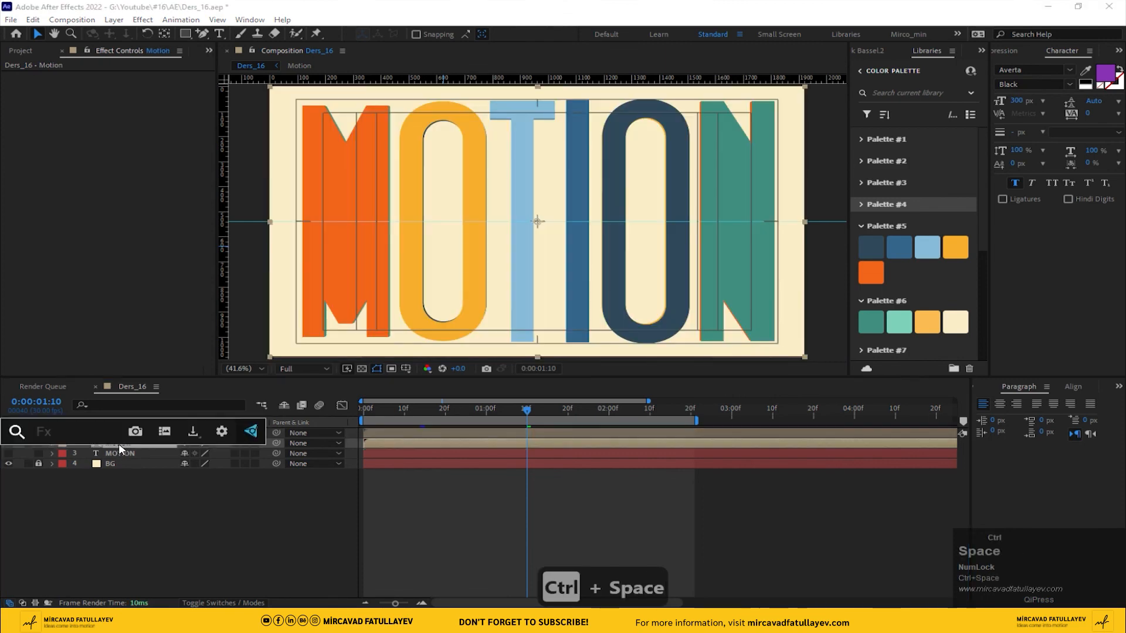
{"action": "type", "text": "dis"}
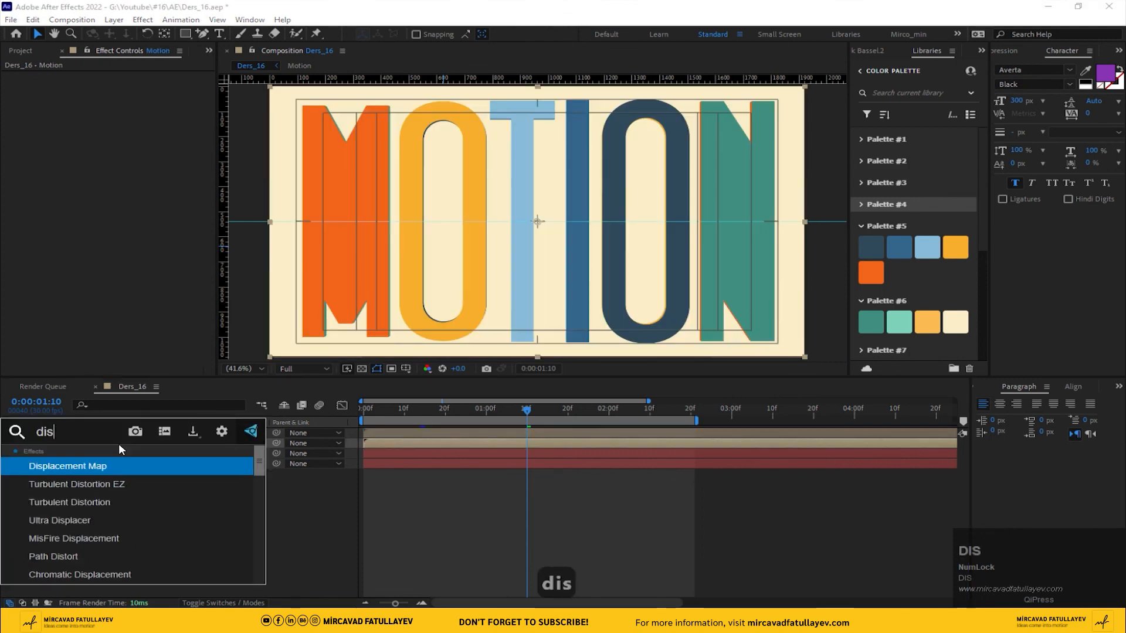
{"action": "key", "text": "Return"}
{"action": "left_click", "coordinate": [136, 86]}
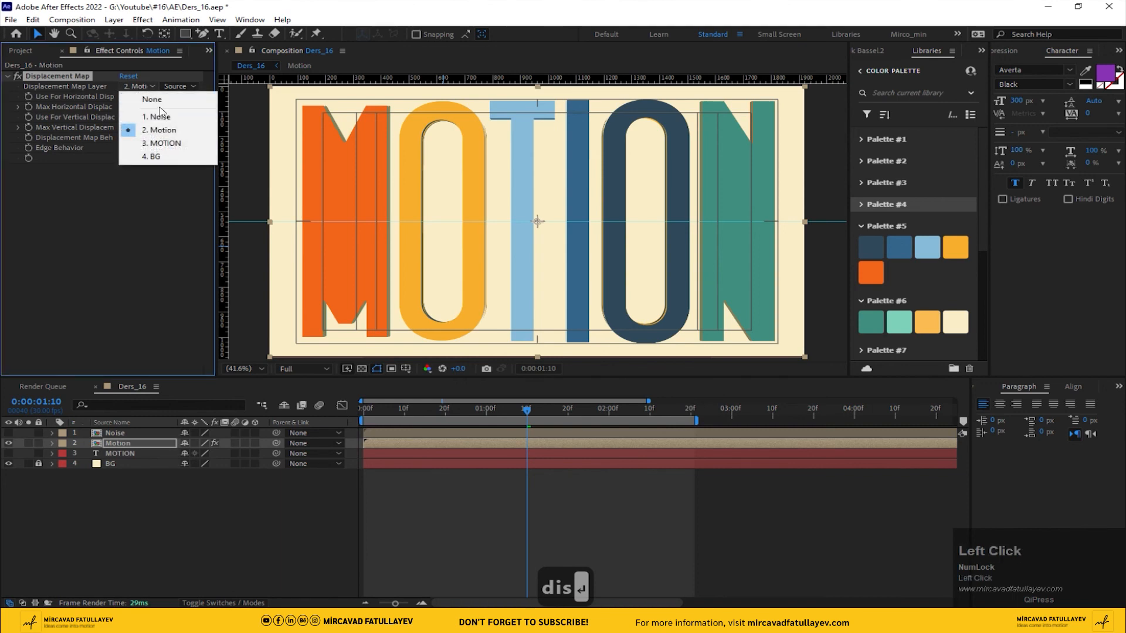
{"action": "left_click", "coordinate": [146, 105]}
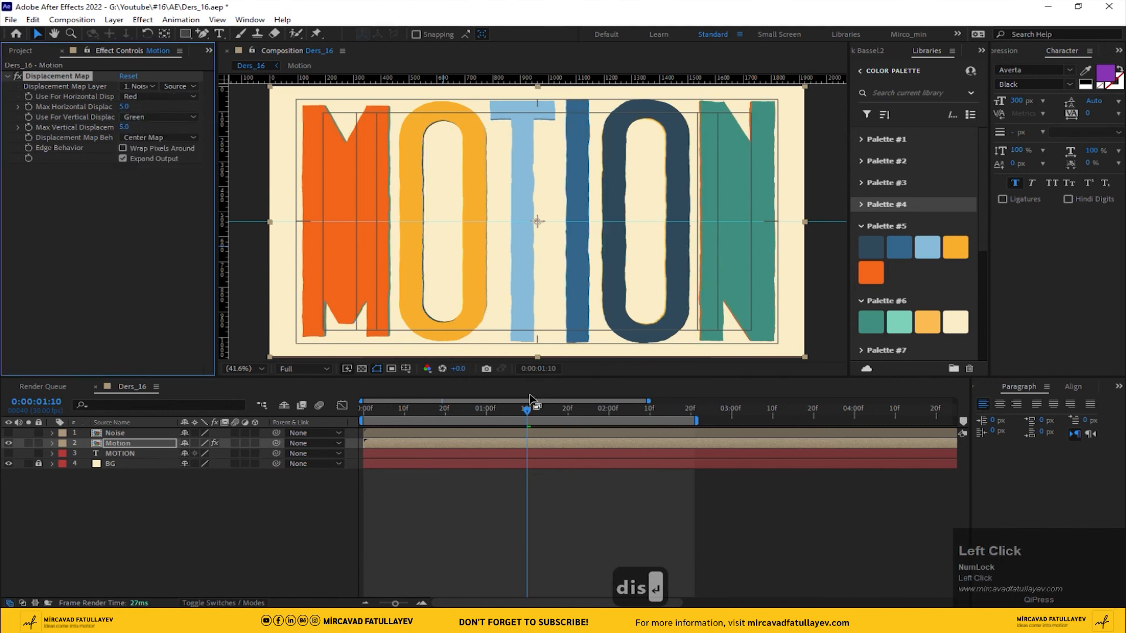
Enable motion blur for MOTION Outlines inside the Motion composition and for the unlocked layers in Ders_16, and preview the result
{"action": "double_click", "coordinate": [136, 443]}
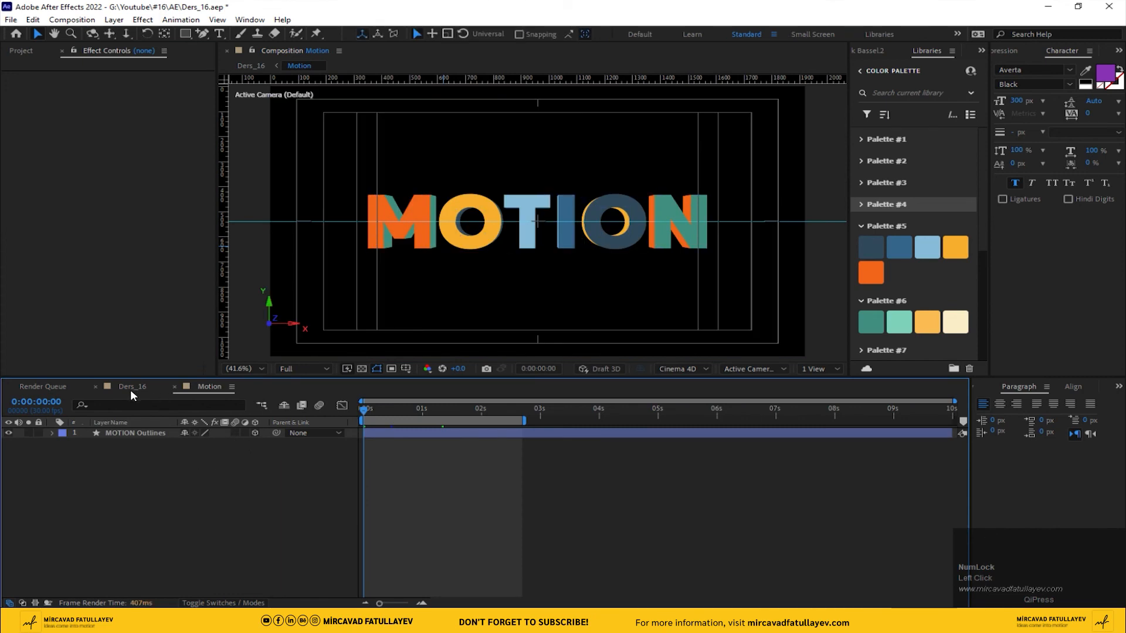
{"action": "left_click", "coordinate": [236, 432]}
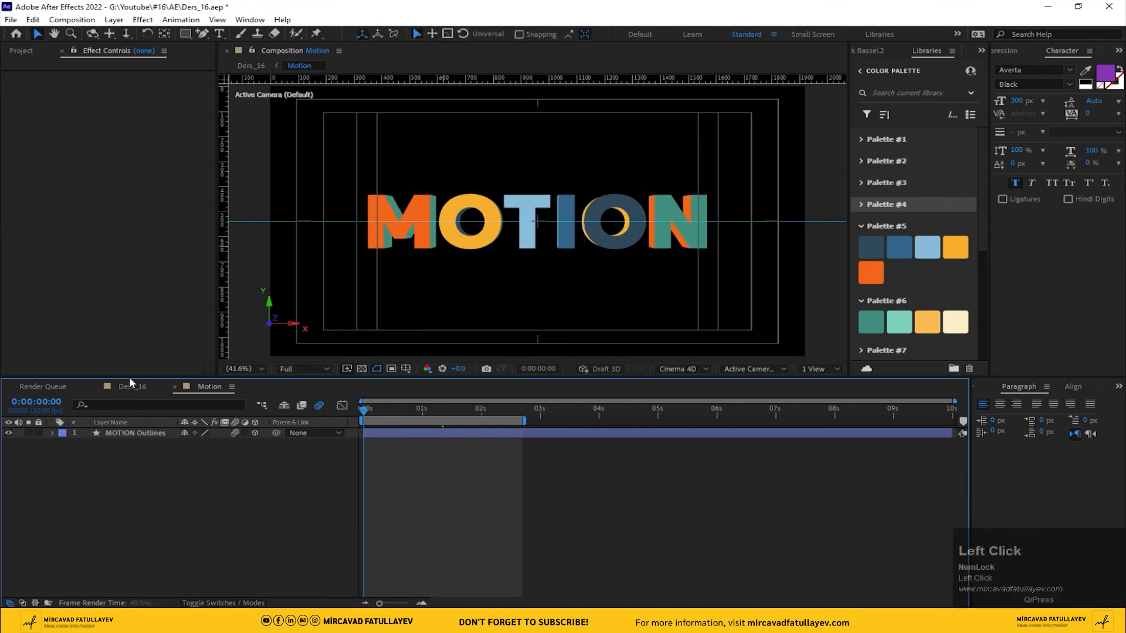
{"action": "left_click", "coordinate": [131, 385]}
{"action": "key", "text": "ctrl+a"}
{"action": "left_click", "coordinate": [237, 432]}
{"action": "left_click", "coordinate": [319, 405]}
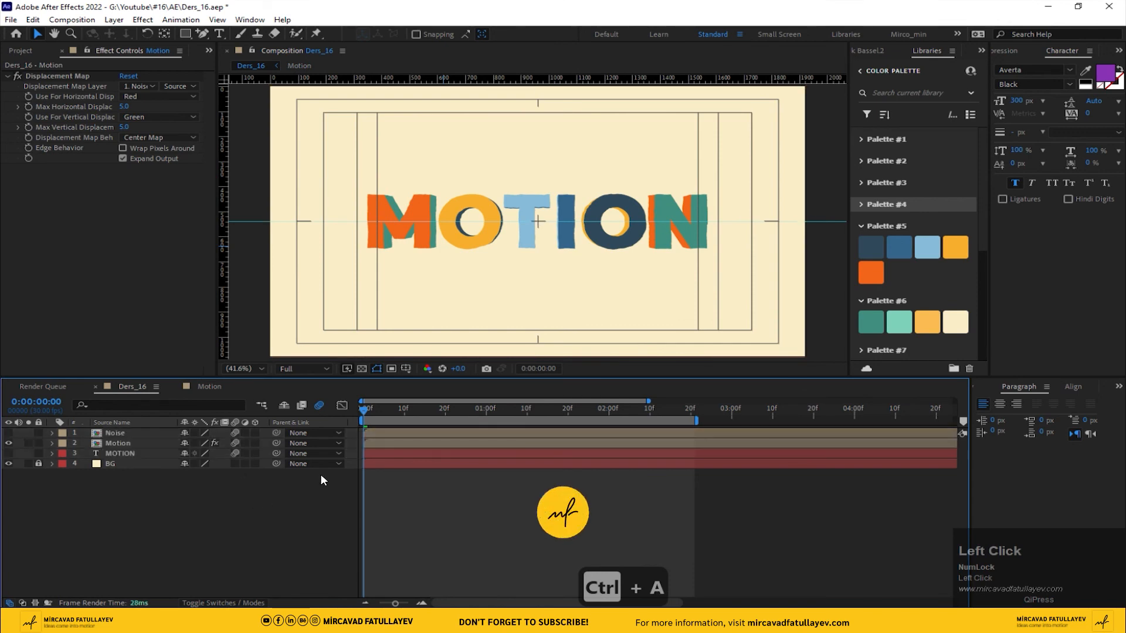
{"action": "key", "text": "space"}
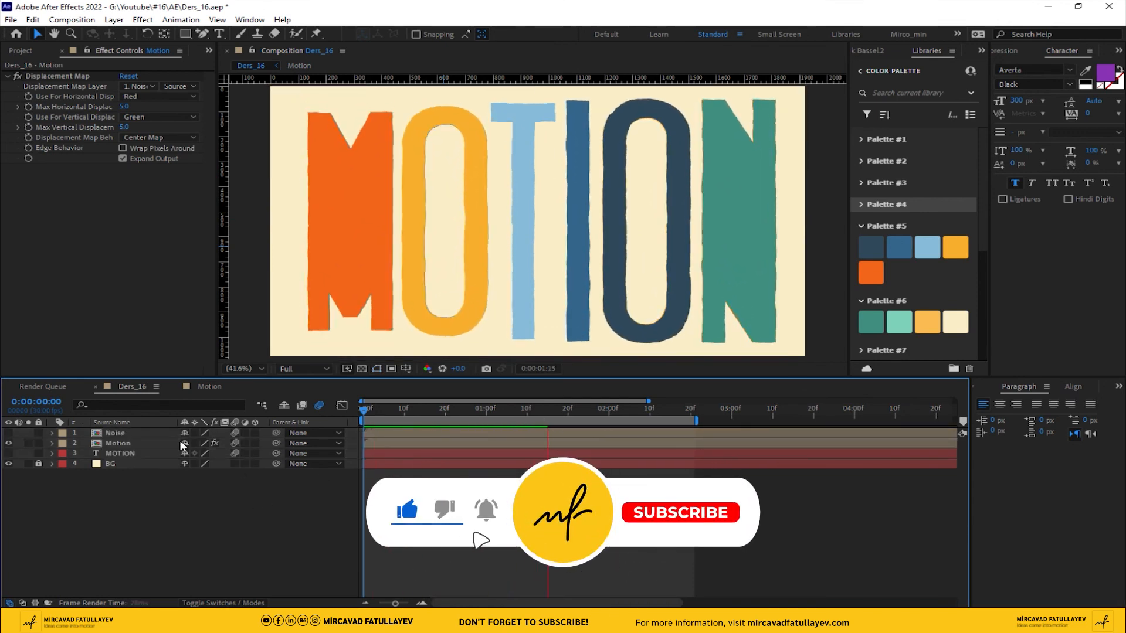